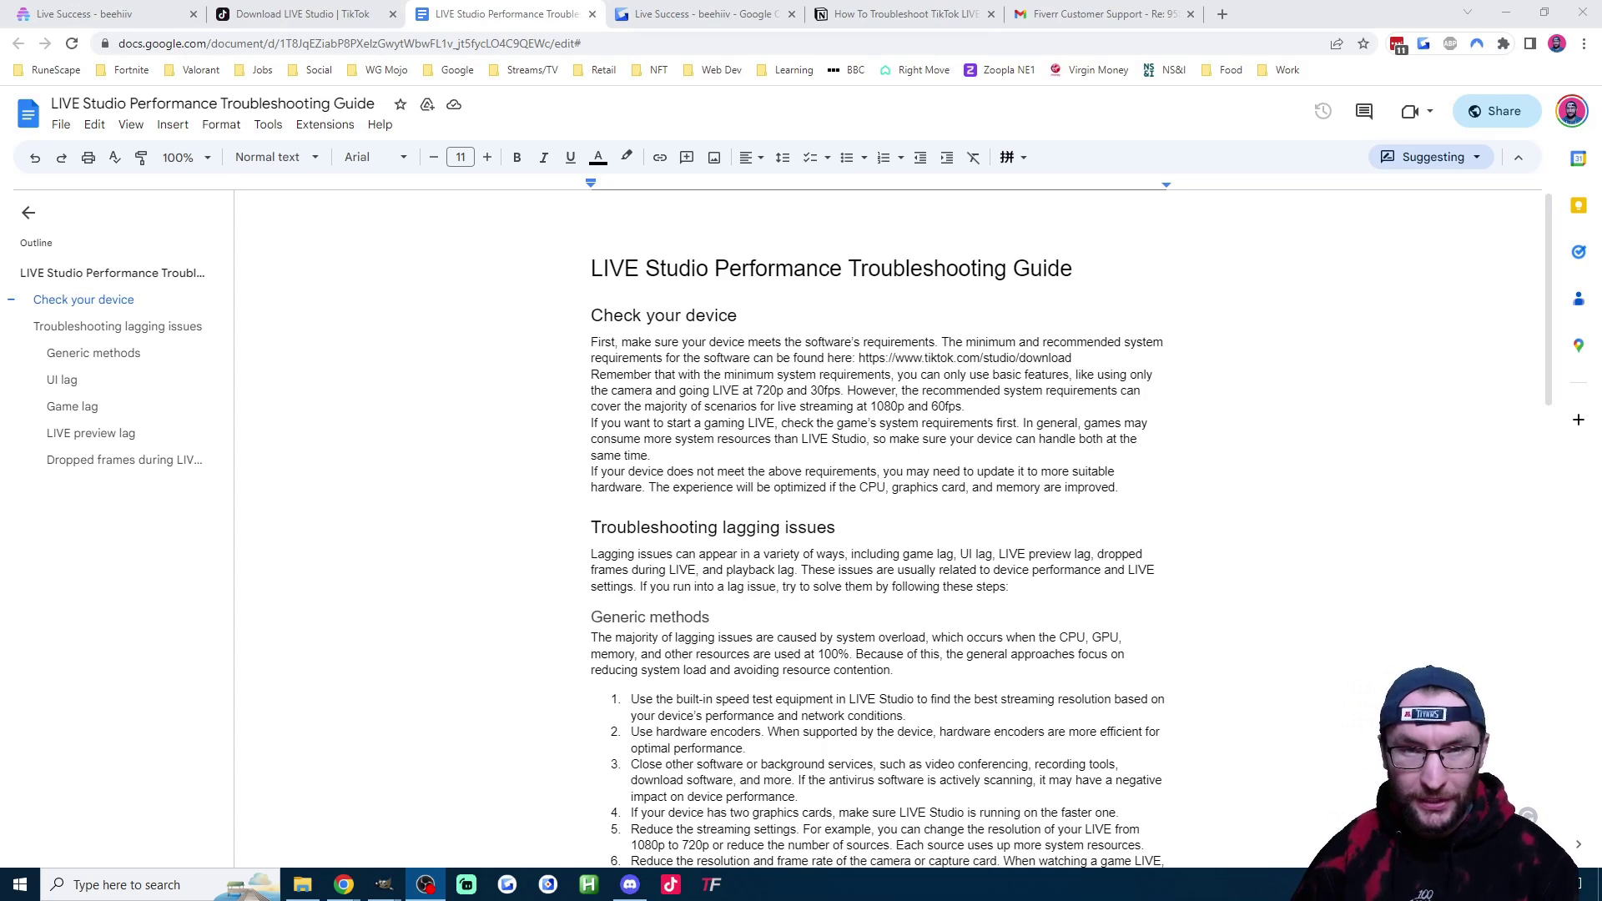
Step: Switch from the troubleshooting guide to the TikTok LIVE Studio download page in Chrome
{"action": "key", "text": "alt+Tab"}
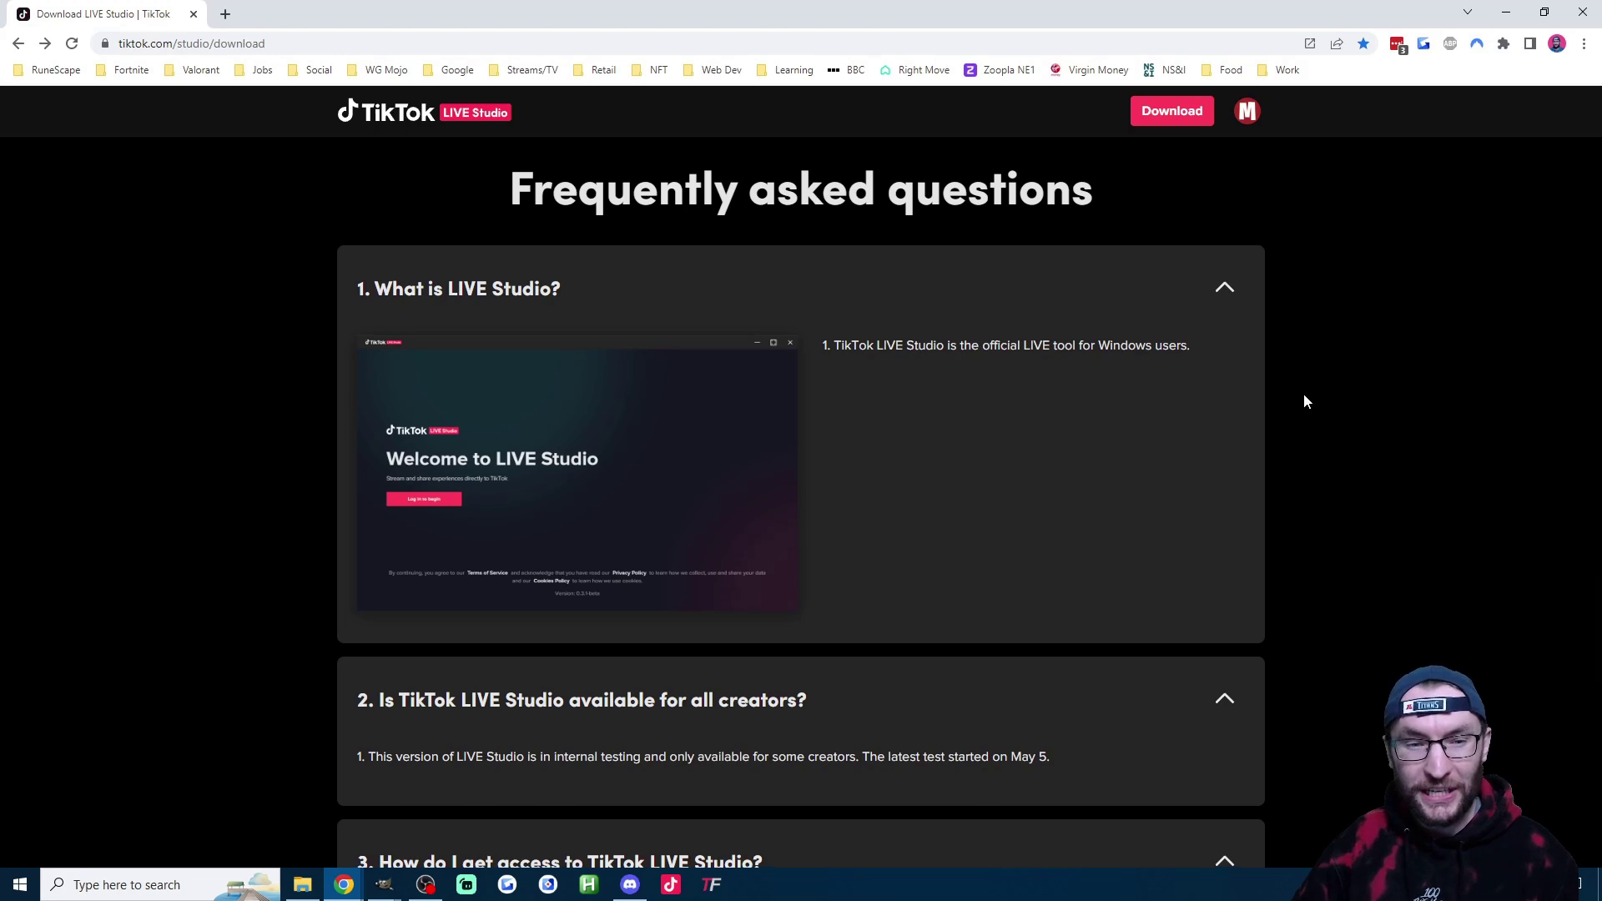
Step: Scroll through the FAQ and highlight the 64-bit Windows 10 or newer requirement
{"action": "scroll", "coordinate": [1304, 388], "scroll_direction": "down", "scroll_amount": 5}
{"action": "scroll", "coordinate": [1333, 396], "scroll_direction": "down", "scroll_amount": 2}
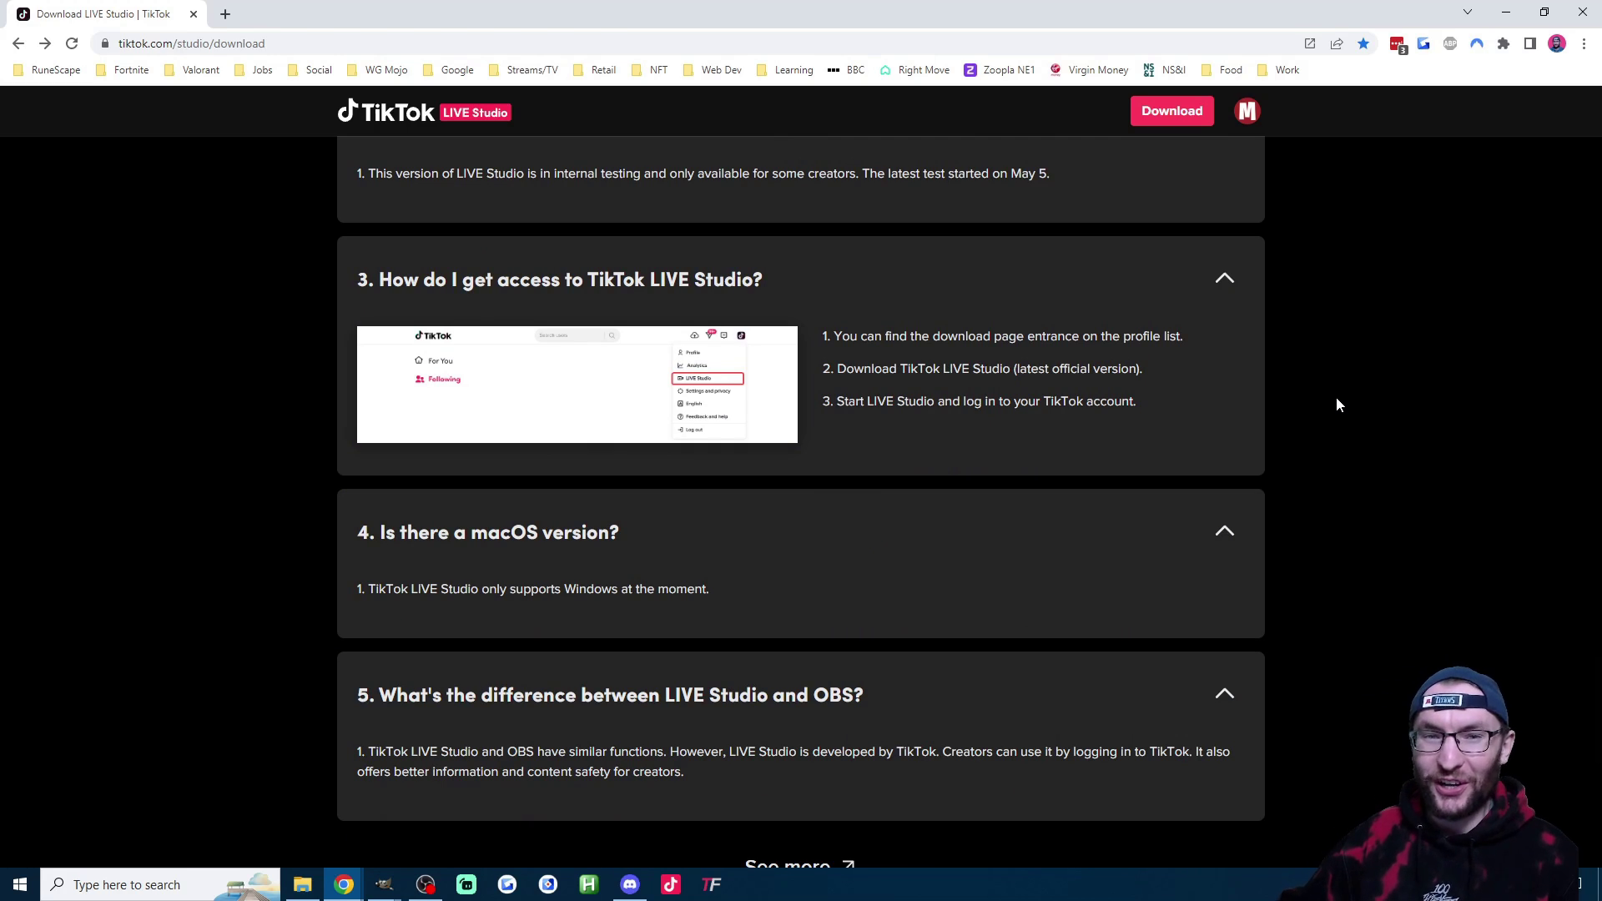
{"action": "scroll", "coordinate": [983, 567], "scroll_direction": "down", "scroll_amount": 8}
{"action": "left_click_drag", "start_coordinate": [754, 612], "coordinate": [939, 610]}
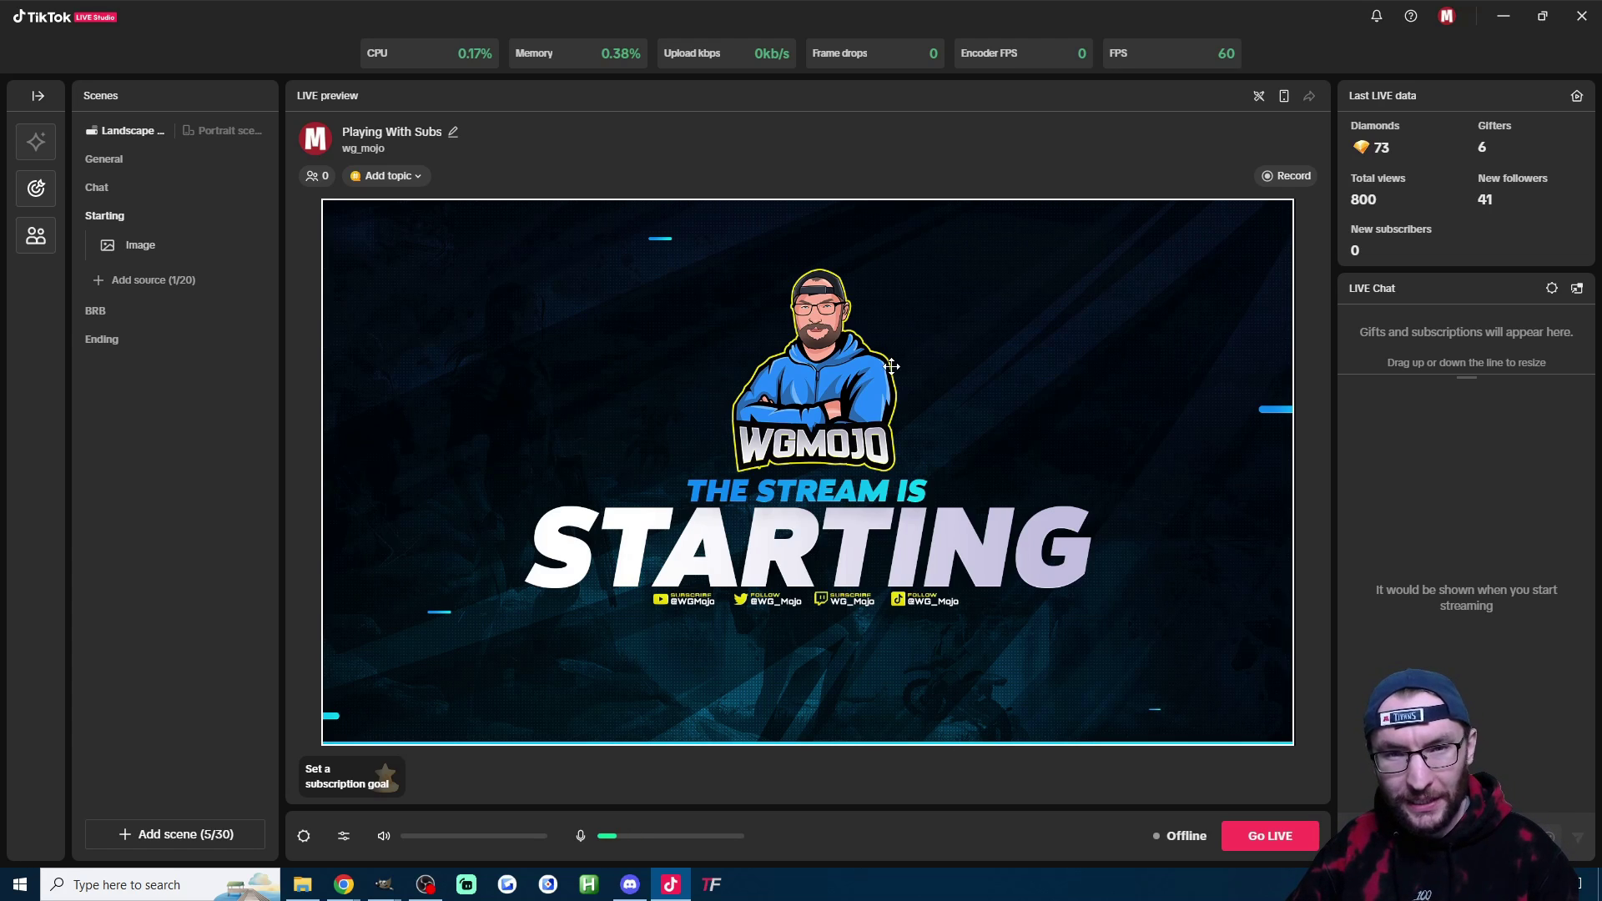
Step: In Stream setting, try 720P video quality, then set it back to 1080P
{"action": "left_click", "coordinate": [304, 835]}
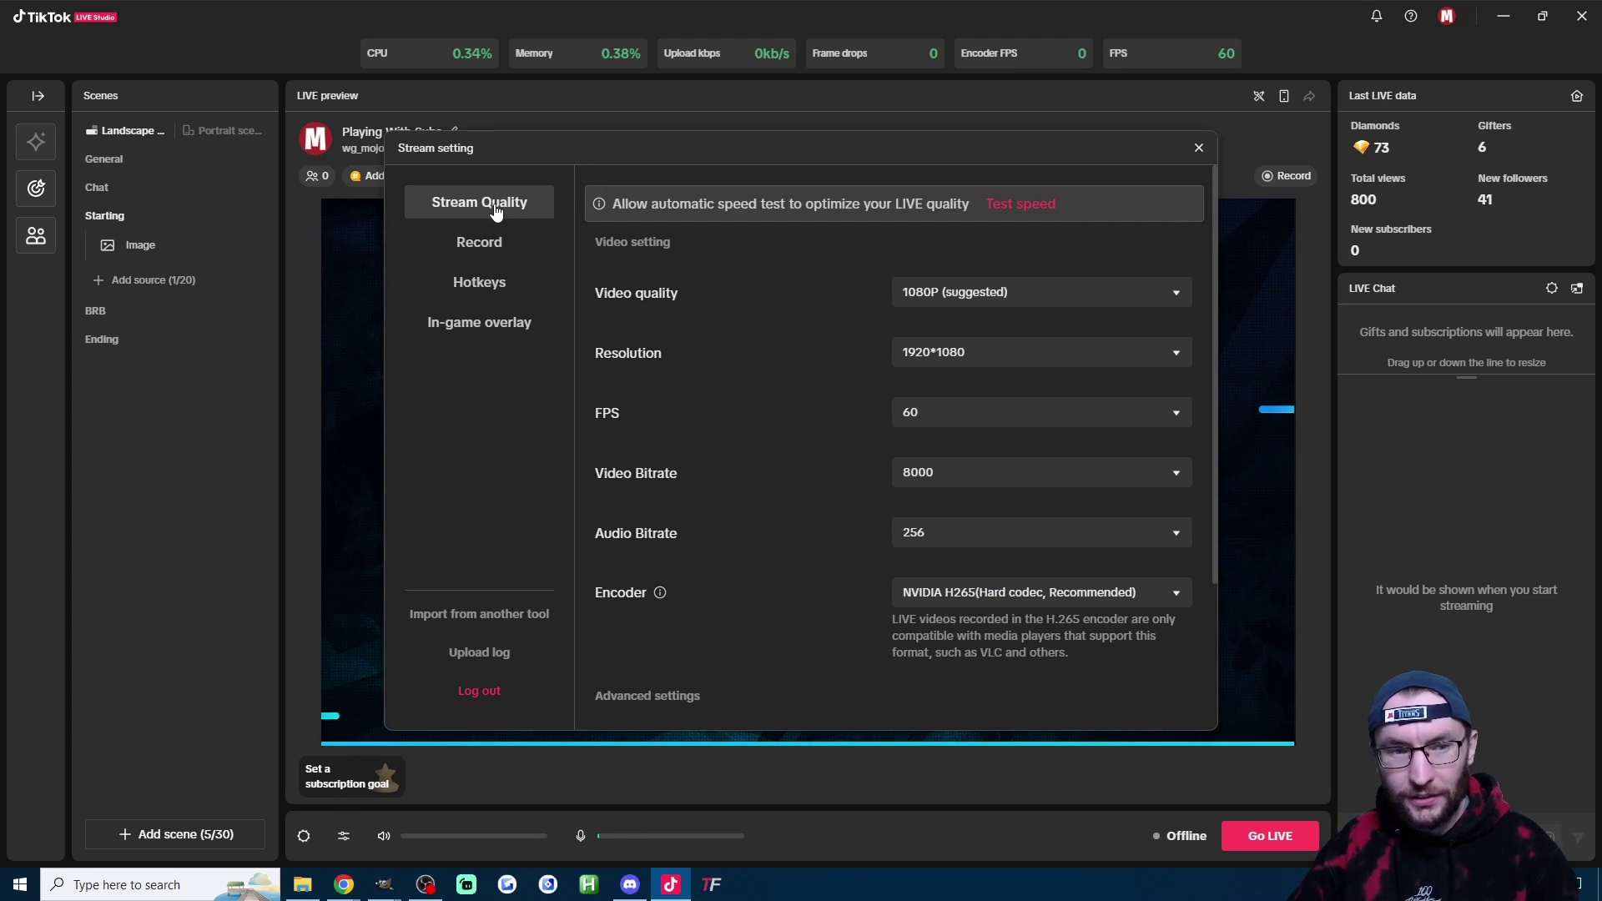
{"action": "left_click", "coordinate": [925, 299]}
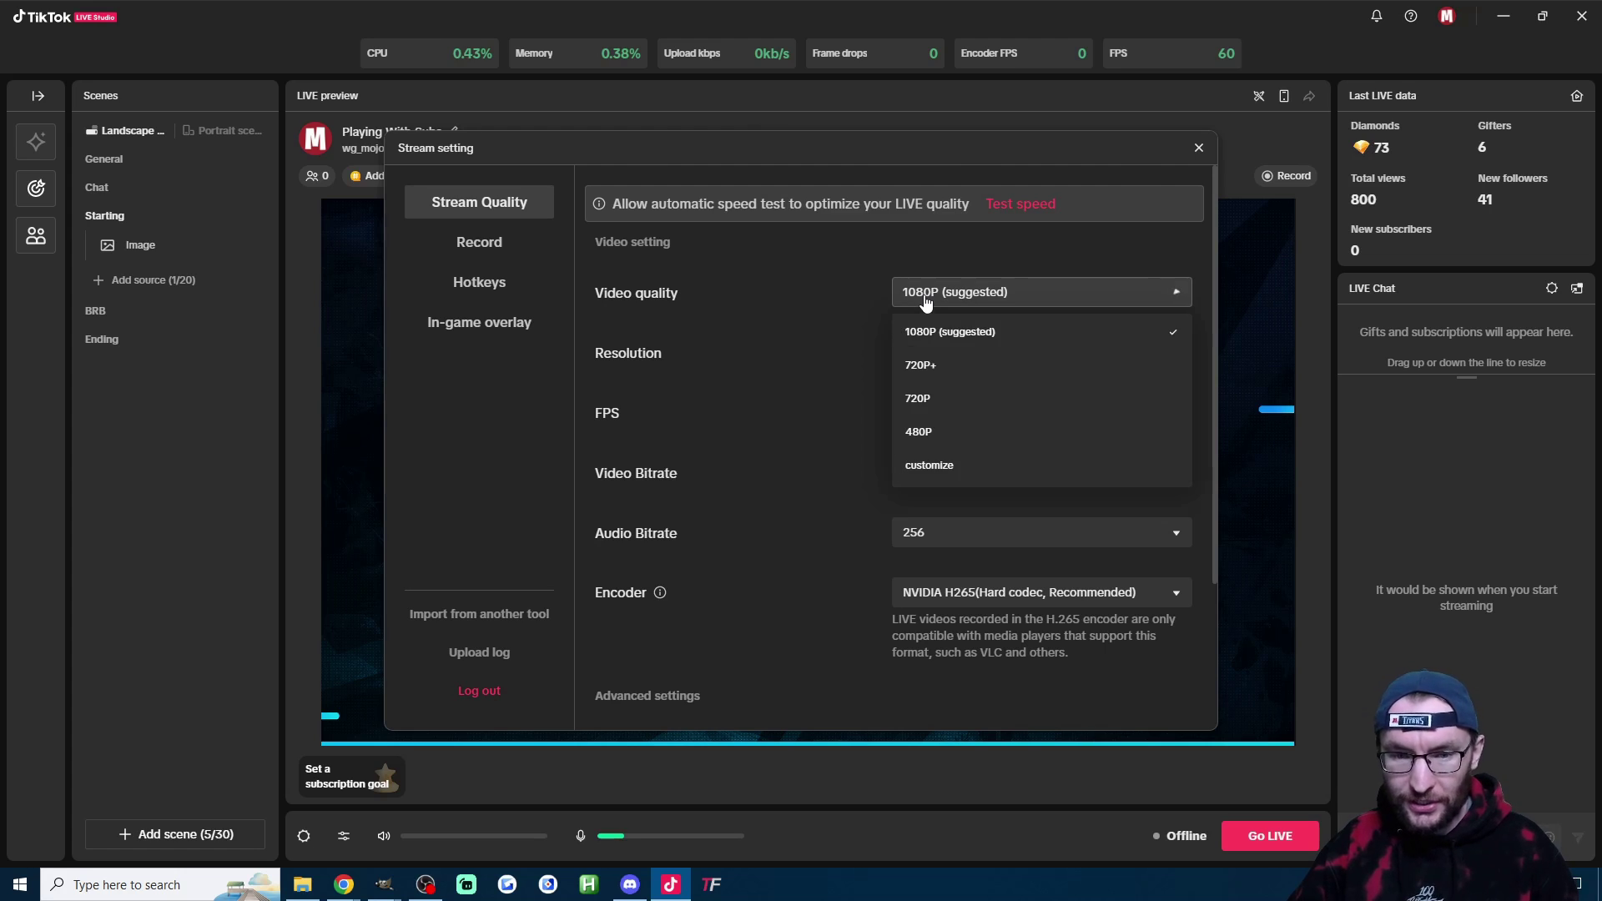
{"action": "left_click", "coordinate": [925, 403]}
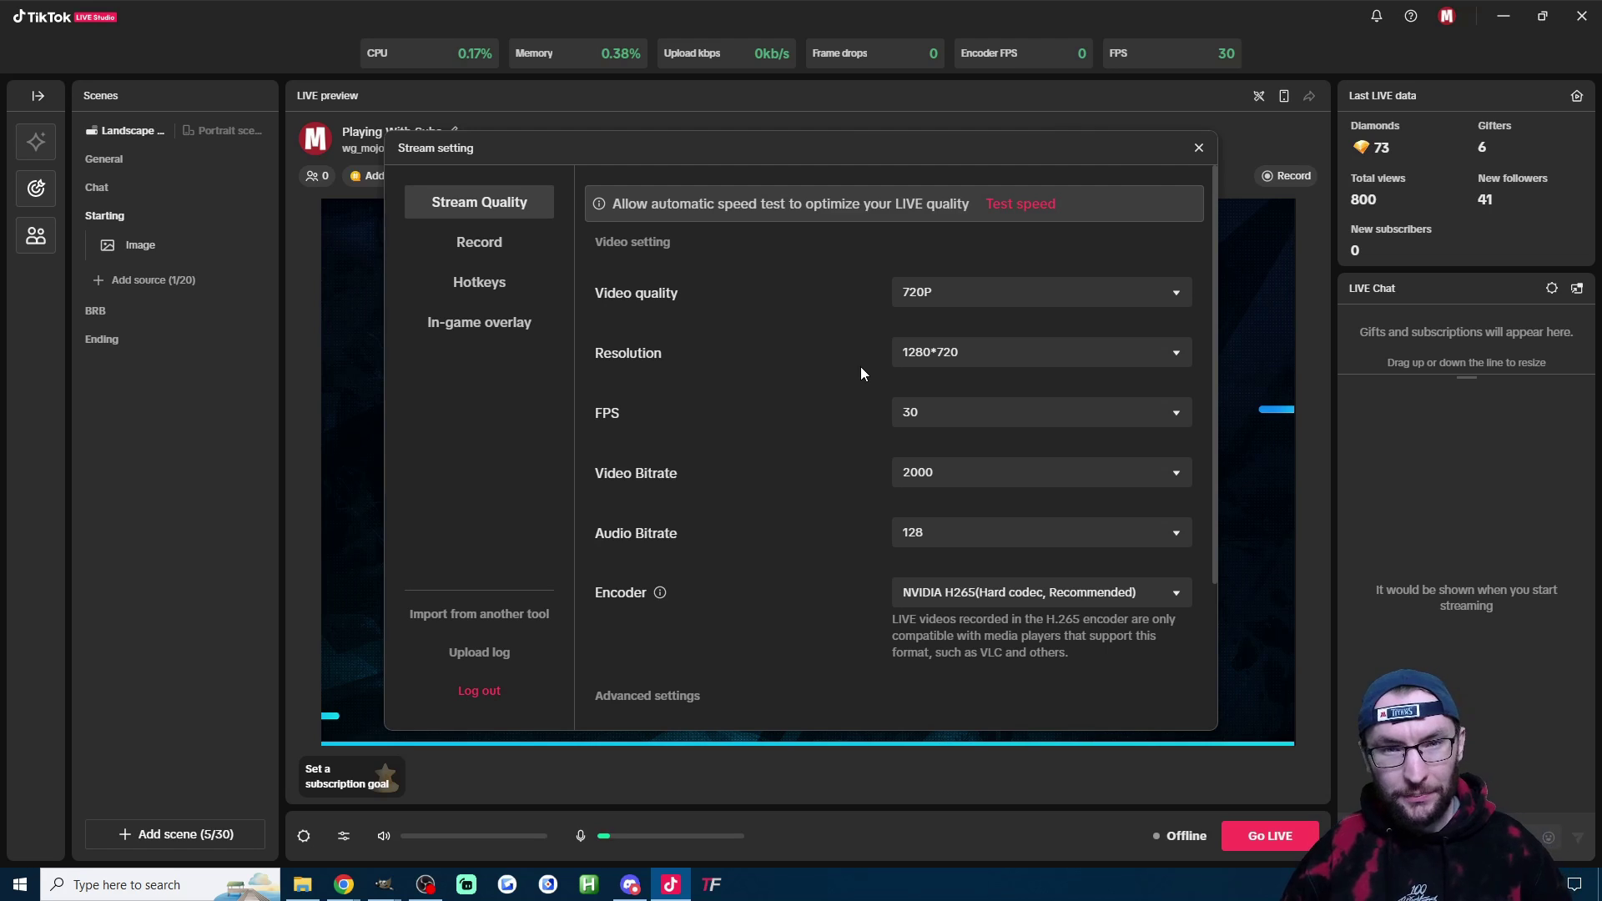
{"action": "left_click", "coordinate": [973, 300]}
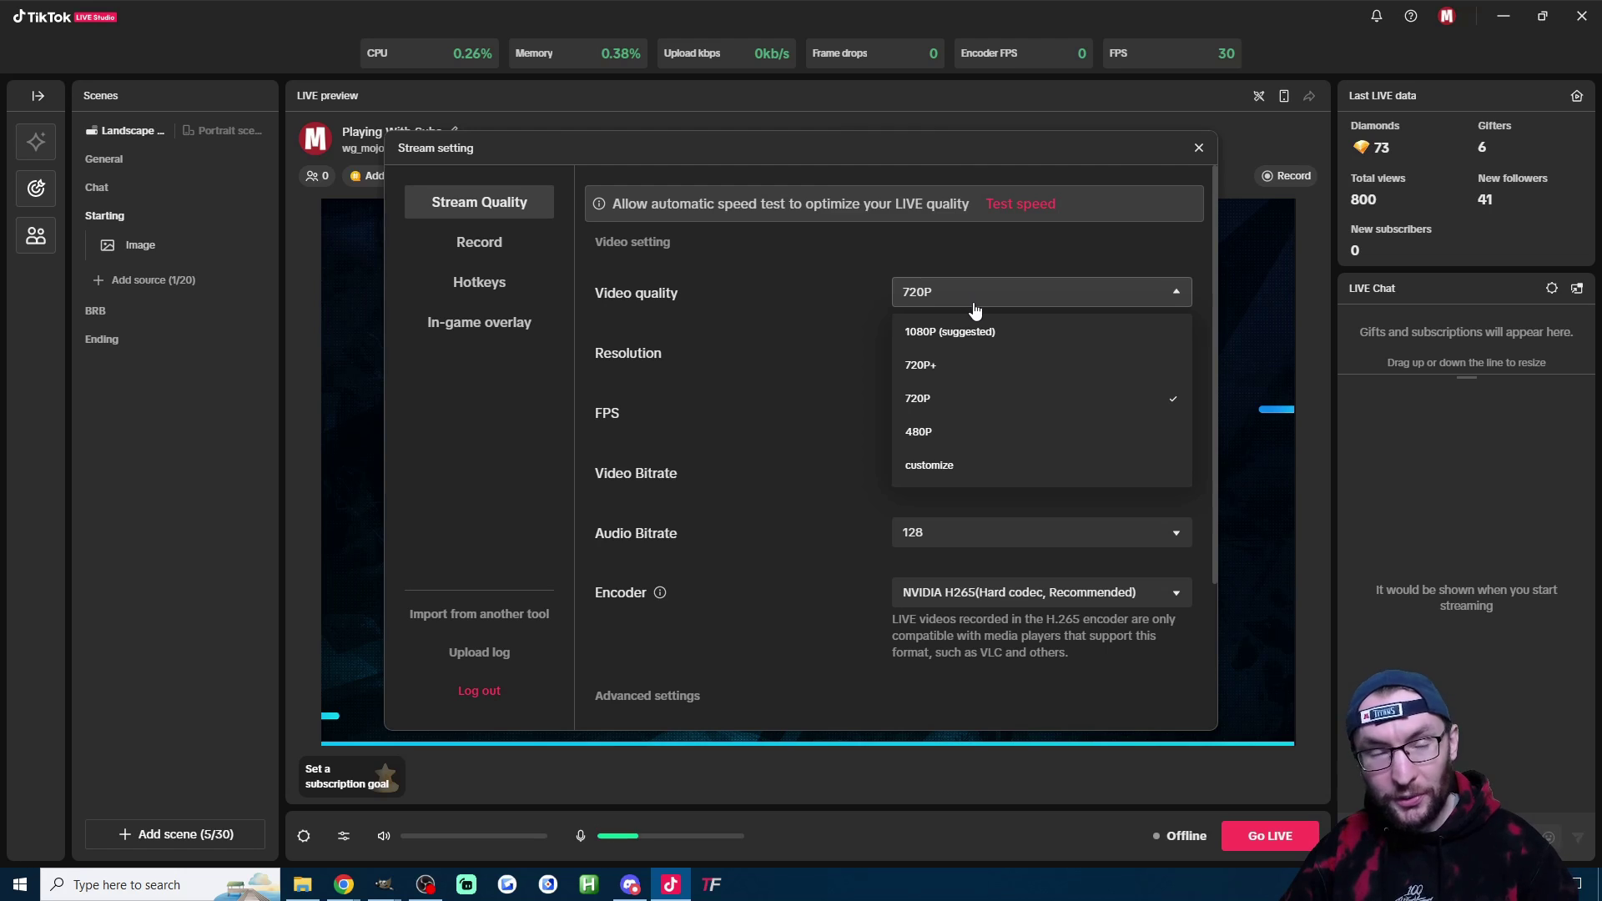
{"action": "left_click", "coordinate": [928, 332]}
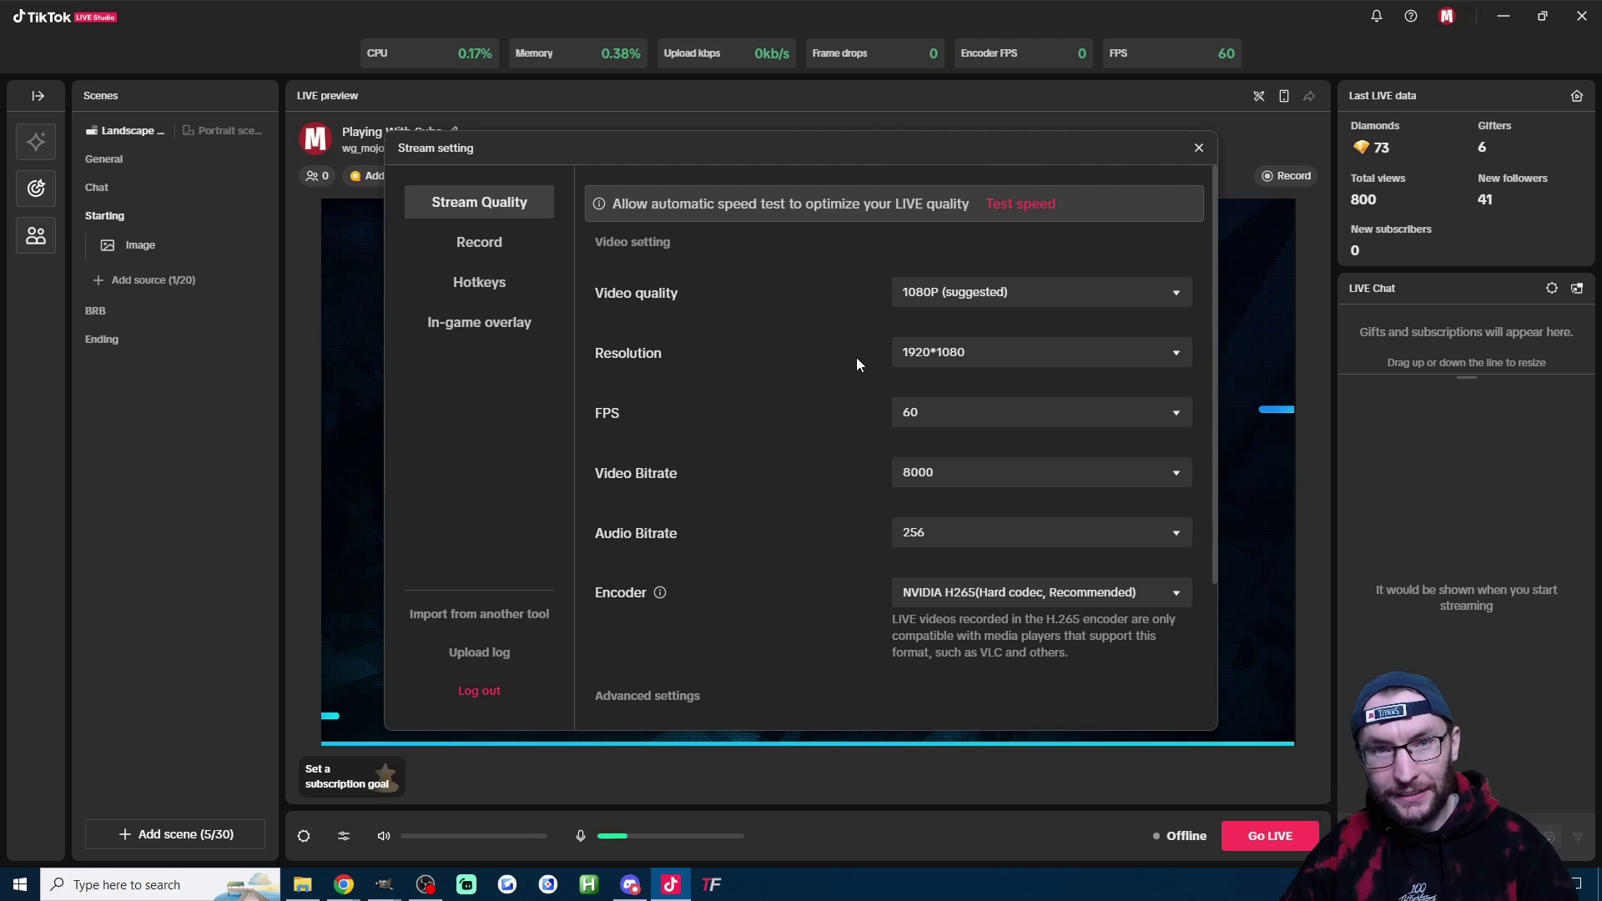
Step: Switch the stream encoder to NVIDIA H264
{"action": "scroll", "coordinate": [857, 363], "scroll_direction": "down", "scroll_amount": 2}
{"action": "left_click", "coordinate": [963, 430]}
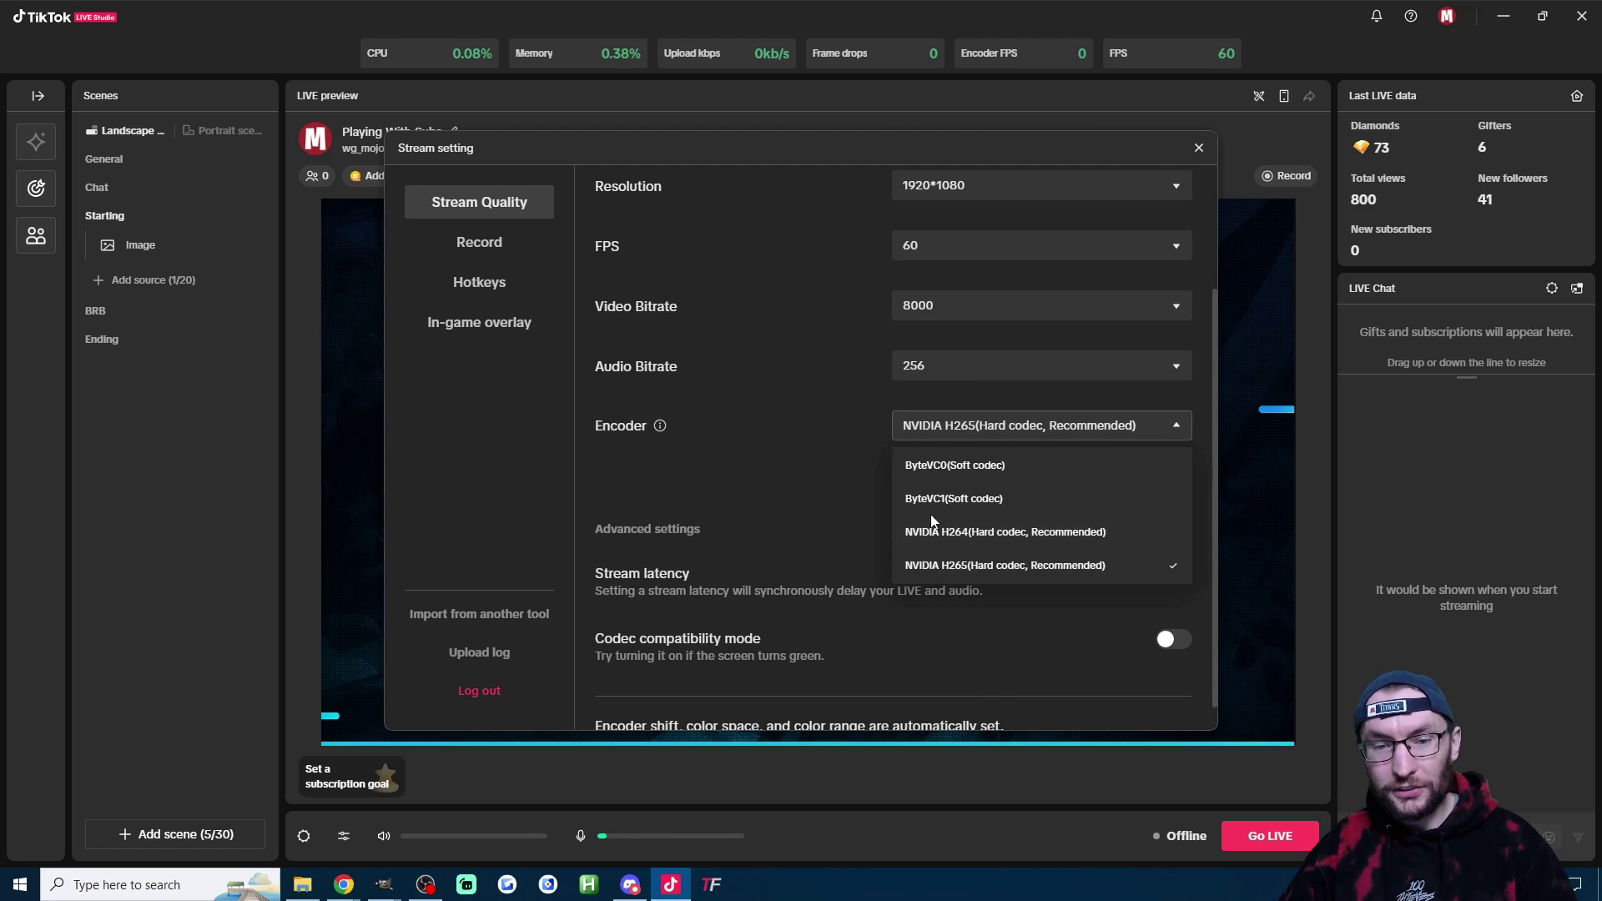
{"action": "left_click", "coordinate": [1020, 534]}
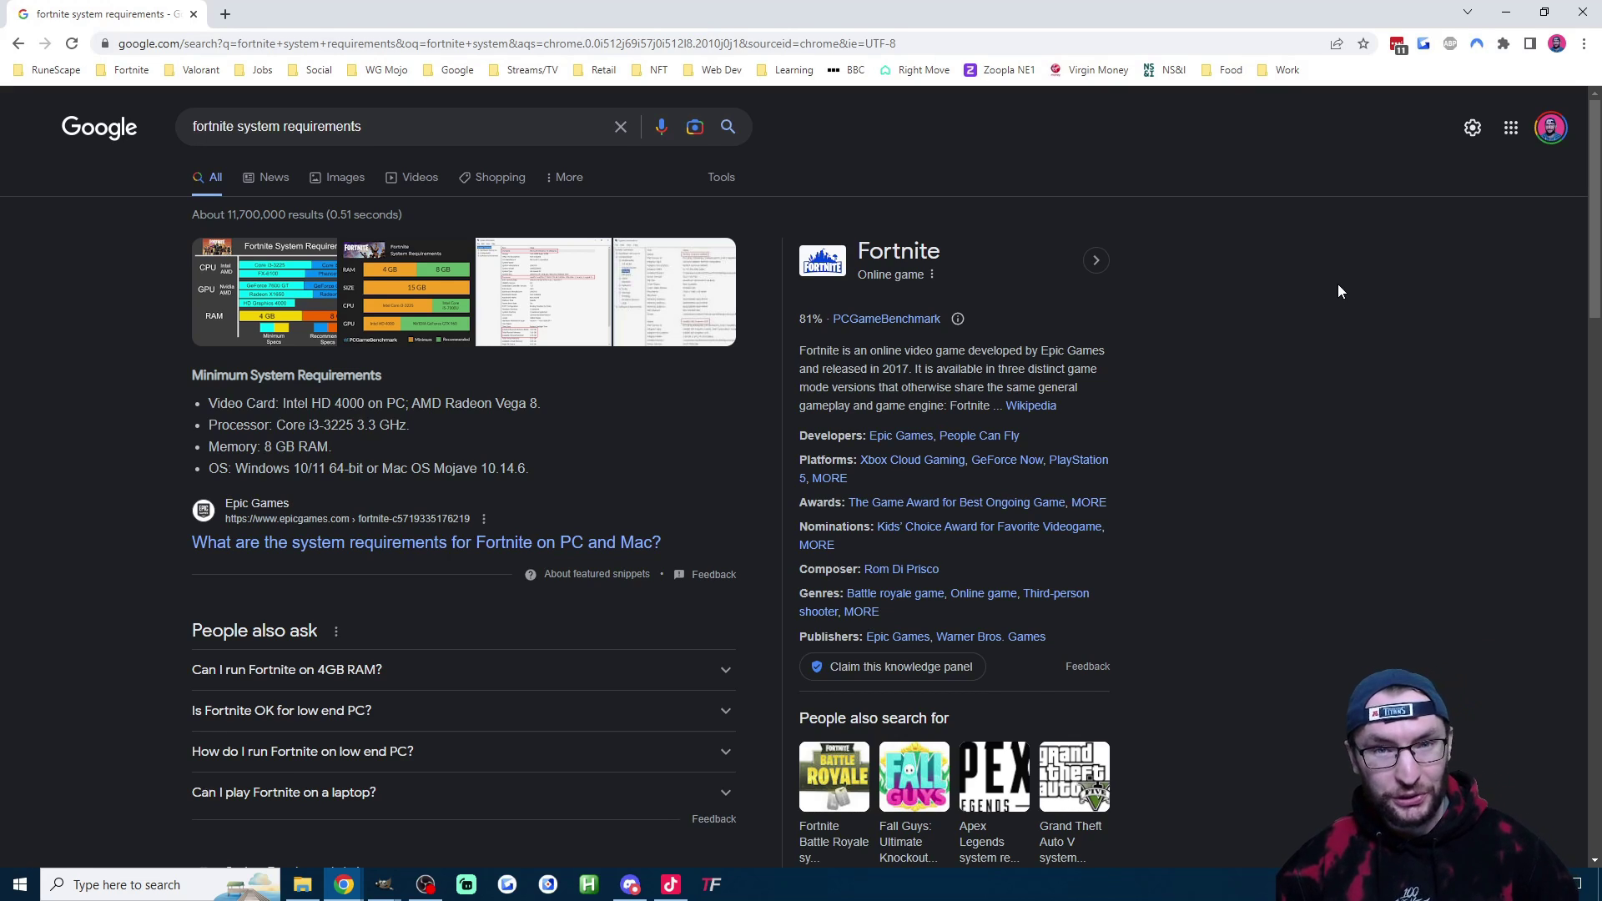
Step: Return to TikTok LIVE Studio from the Fortnite system requirements results
{"action": "key", "text": "alt+Tab"}
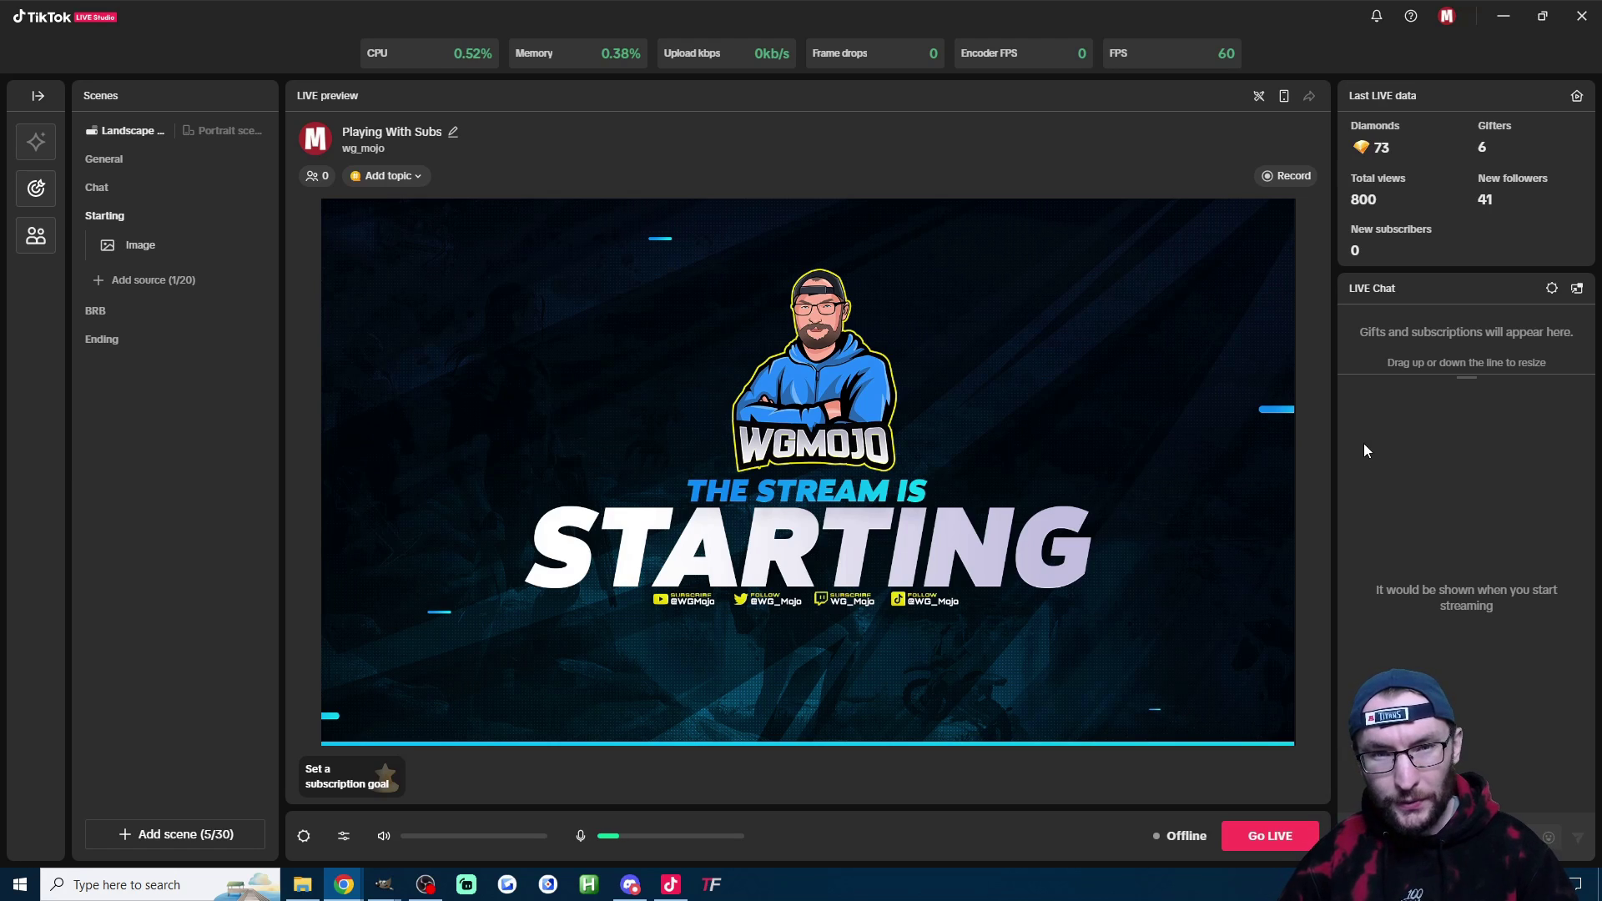
Step: Run the stream's internet speed test and highlight the measured download speed
{"action": "left_click", "coordinate": [304, 837]}
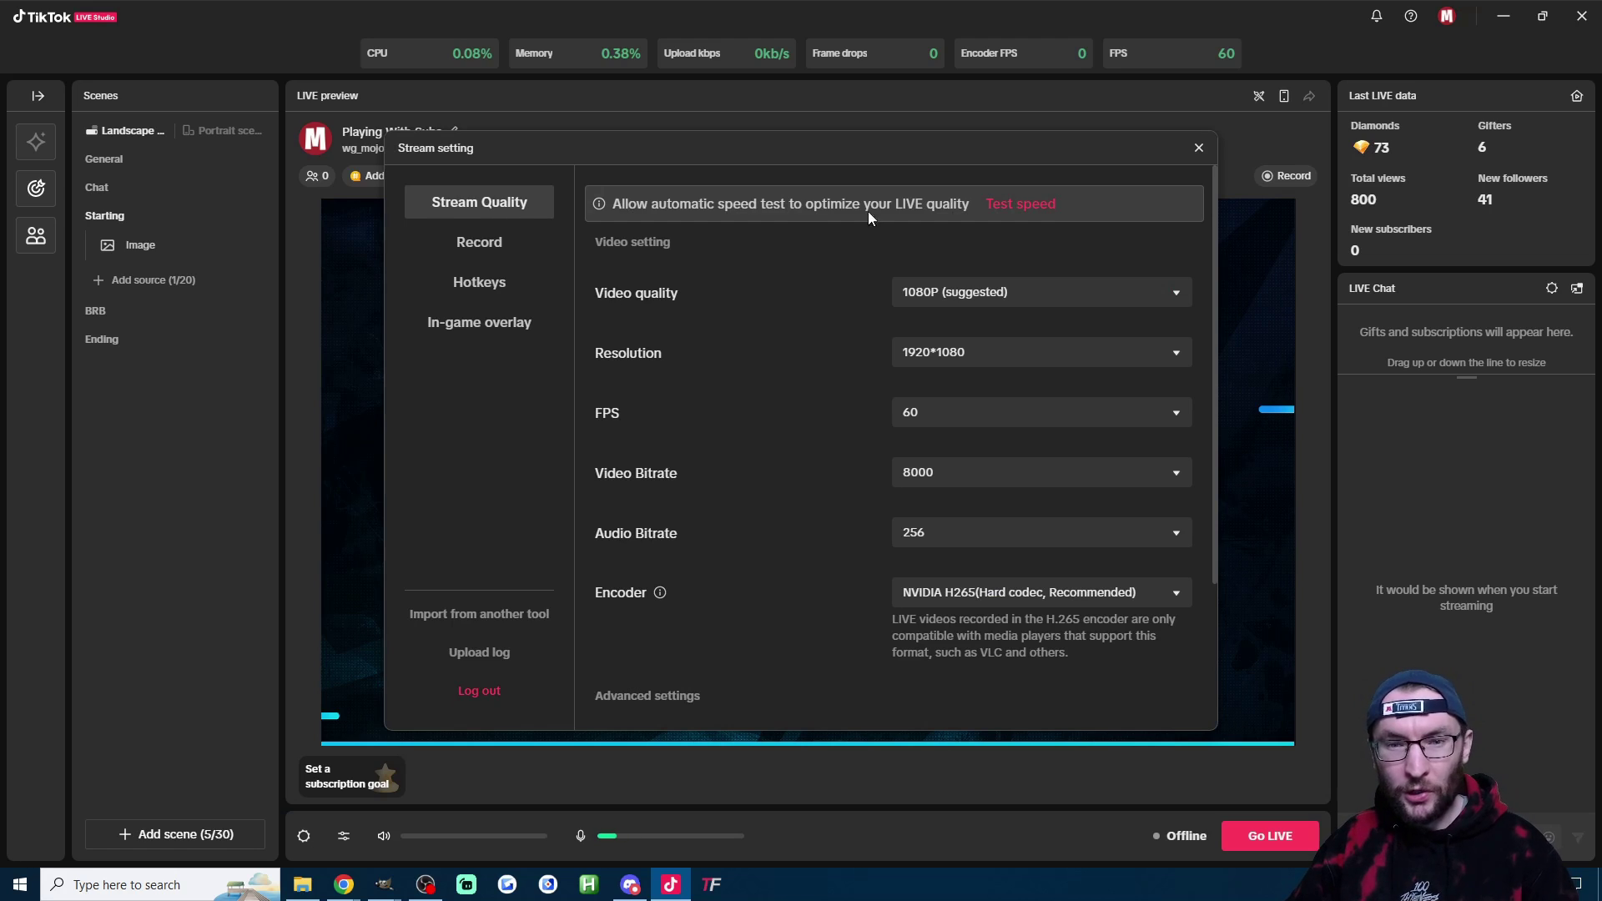
{"action": "left_click", "coordinate": [1019, 205]}
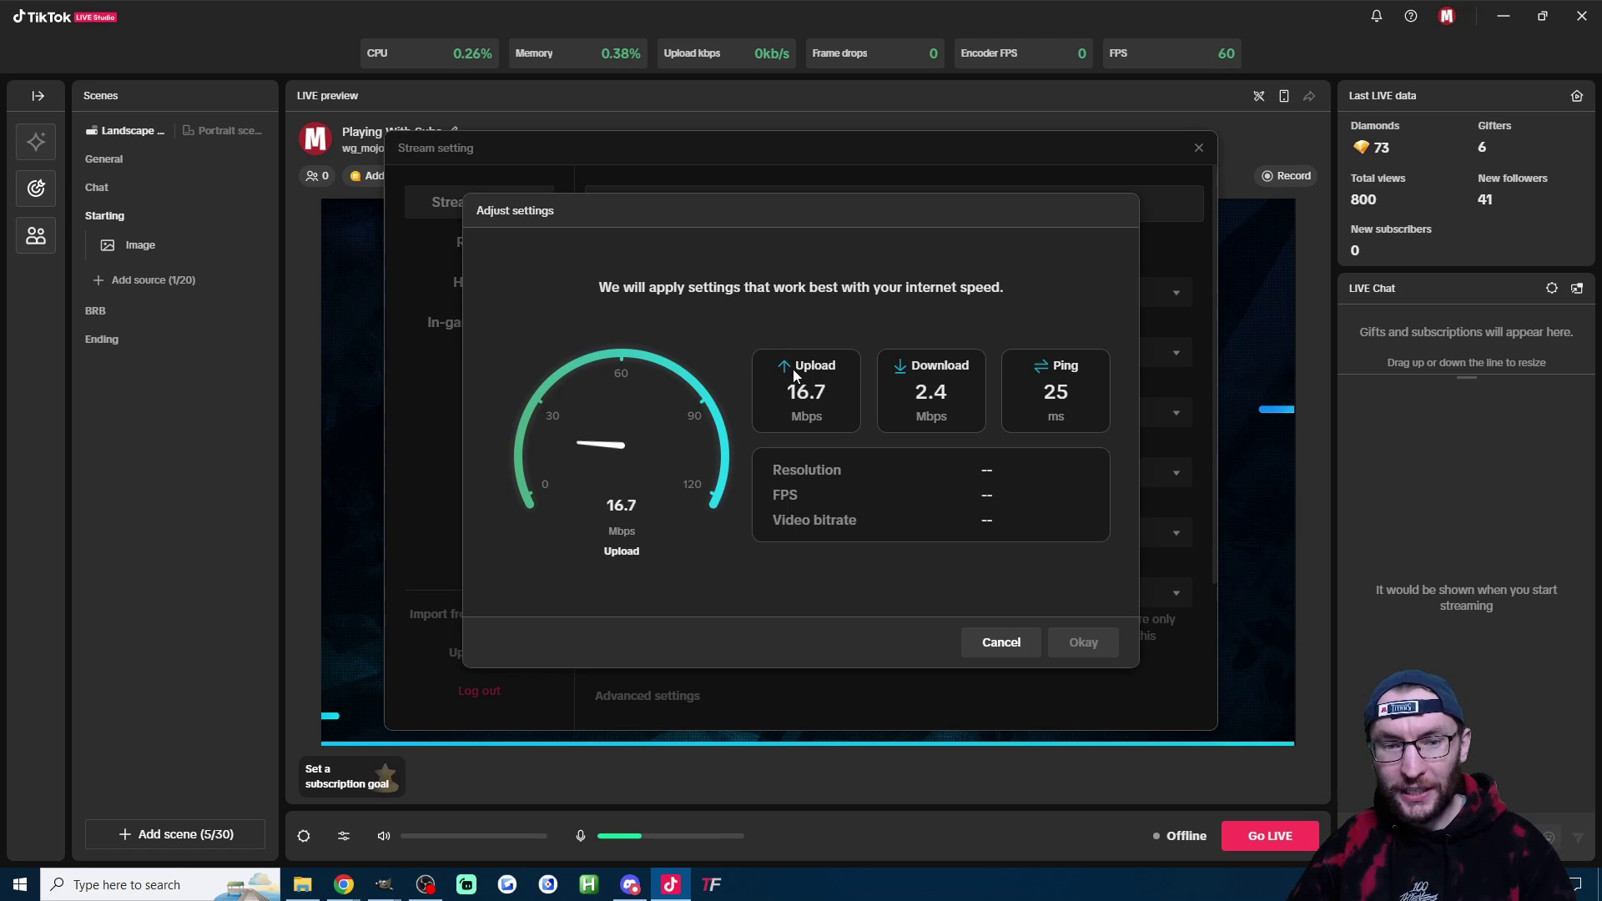
{"action": "left_click_drag", "start_coordinate": [908, 364], "coordinate": [956, 403]}
{"action": "left_click", "coordinate": [953, 396]}
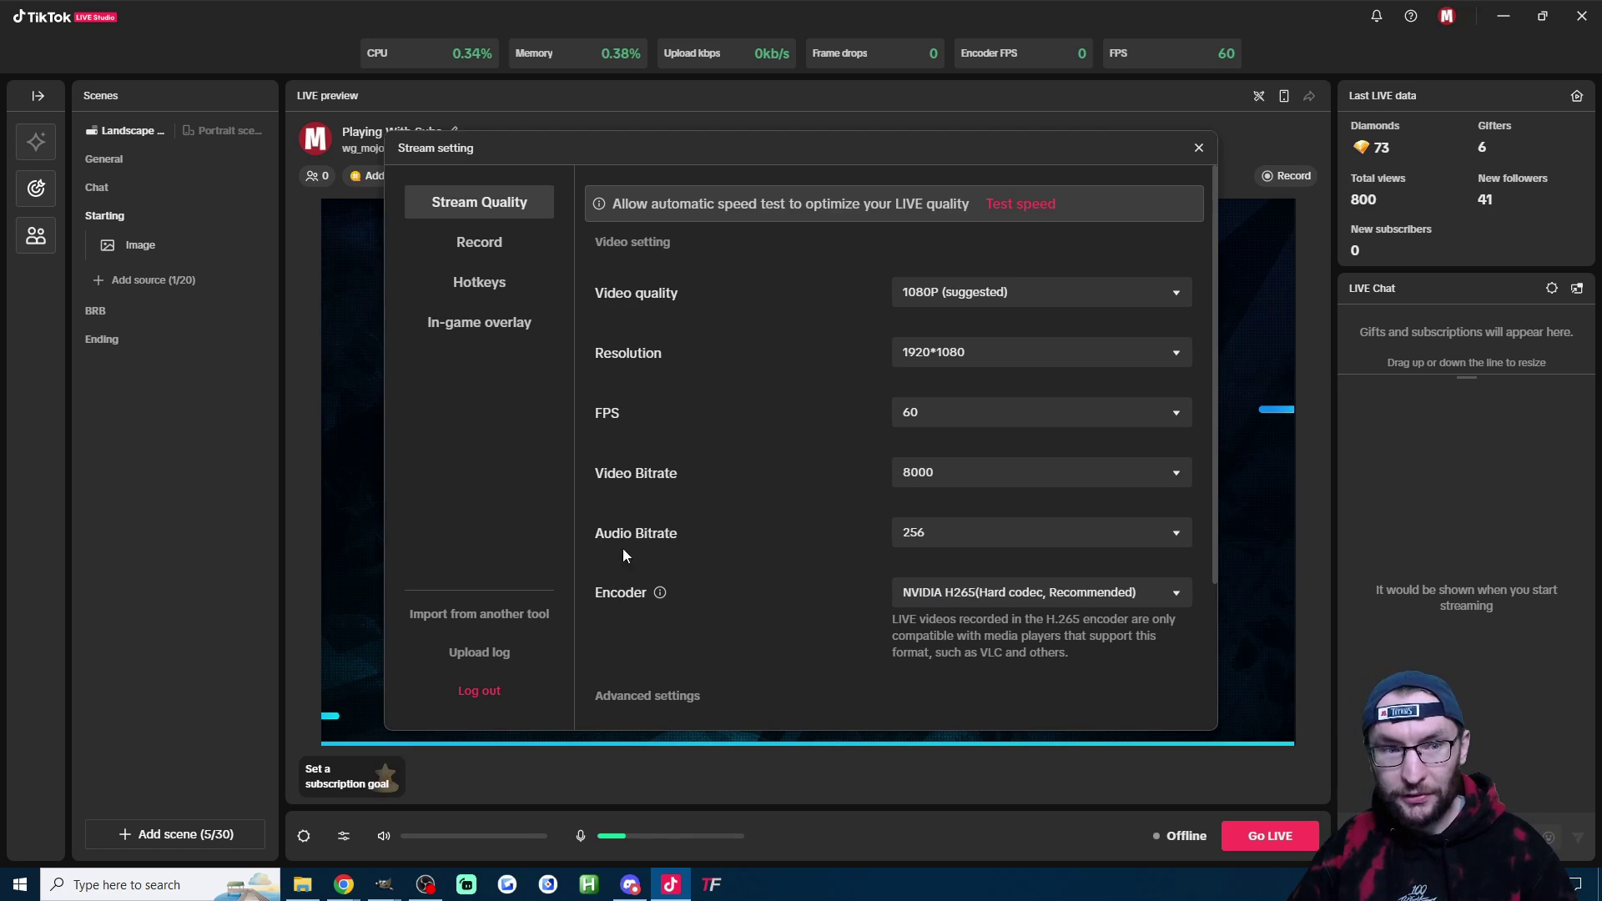
Step: Keep NVIDIA H265 as the stream encoder
{"action": "left_click", "coordinate": [949, 594]}
{"action": "scroll", "coordinate": [870, 549], "scroll_direction": "down", "scroll_amount": 2}
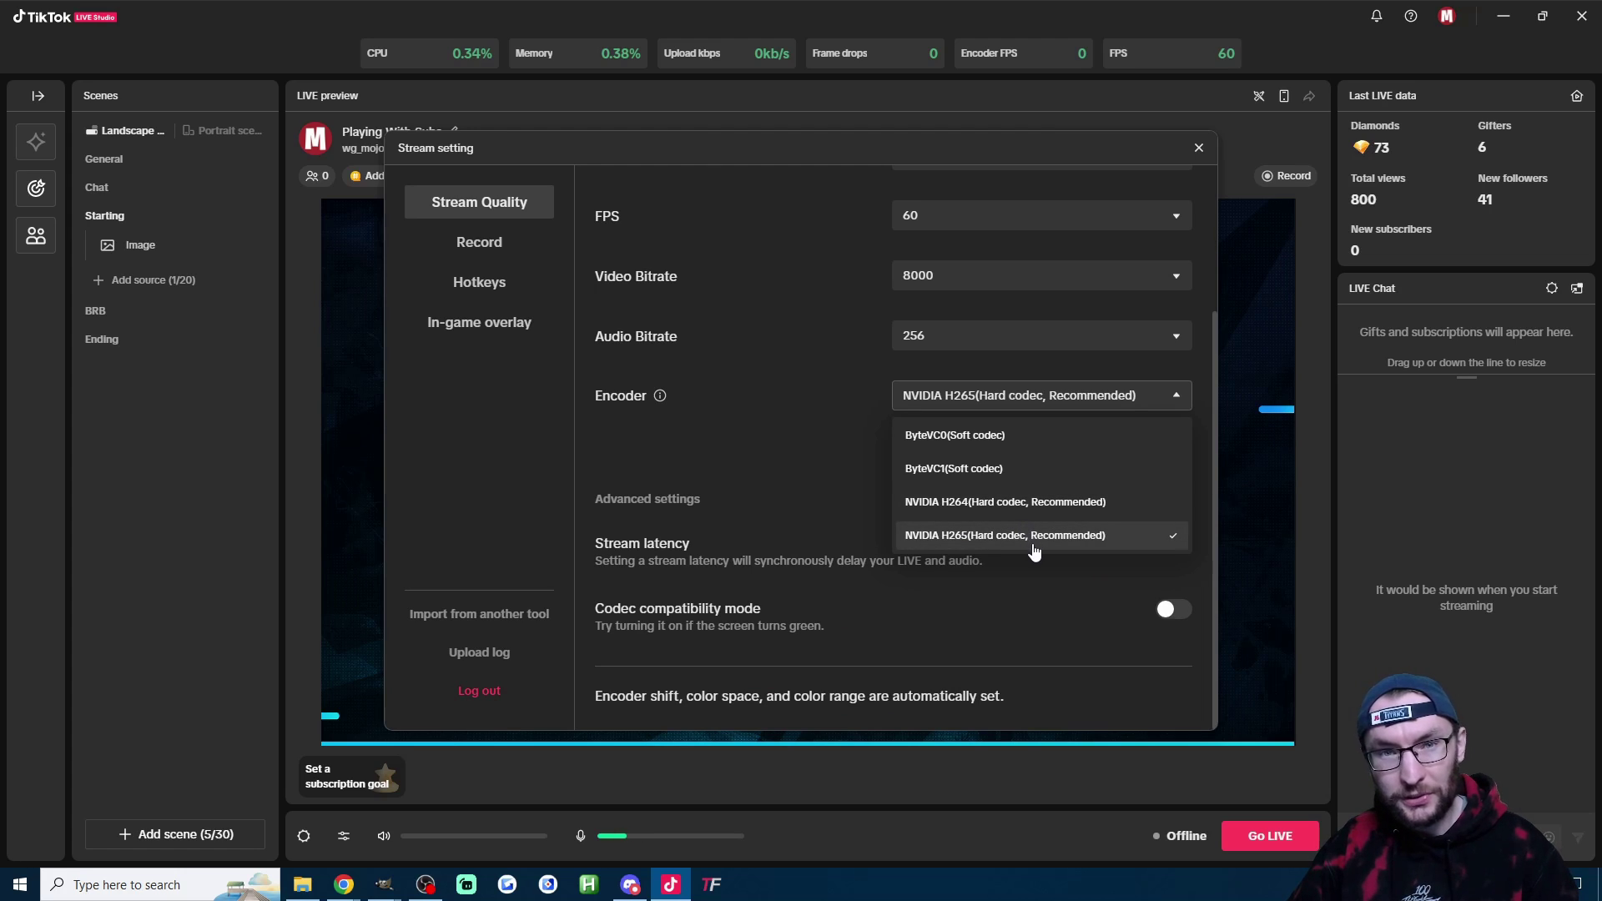
{"action": "left_click", "coordinate": [1041, 551]}
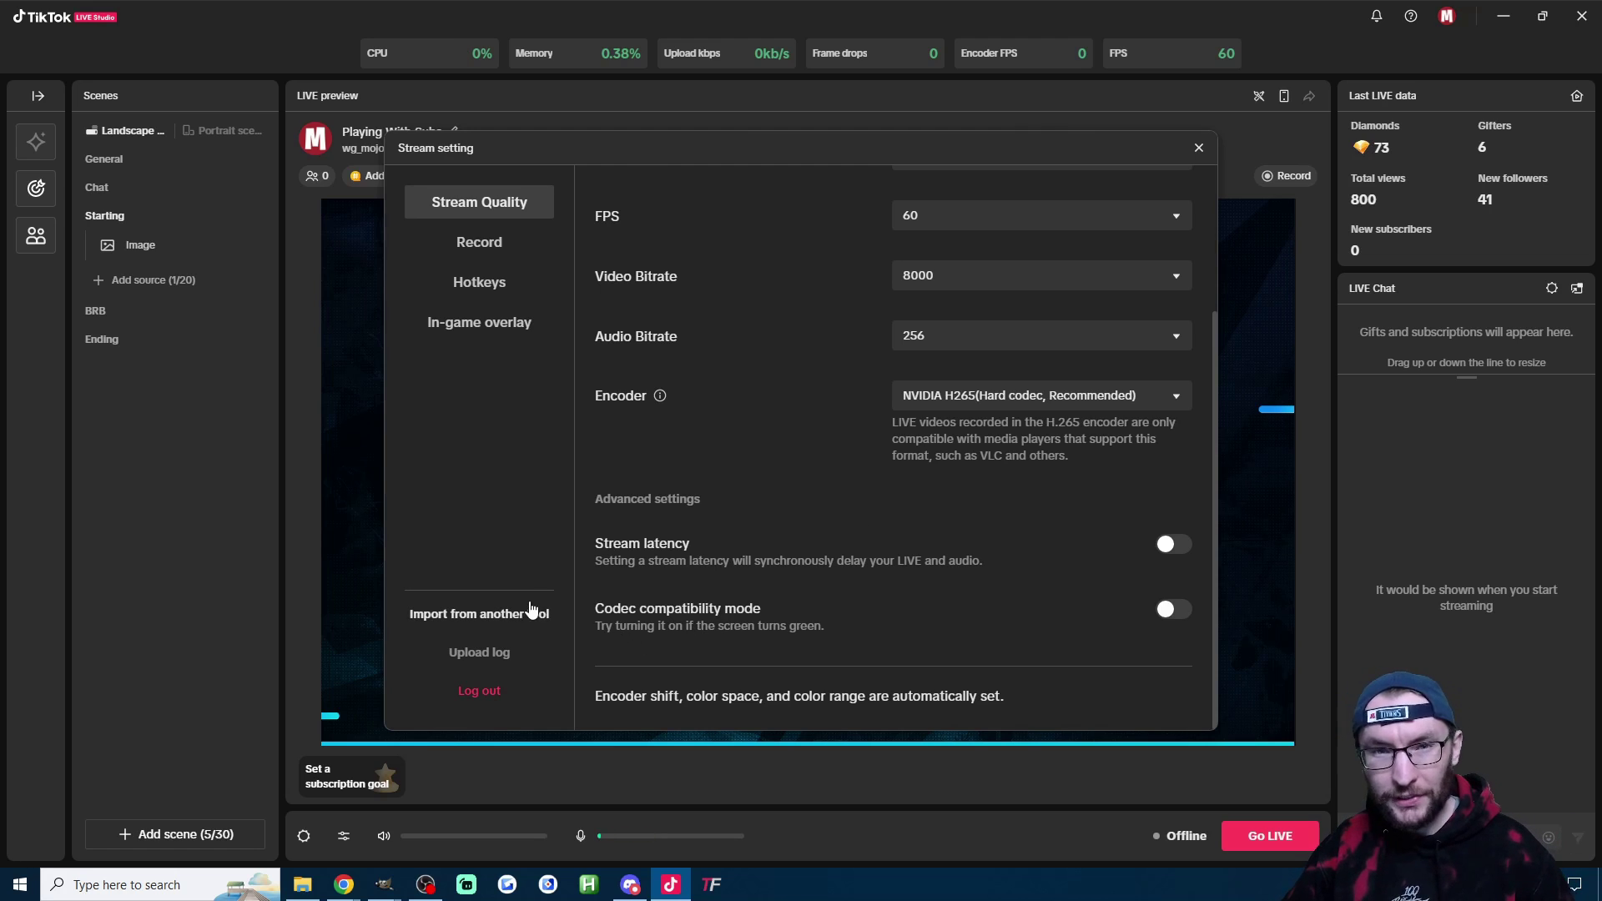
Step: Open Task Manager and bring up the actions for the GIMP image editor process
{"action": "right_click", "coordinate": [21, 884]}
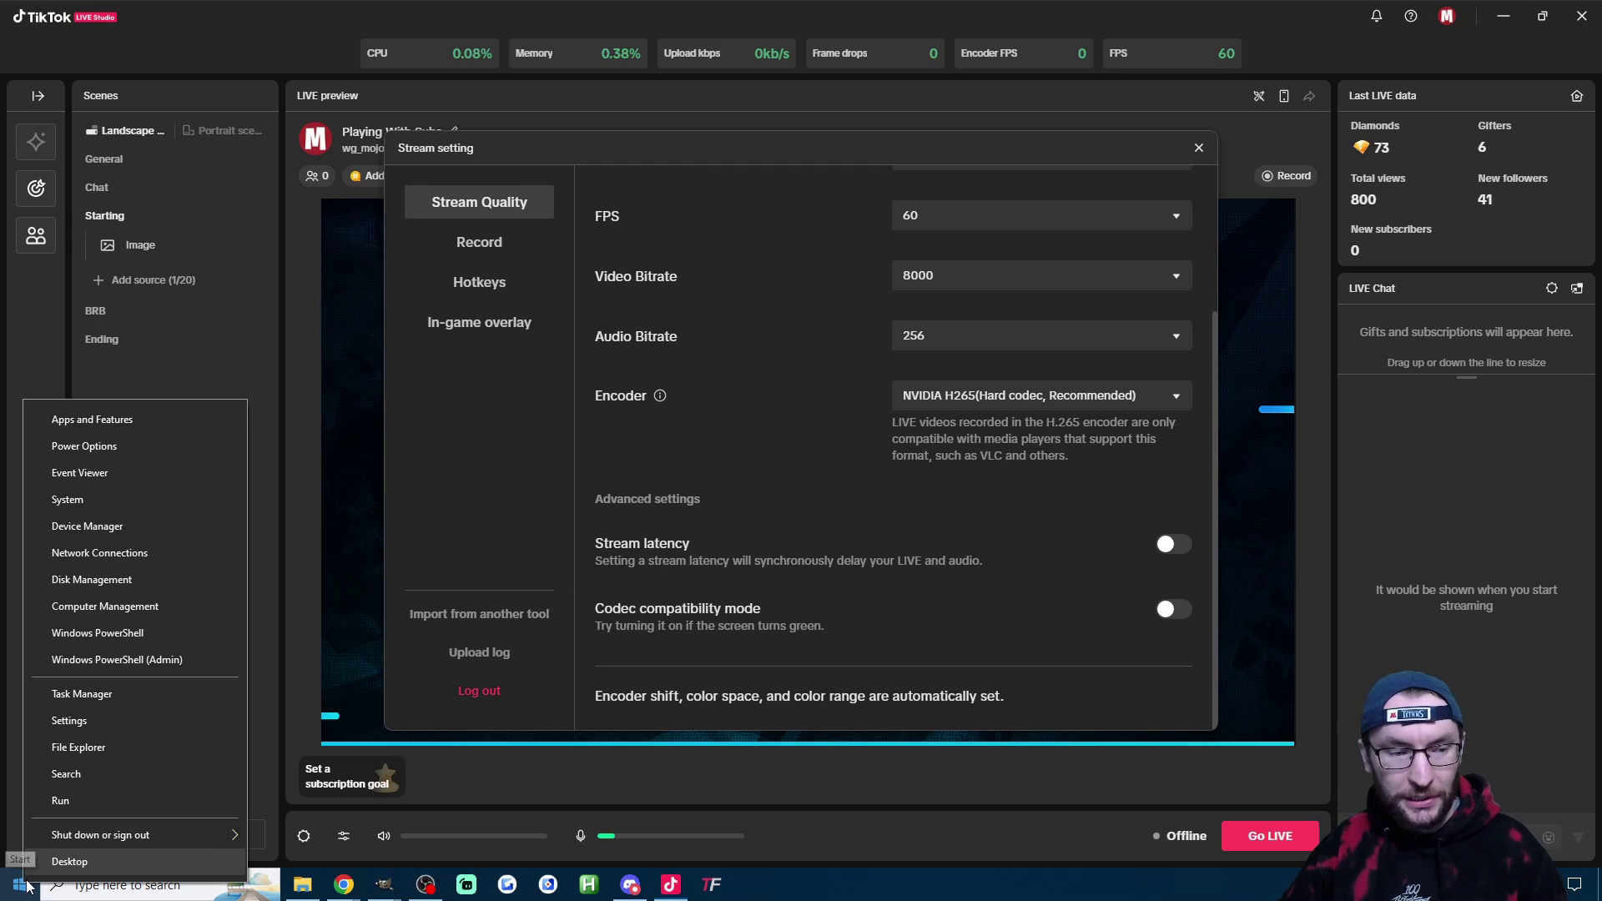
{"action": "left_click", "coordinate": [102, 695]}
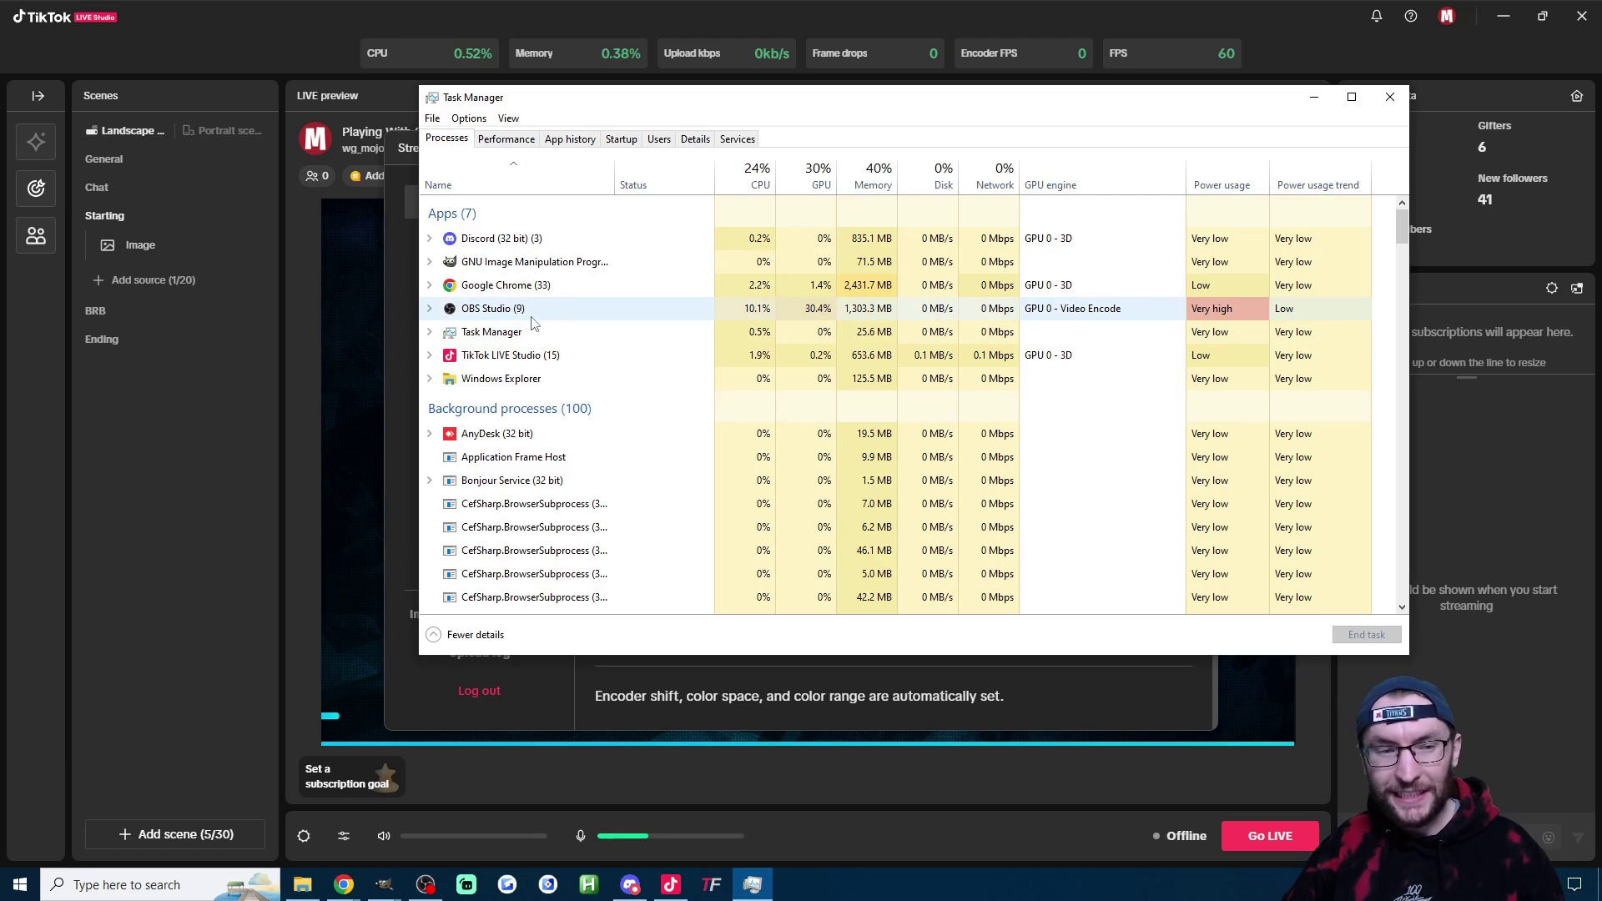
{"action": "right_click", "coordinate": [499, 264]}
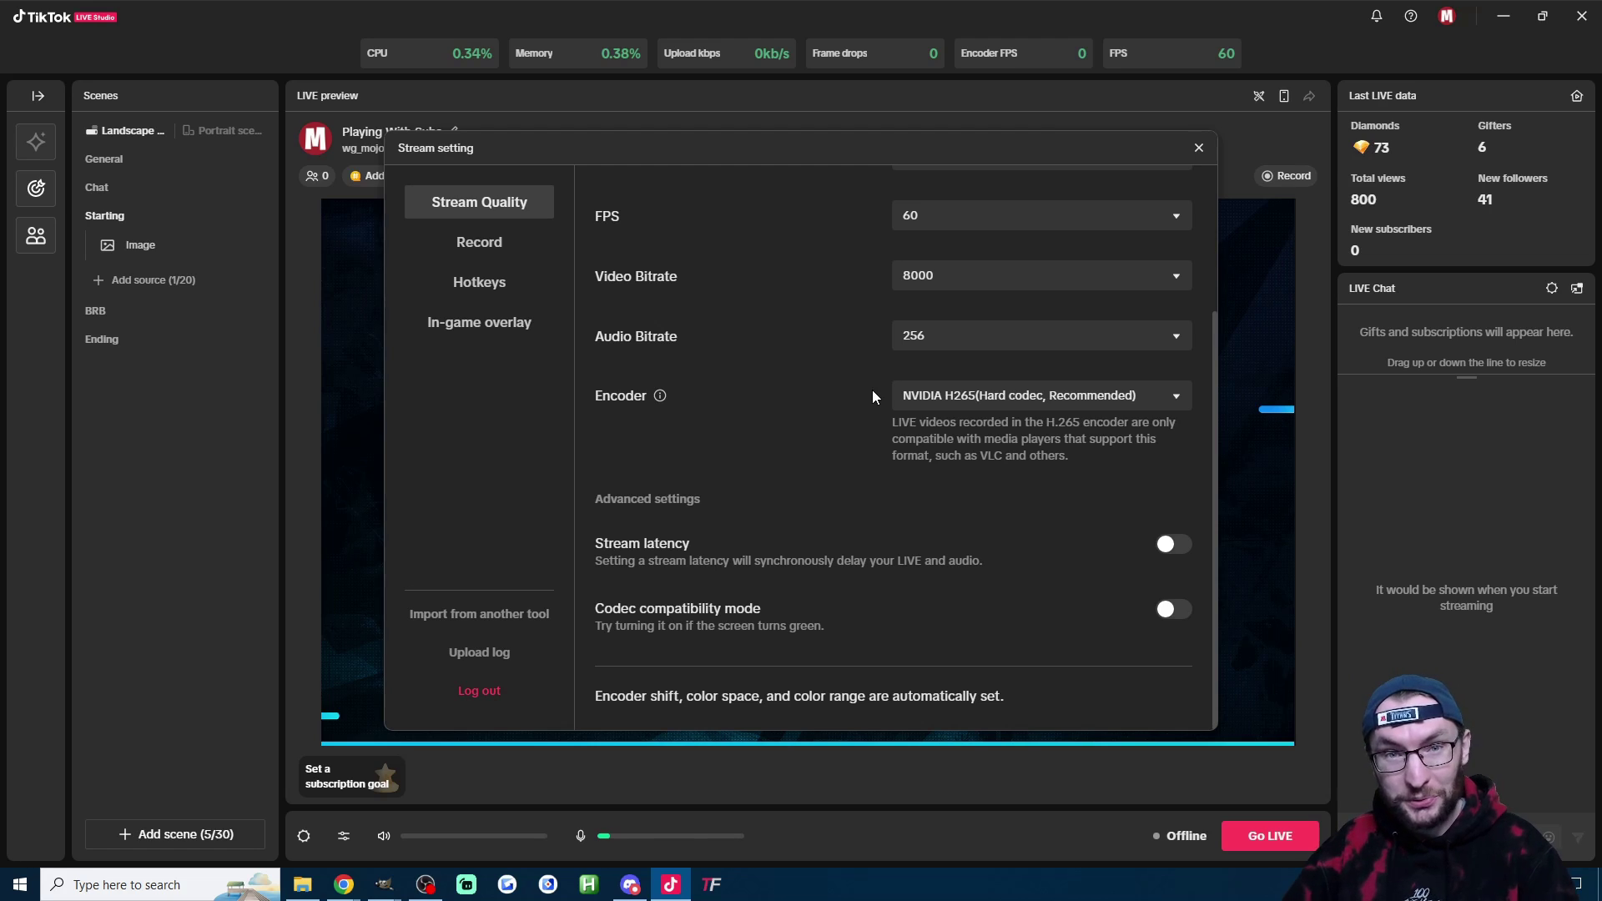
Step: Set the stream video quality to 720P and close Stream setting
{"action": "scroll", "coordinate": [873, 389], "scroll_direction": "up", "scroll_amount": 3}
{"action": "left_click", "coordinate": [947, 310]}
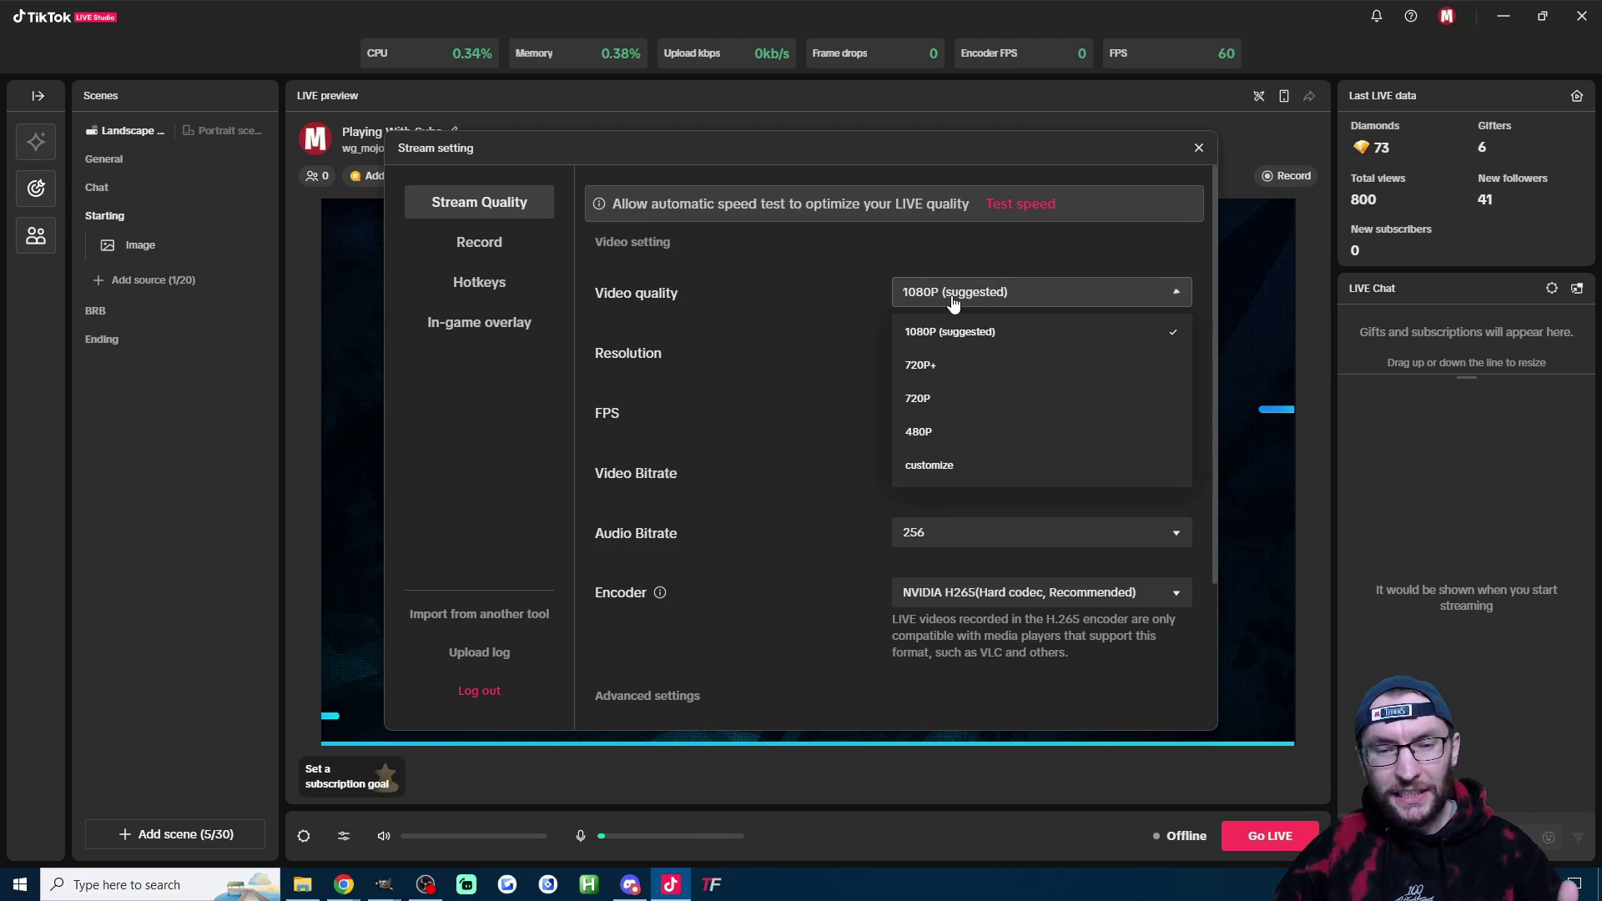
{"action": "left_click", "coordinate": [948, 395]}
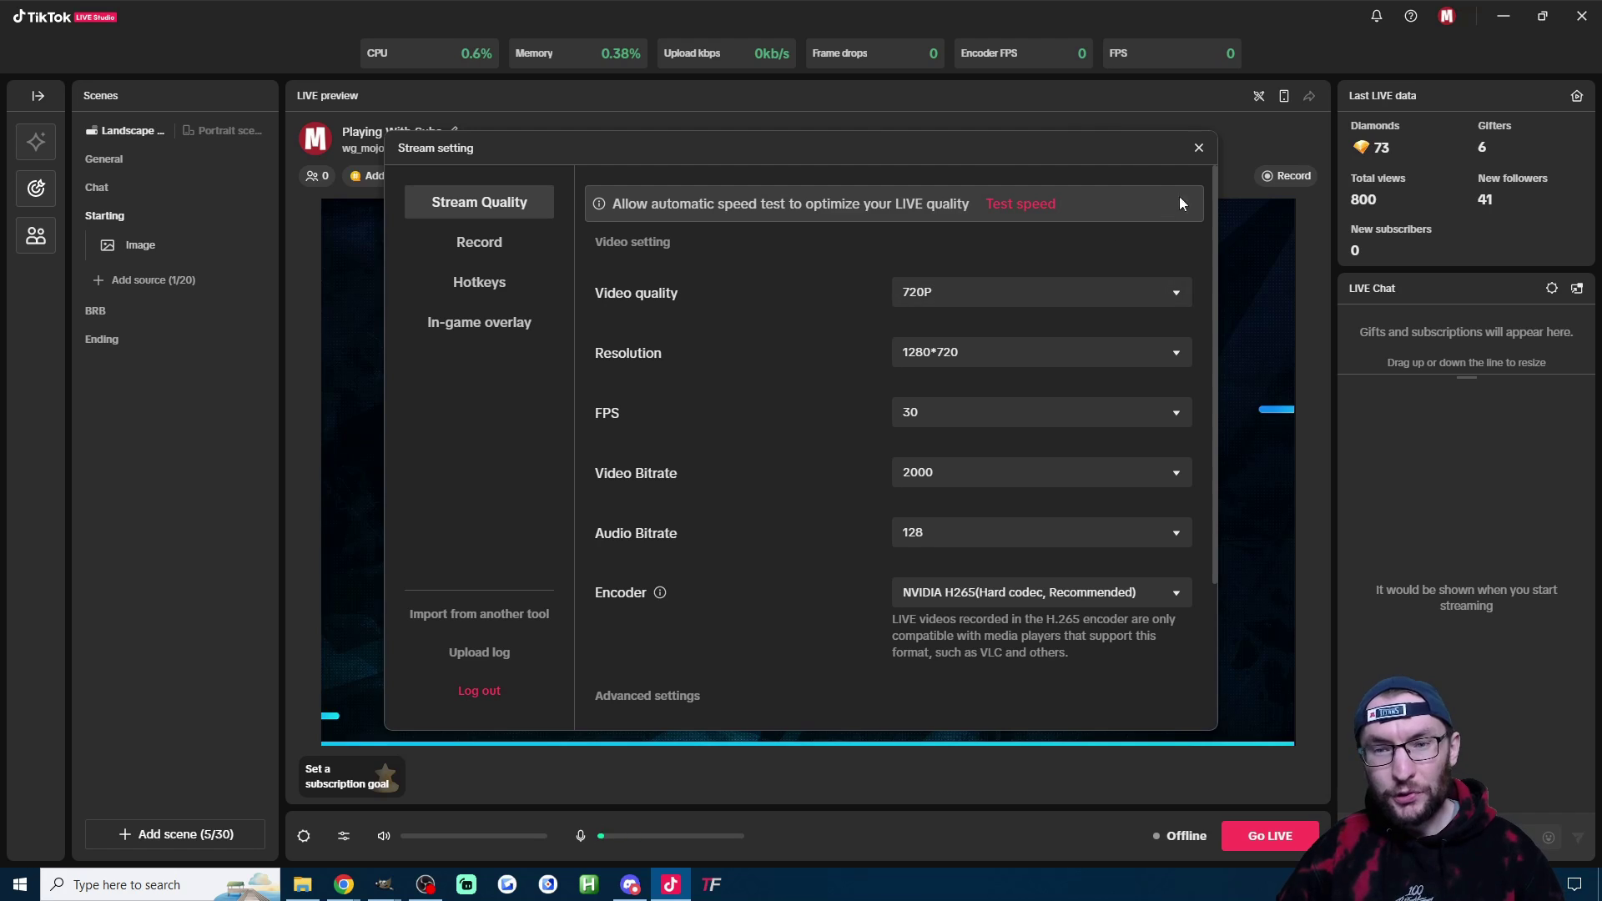
{"action": "left_click", "coordinate": [1199, 149]}
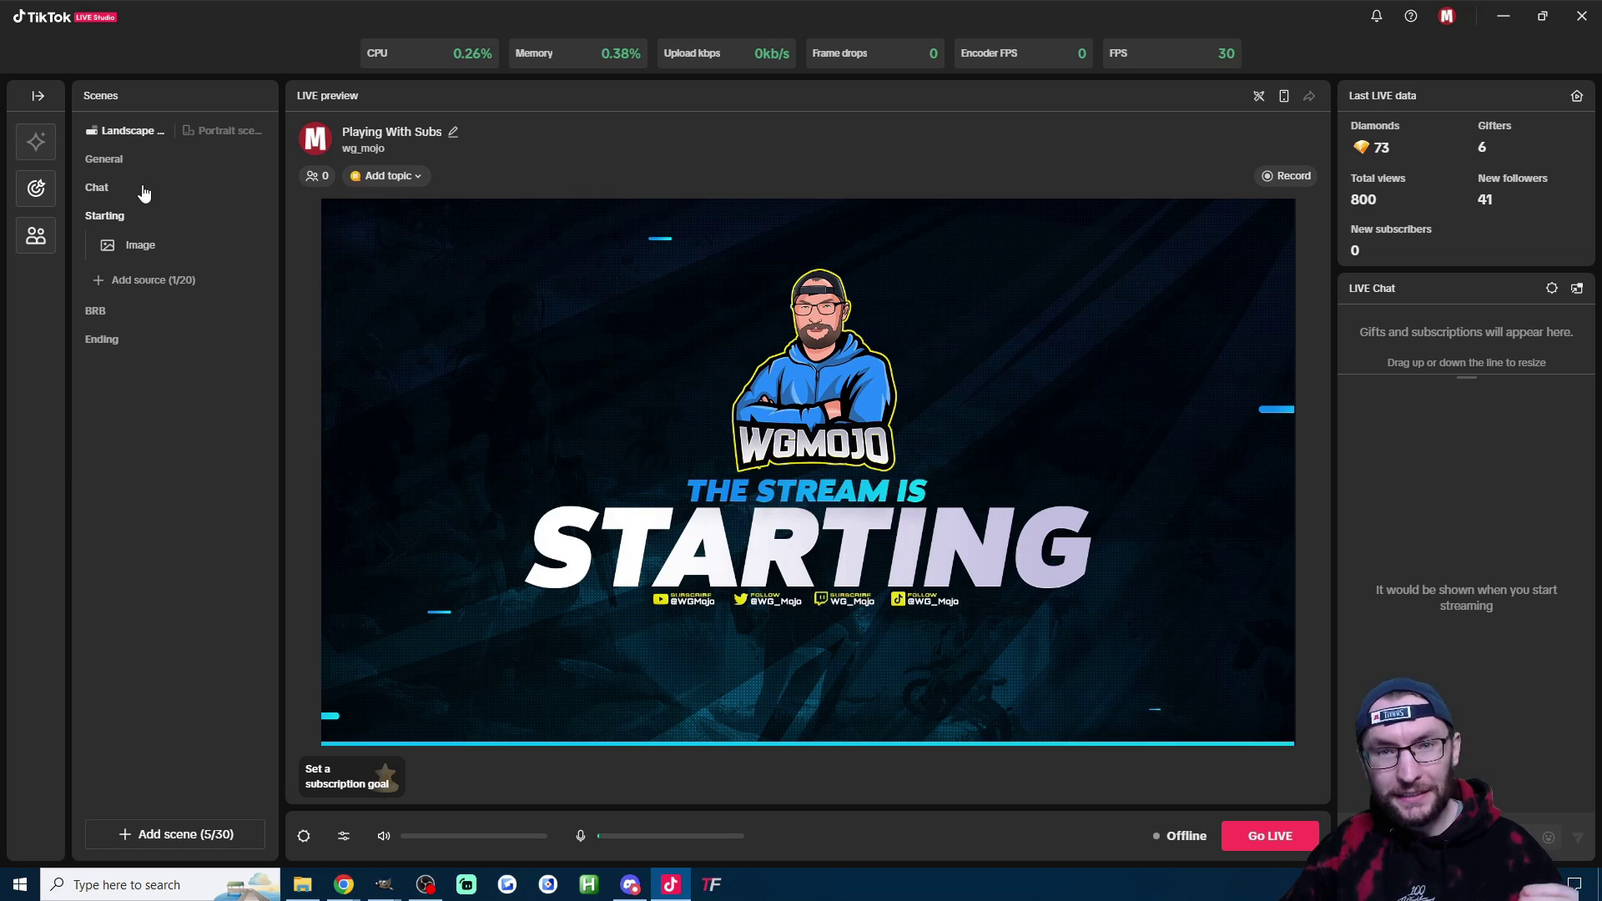
Step: Switch to the General scene and inspect the options for it and its Display capture source
{"action": "left_click", "coordinate": [117, 187]}
{"action": "left_click", "coordinate": [162, 161]}
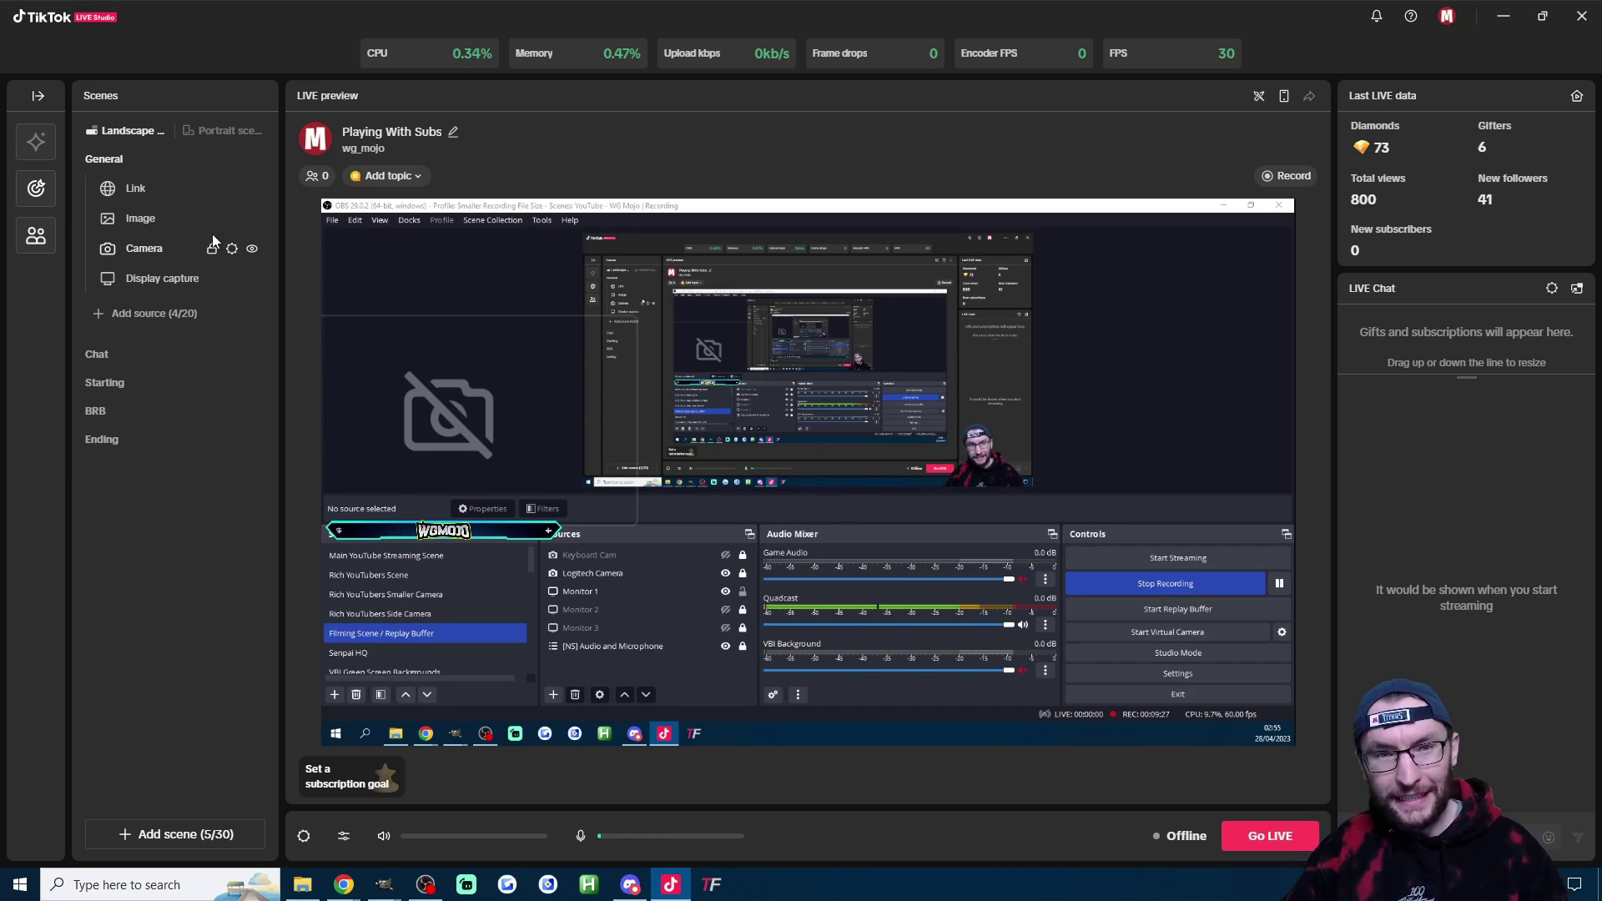
{"action": "right_click", "coordinate": [103, 159]}
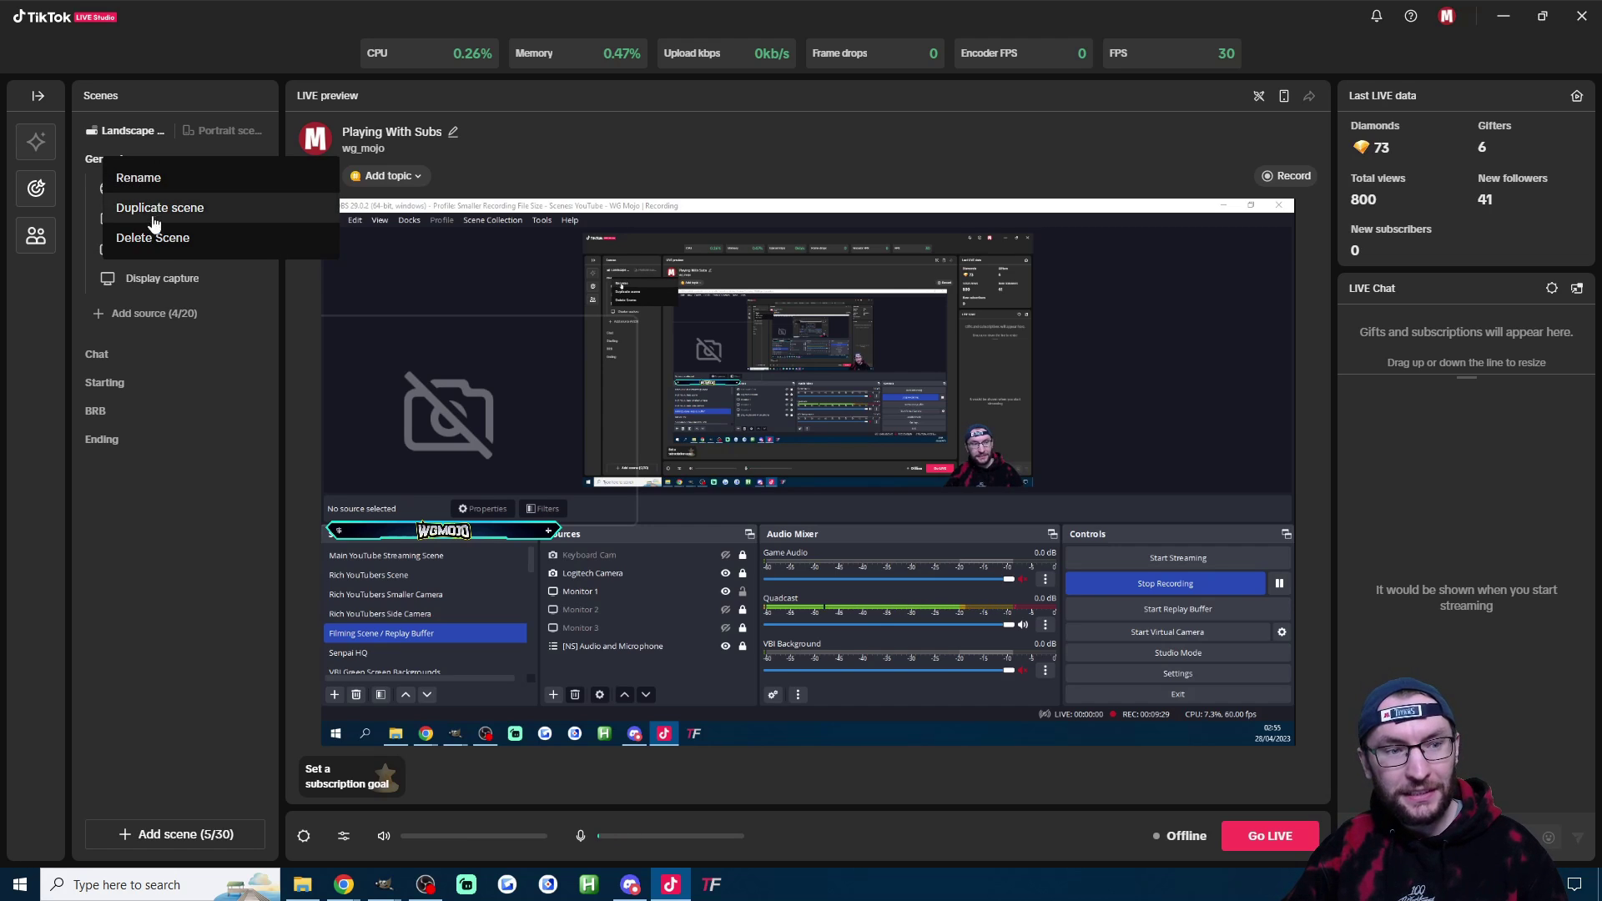
{"action": "left_click", "coordinate": [165, 278]}
{"action": "right_click", "coordinate": [165, 277]}
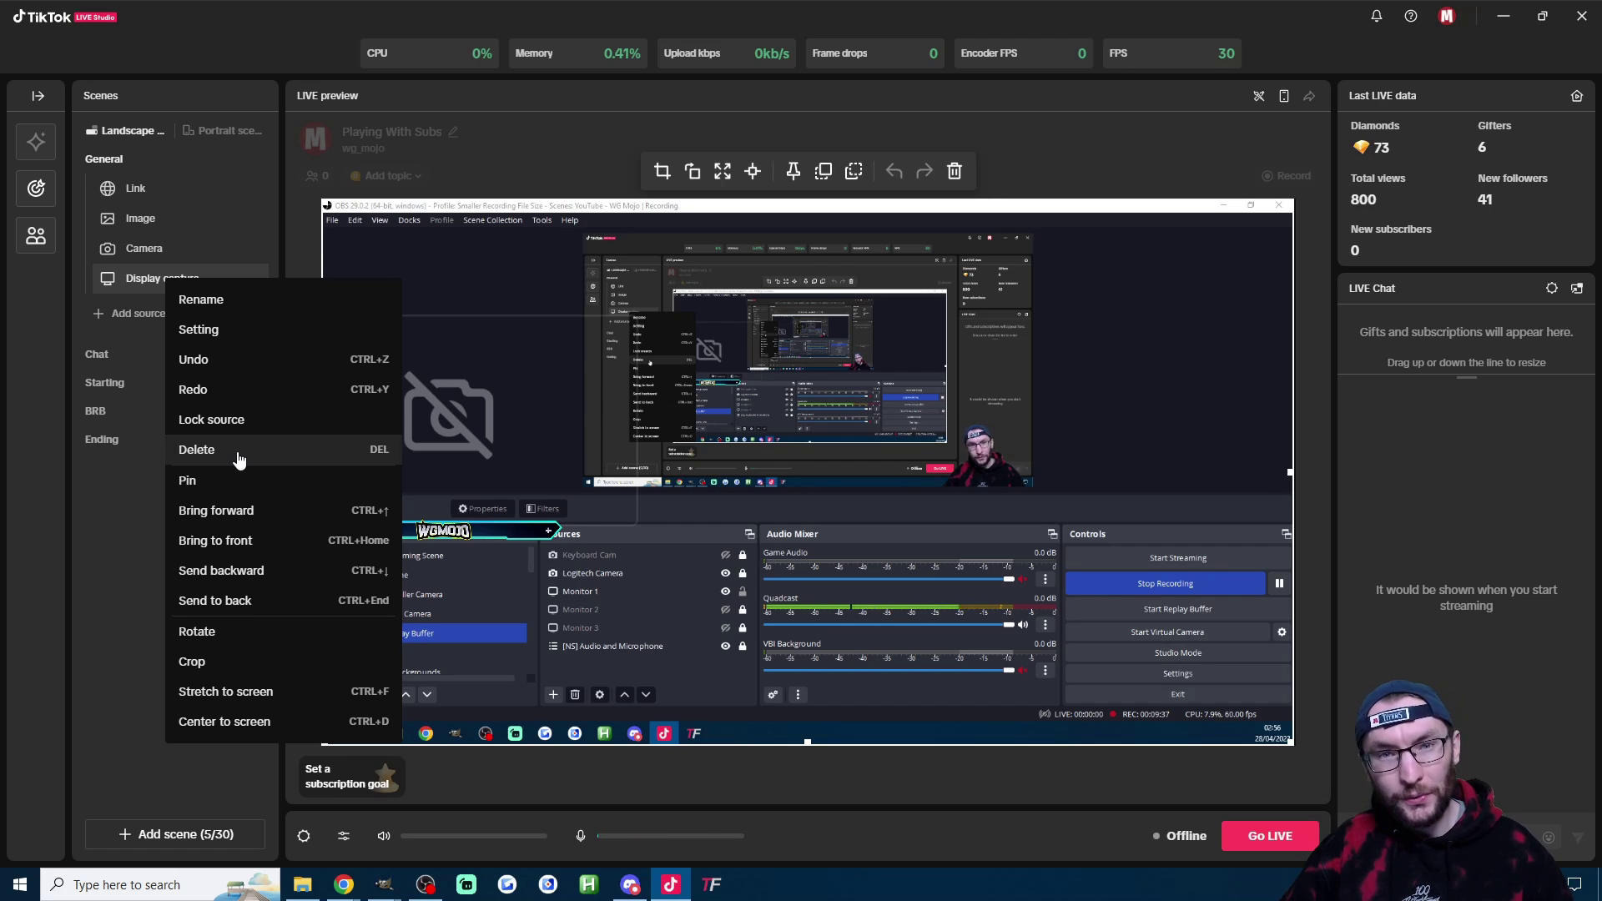
{"action": "key", "text": "Escape"}
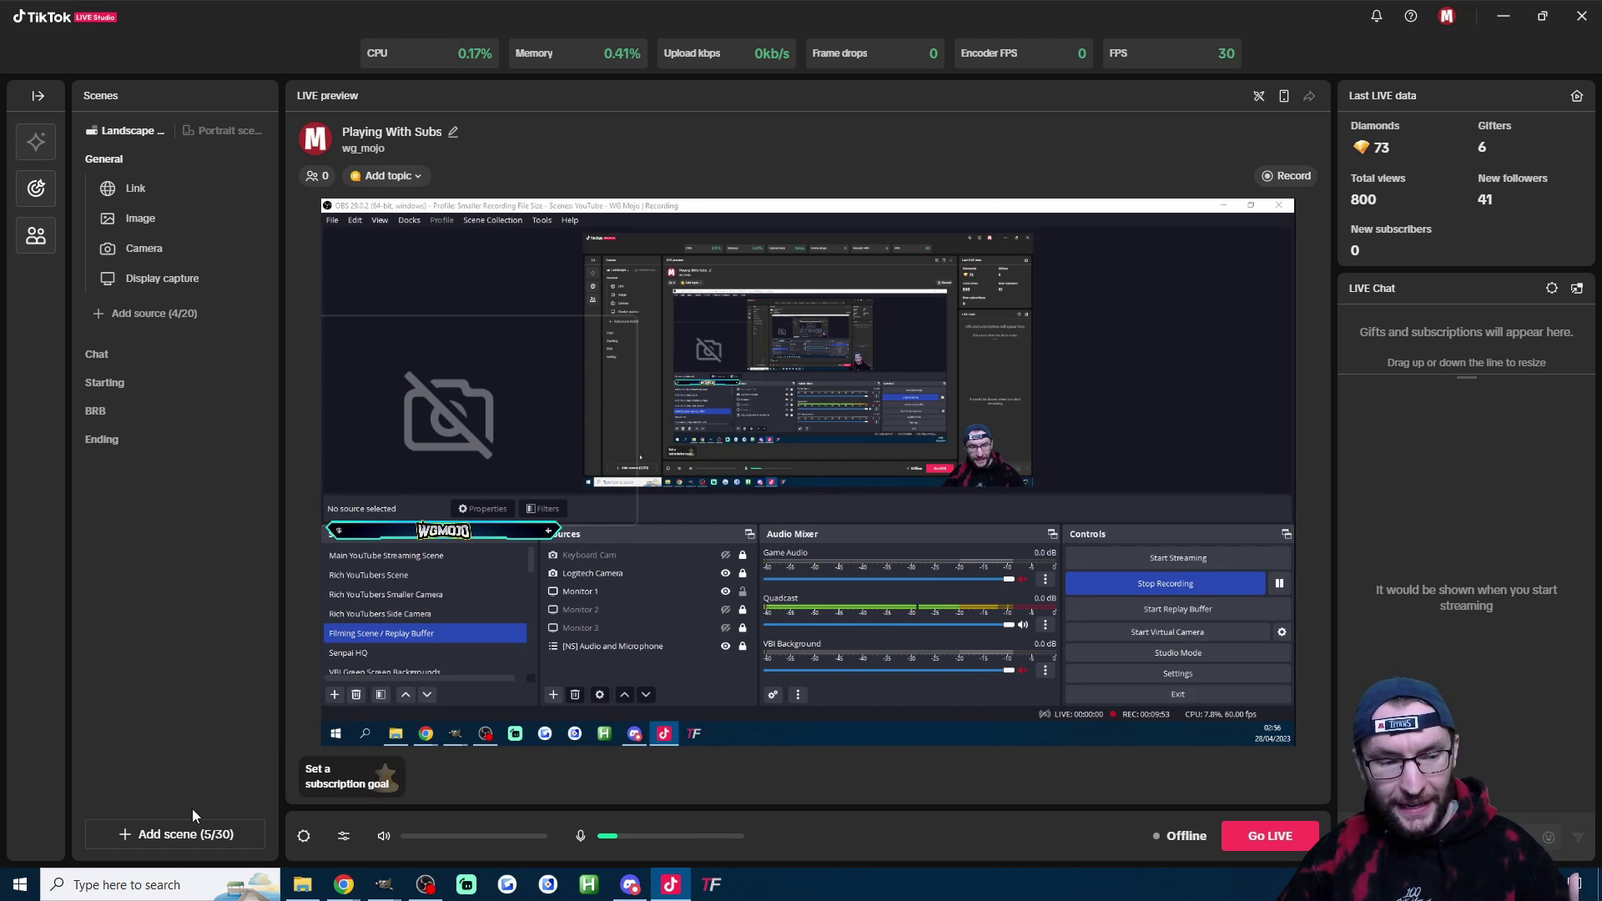
Step: Add a new empty Blank landscape scene
{"action": "left_click", "coordinate": [150, 835]}
{"action": "left_click", "coordinate": [742, 319]}
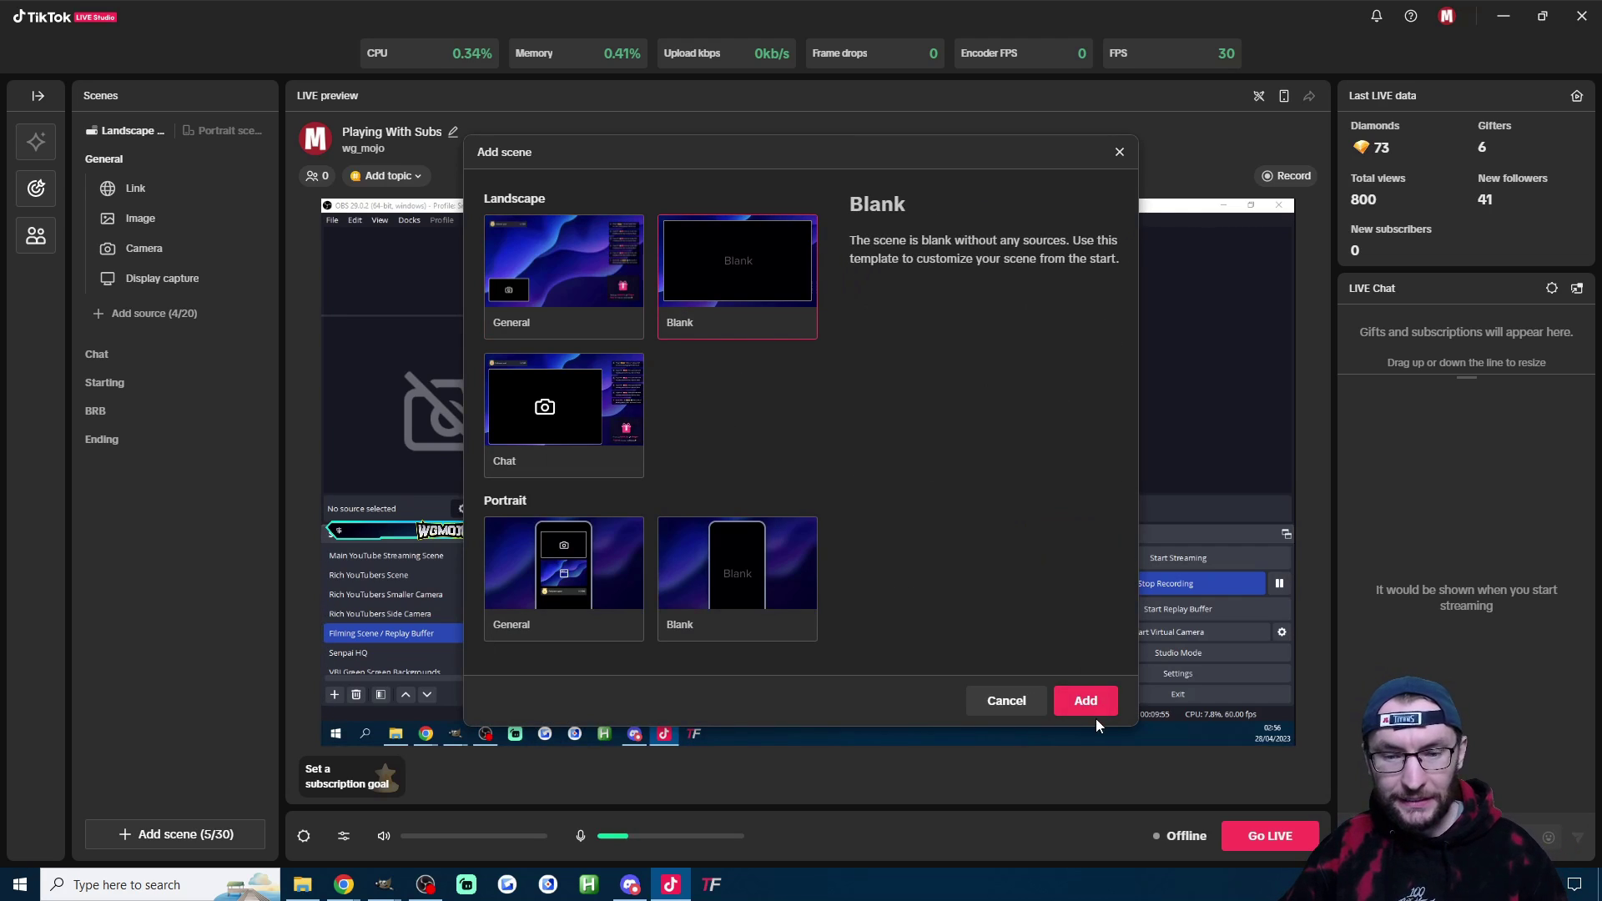
{"action": "left_click", "coordinate": [1088, 703]}
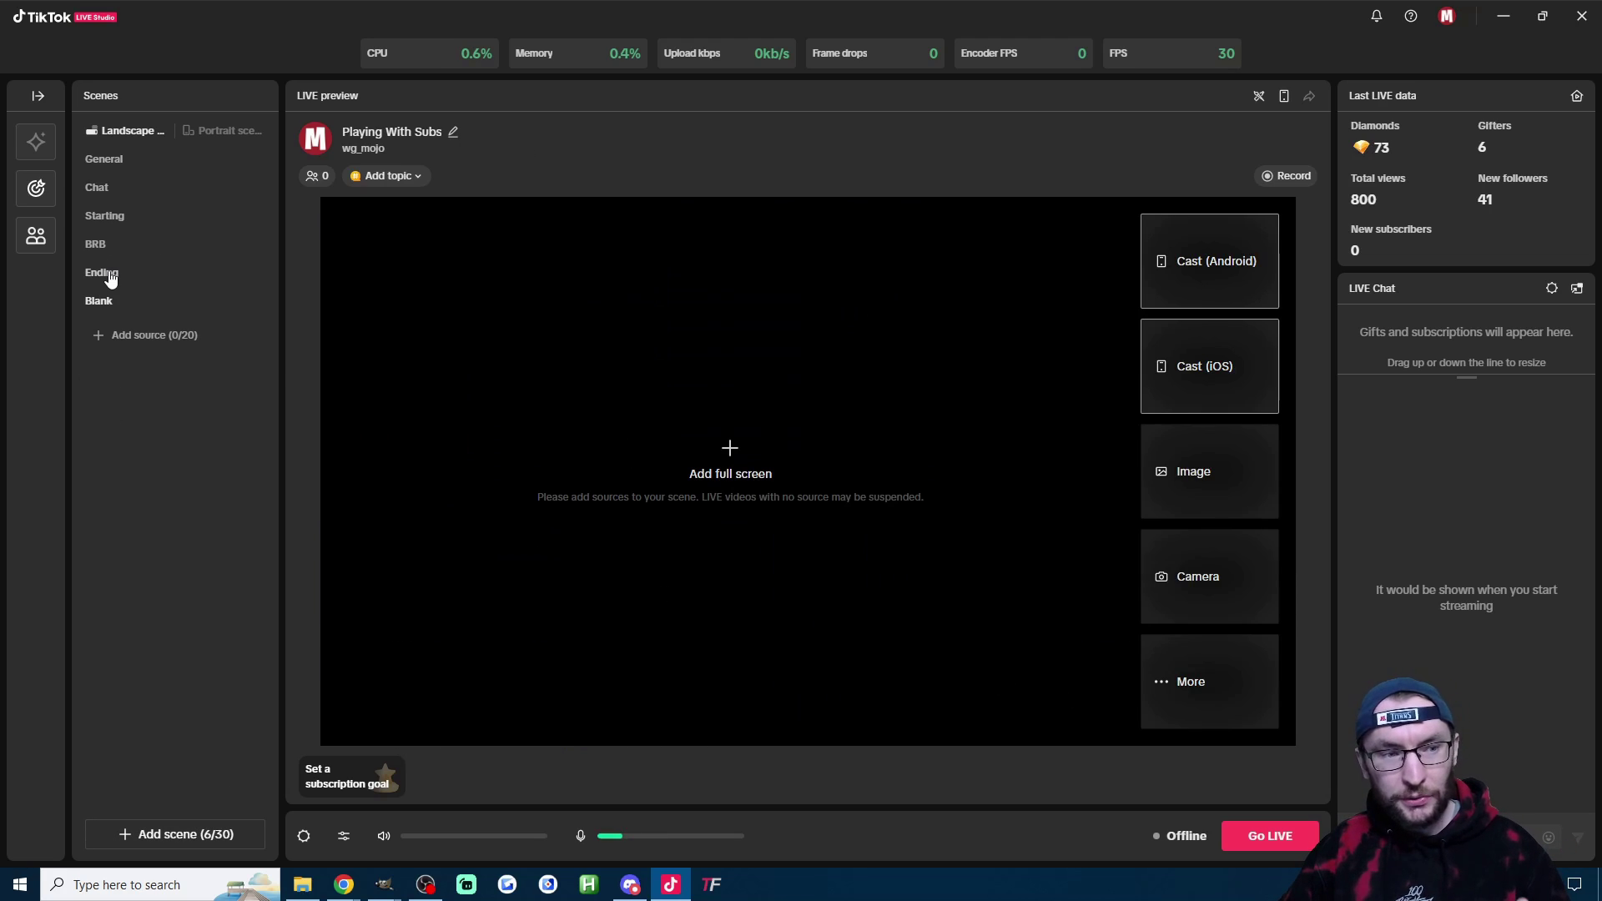
{"action": "right_click", "coordinate": [110, 278]}
{"action": "left_click", "coordinate": [185, 559]}
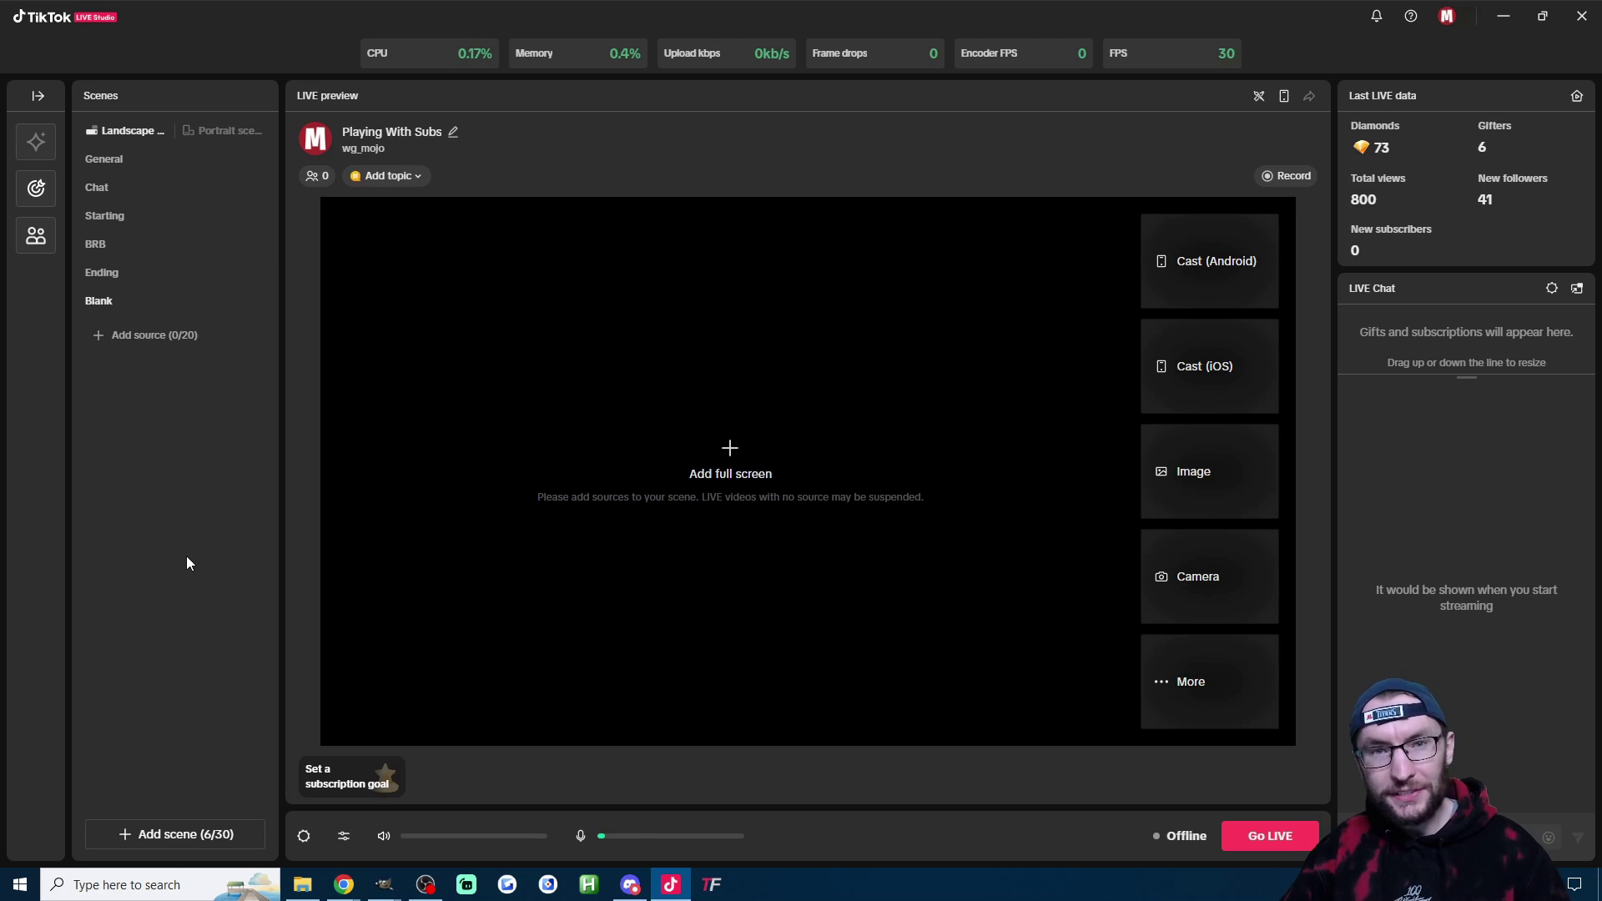
Step: Add a Display capture with Capture Cursor ticked, then open the Audio mixer
{"action": "left_click", "coordinate": [144, 337]}
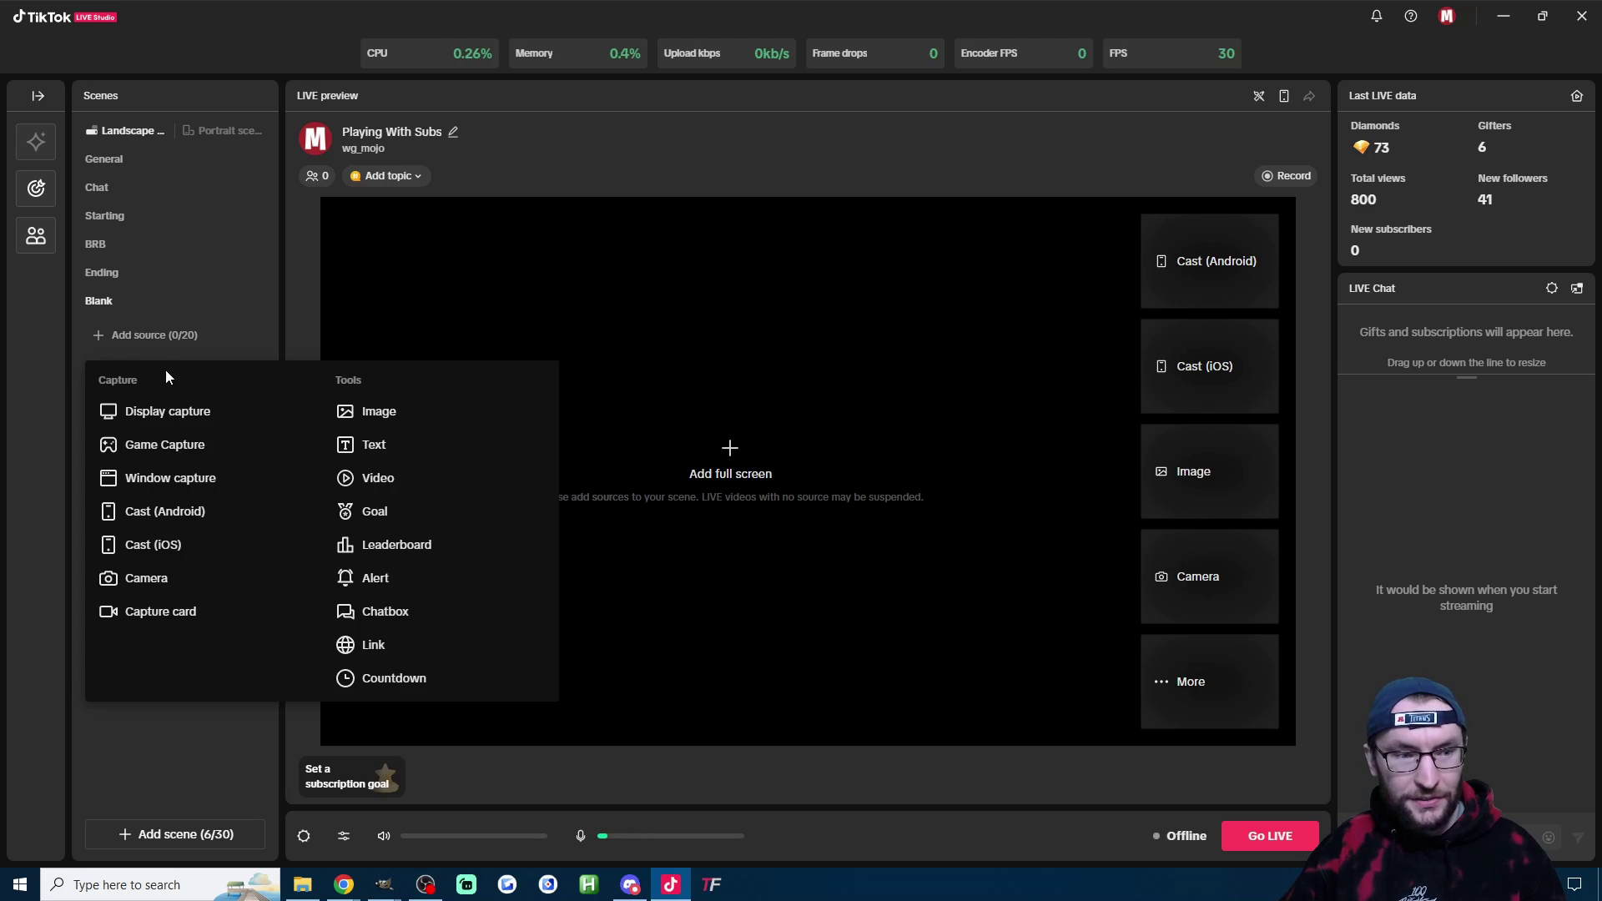
{"action": "left_click", "coordinate": [174, 412]}
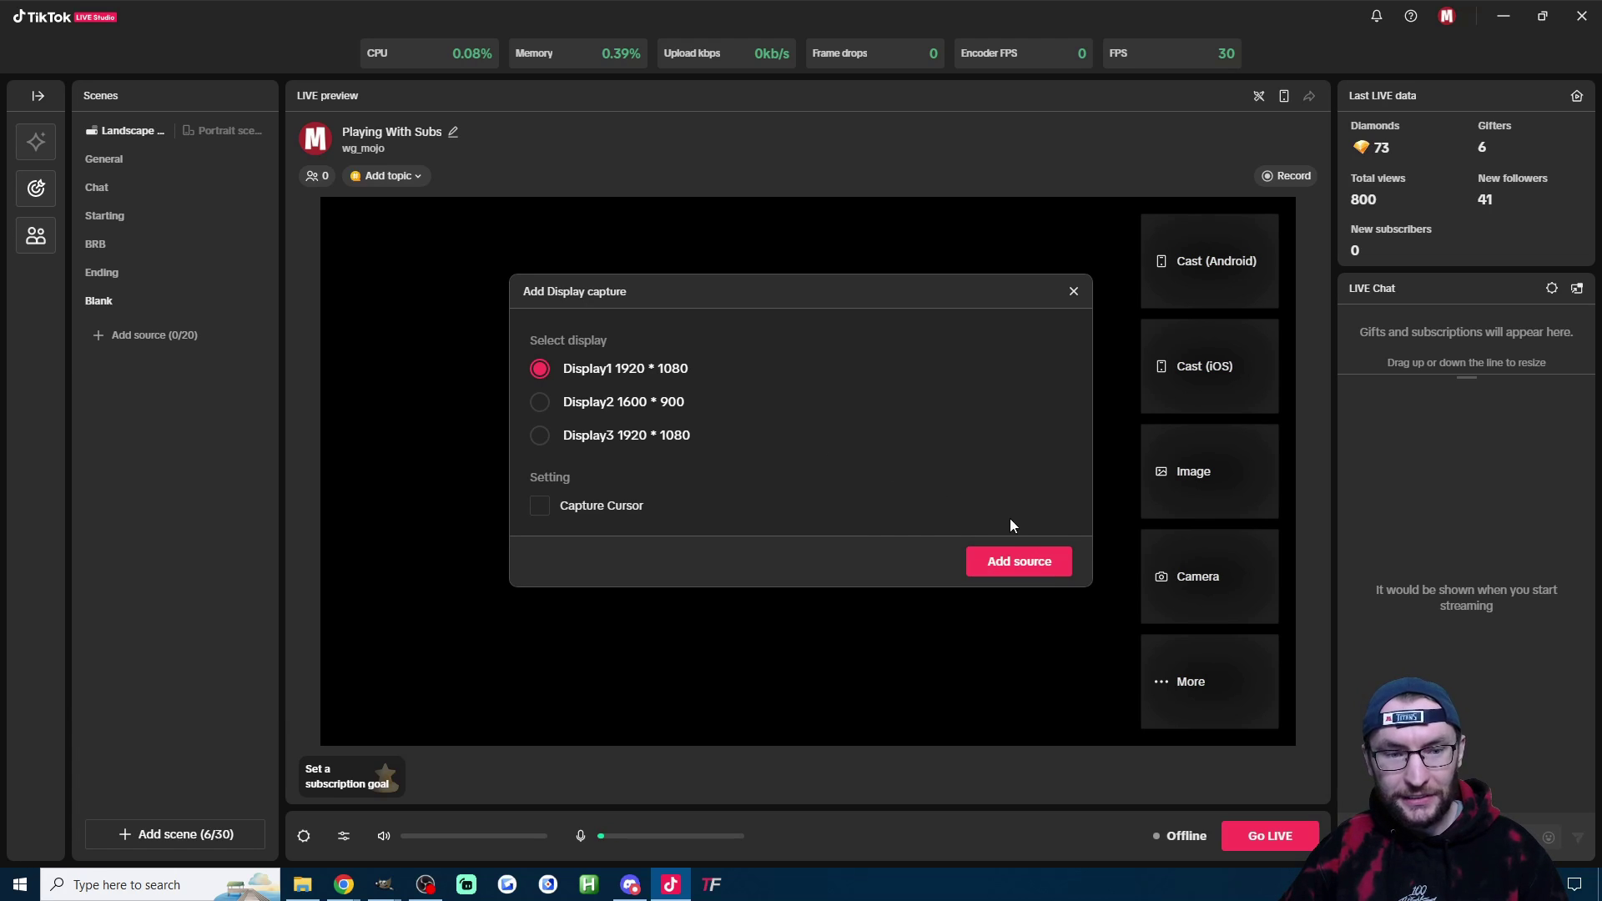
{"action": "left_click", "coordinate": [564, 511]}
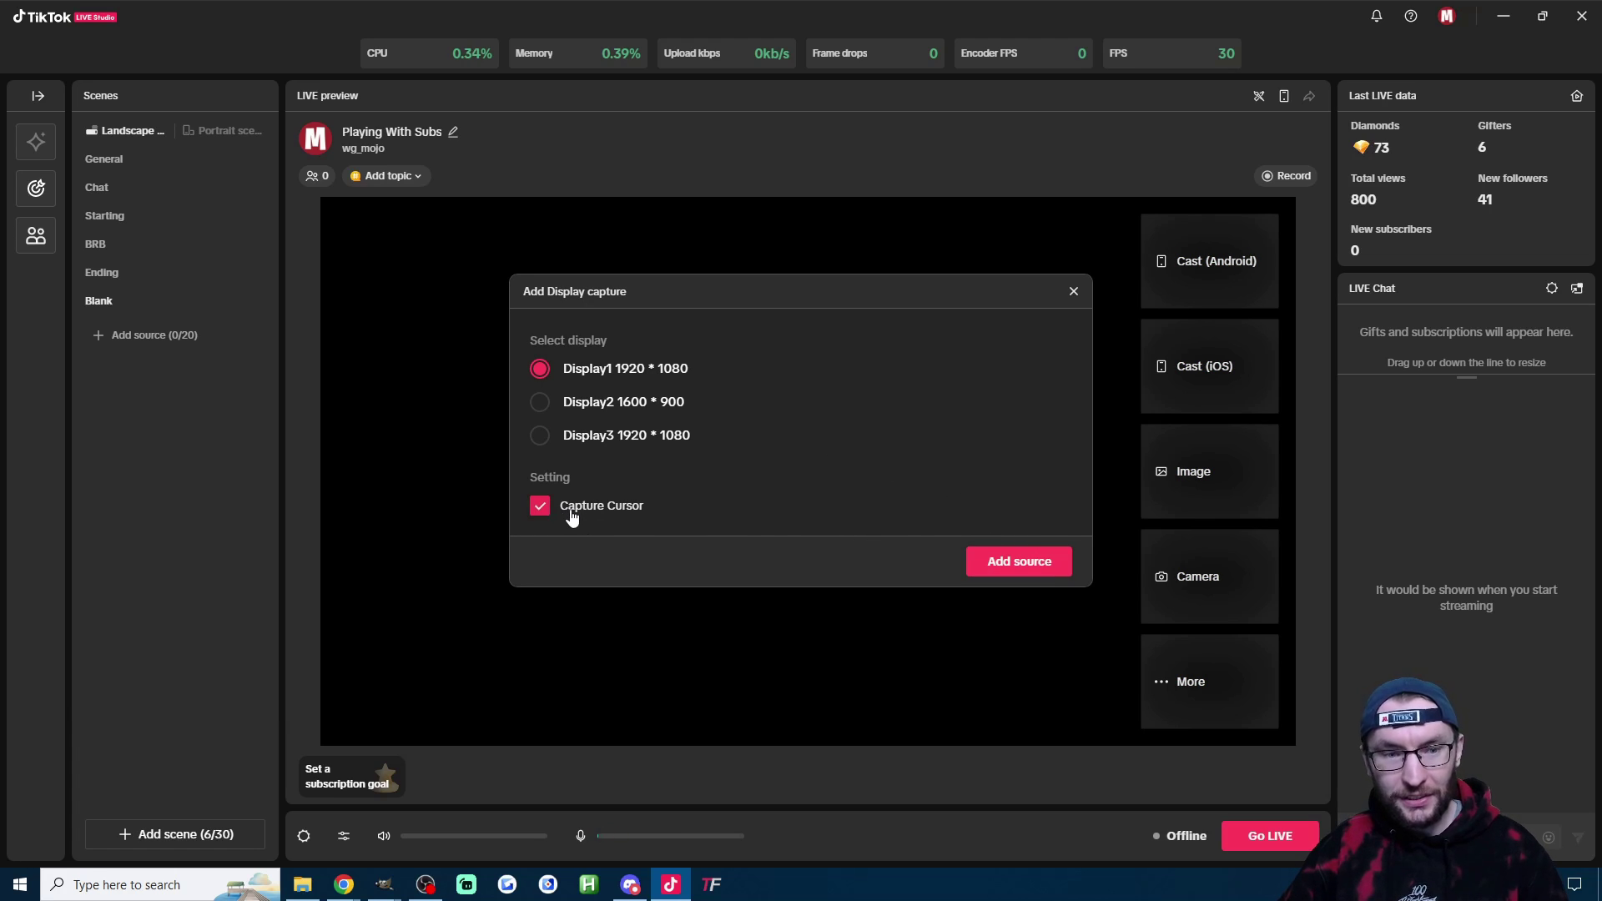
{"action": "left_click", "coordinate": [1031, 564]}
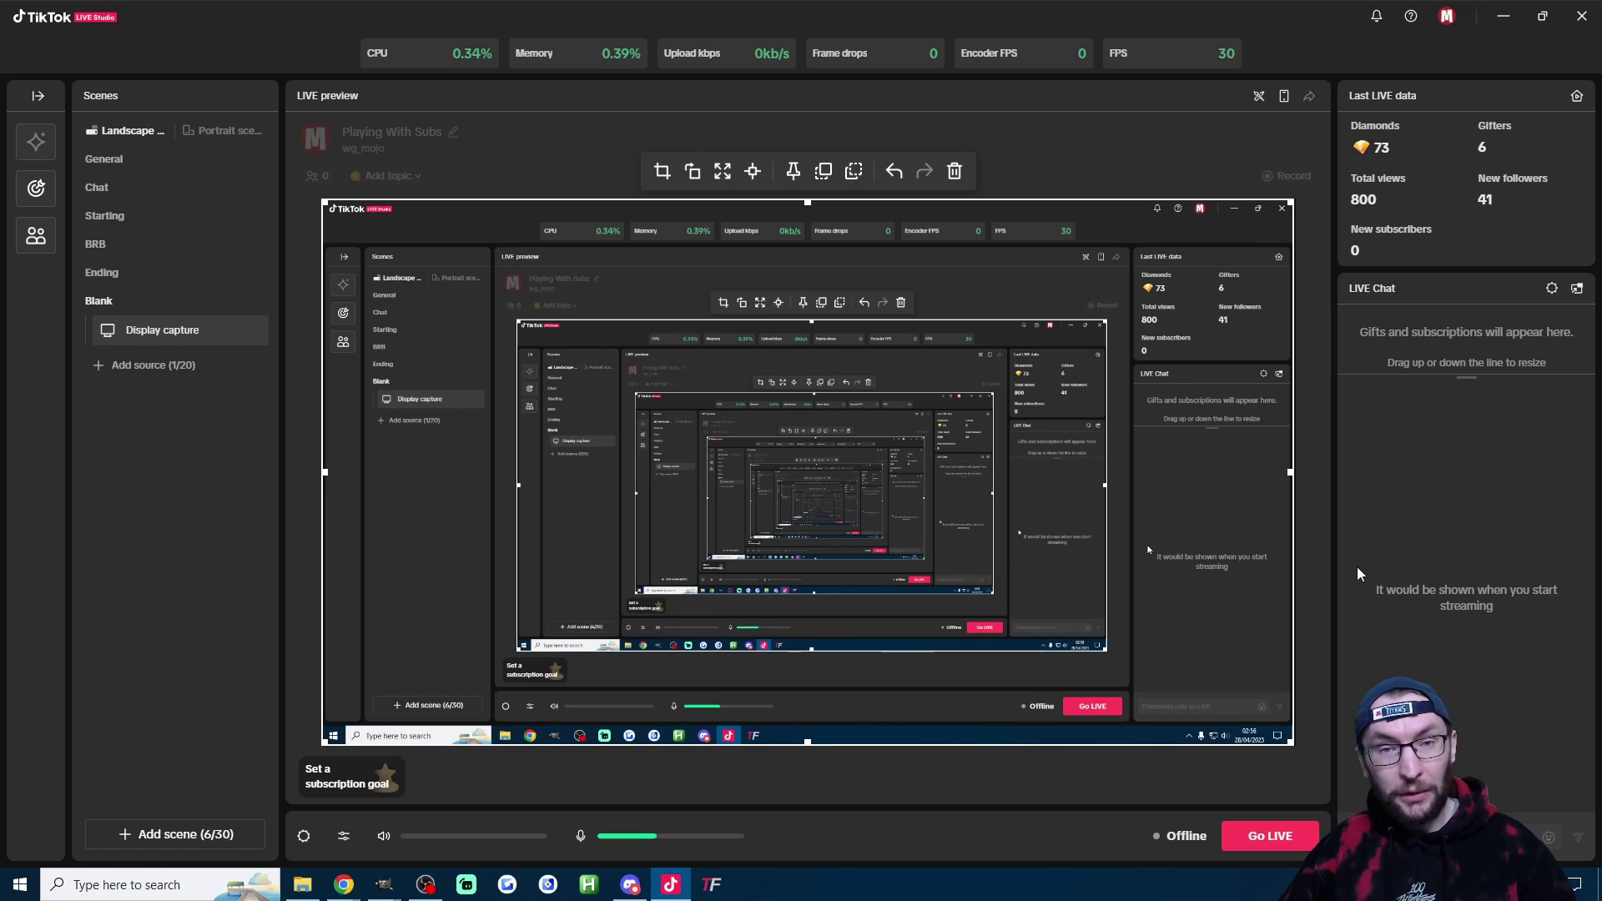
{"action": "left_click", "coordinate": [343, 836]}
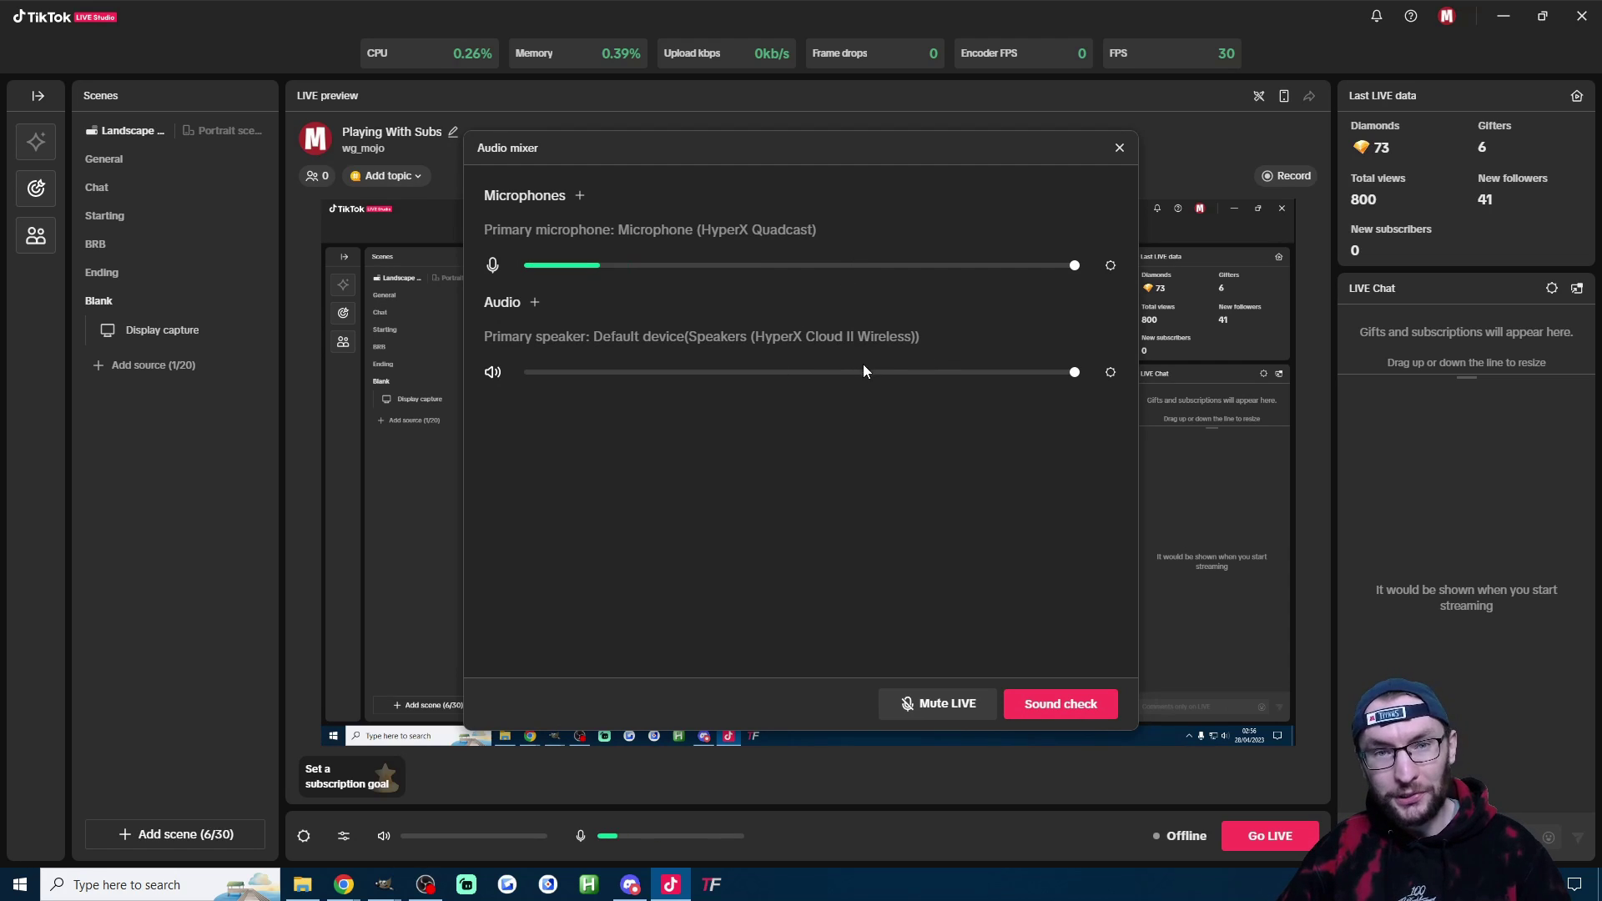
Step: Close the Audio mixer and add the webcam as a Camera source in the Blank scene
{"action": "key", "text": "Escape"}
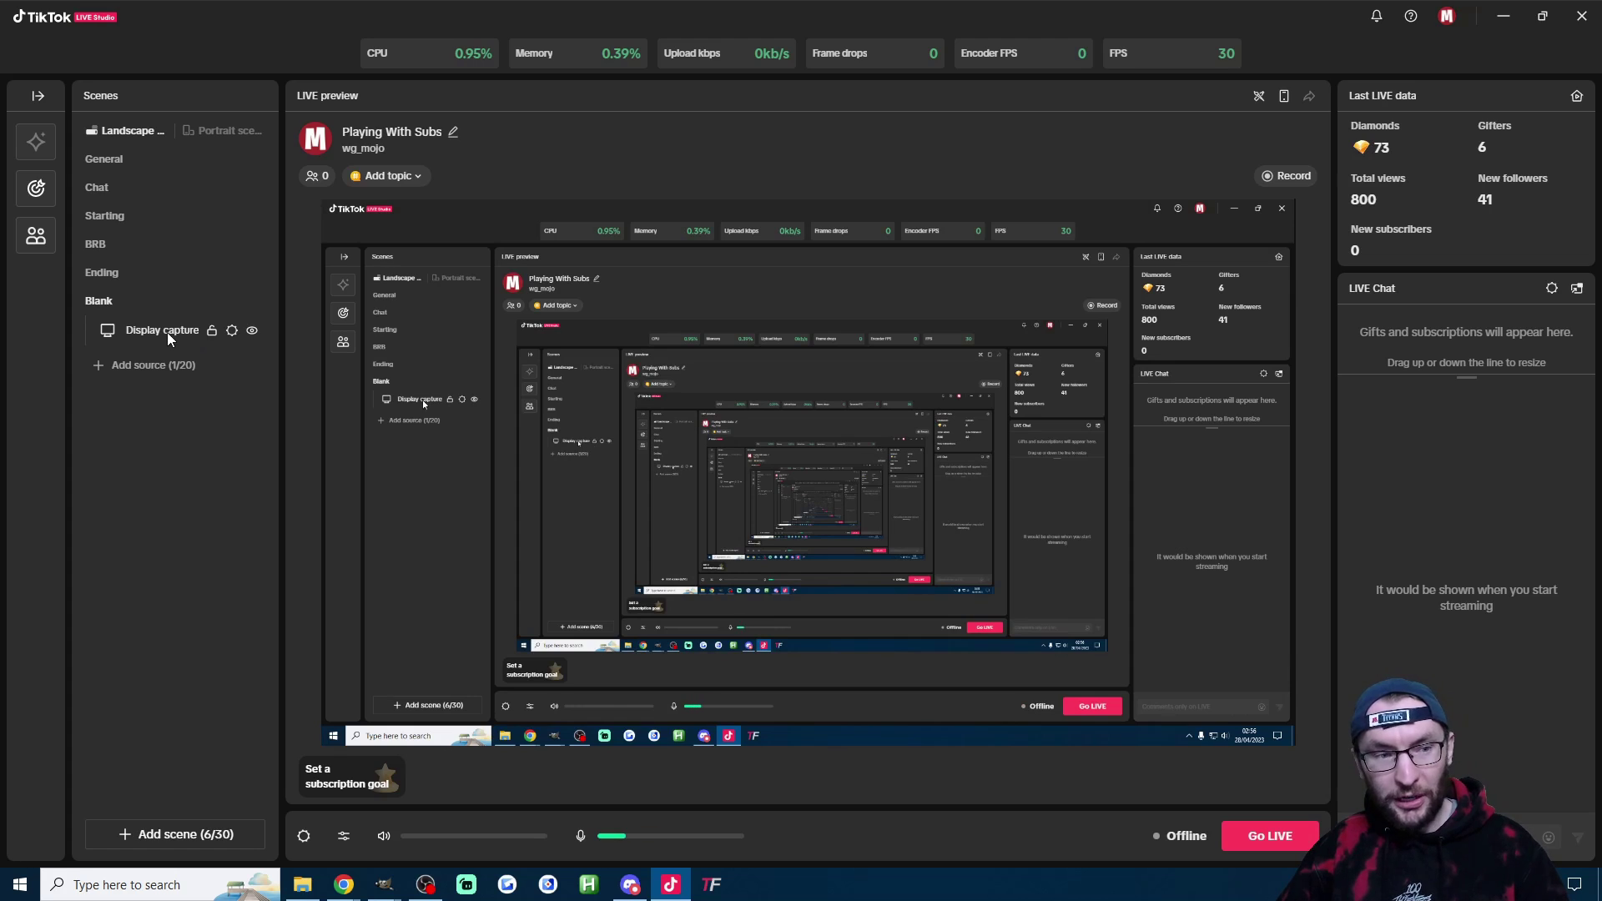
{"action": "left_click", "coordinate": [167, 332]}
{"action": "left_click", "coordinate": [143, 365]}
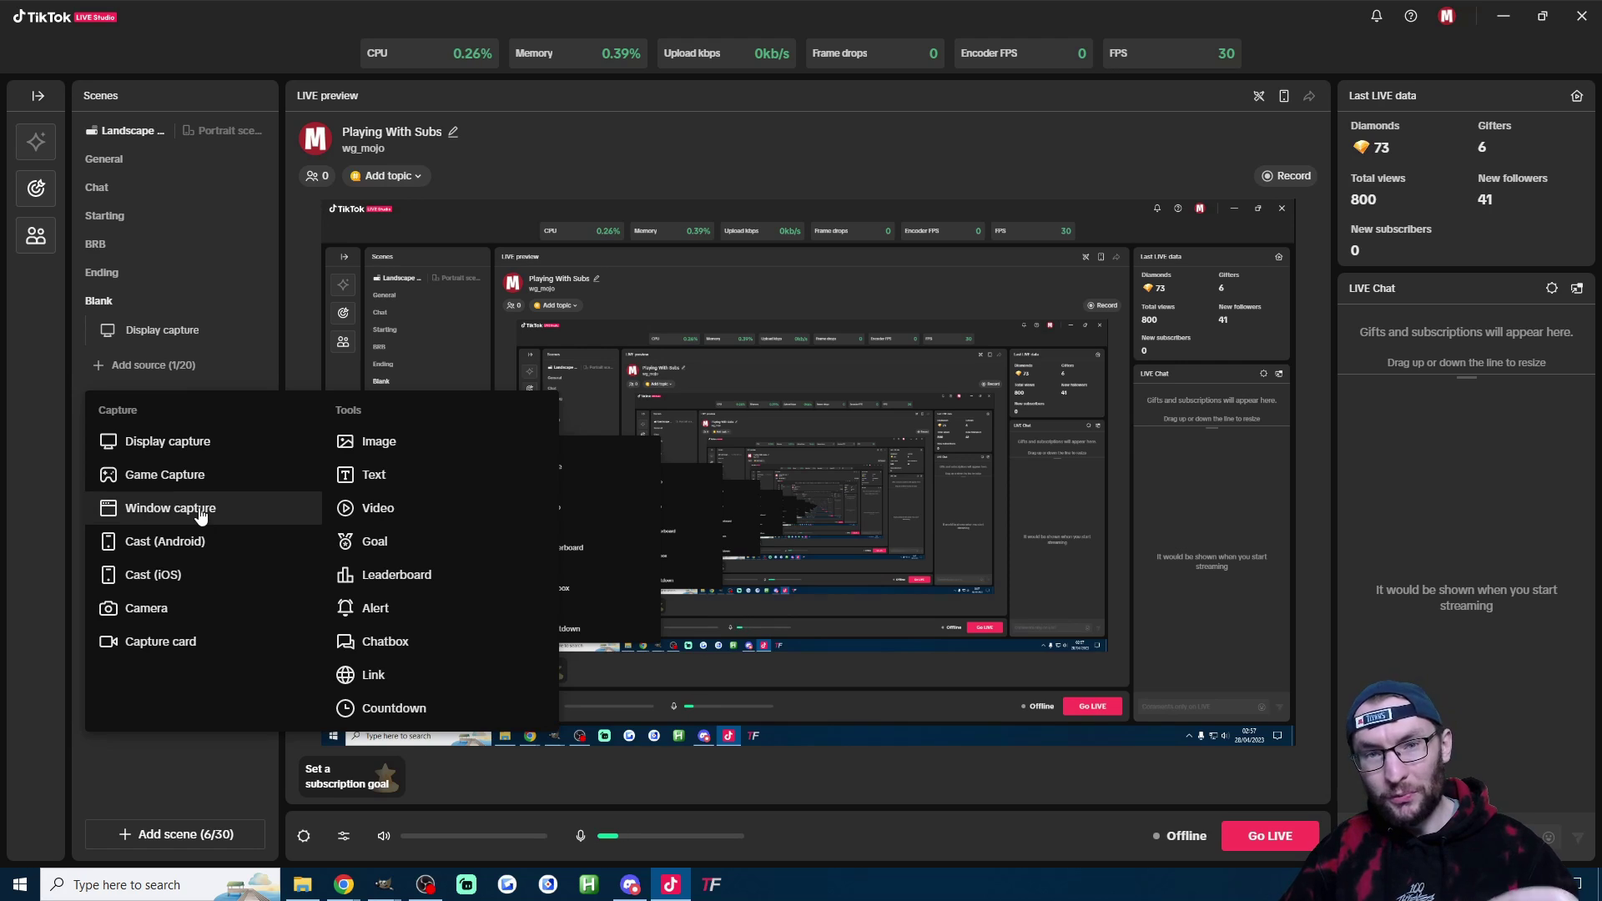
{"action": "left_click", "coordinate": [146, 608]}
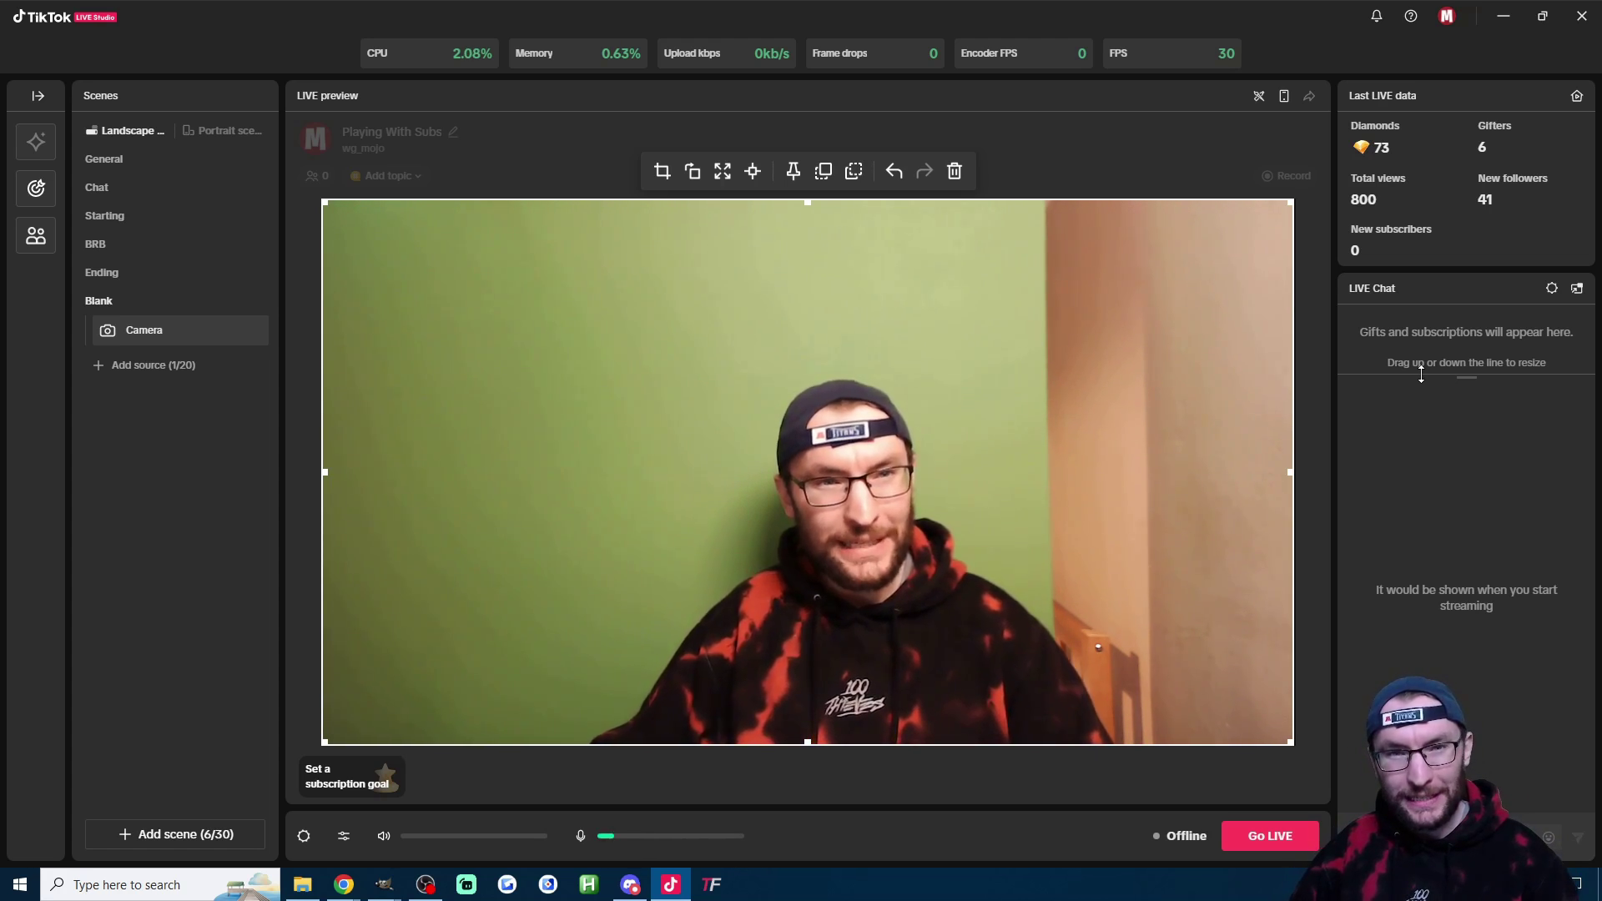
Step: Open the Camera source's settings and scroll the Camera Format list for YUY2 848x480 10 FPS
{"action": "mouse_move", "coordinate": [167, 332]}
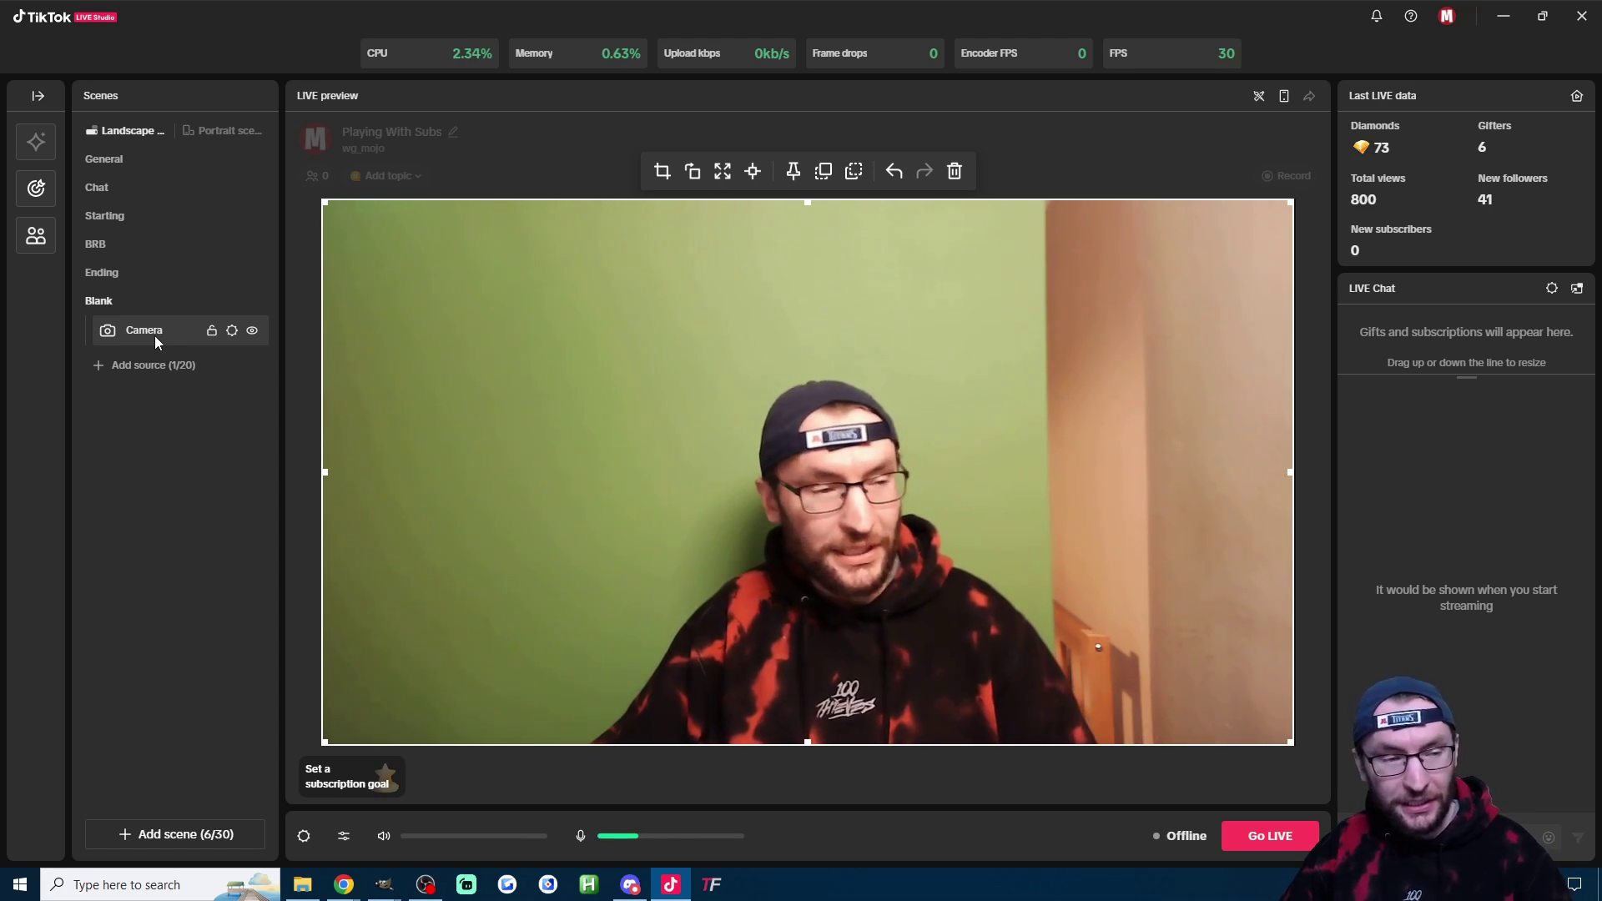
{"action": "left_click", "coordinate": [229, 333]}
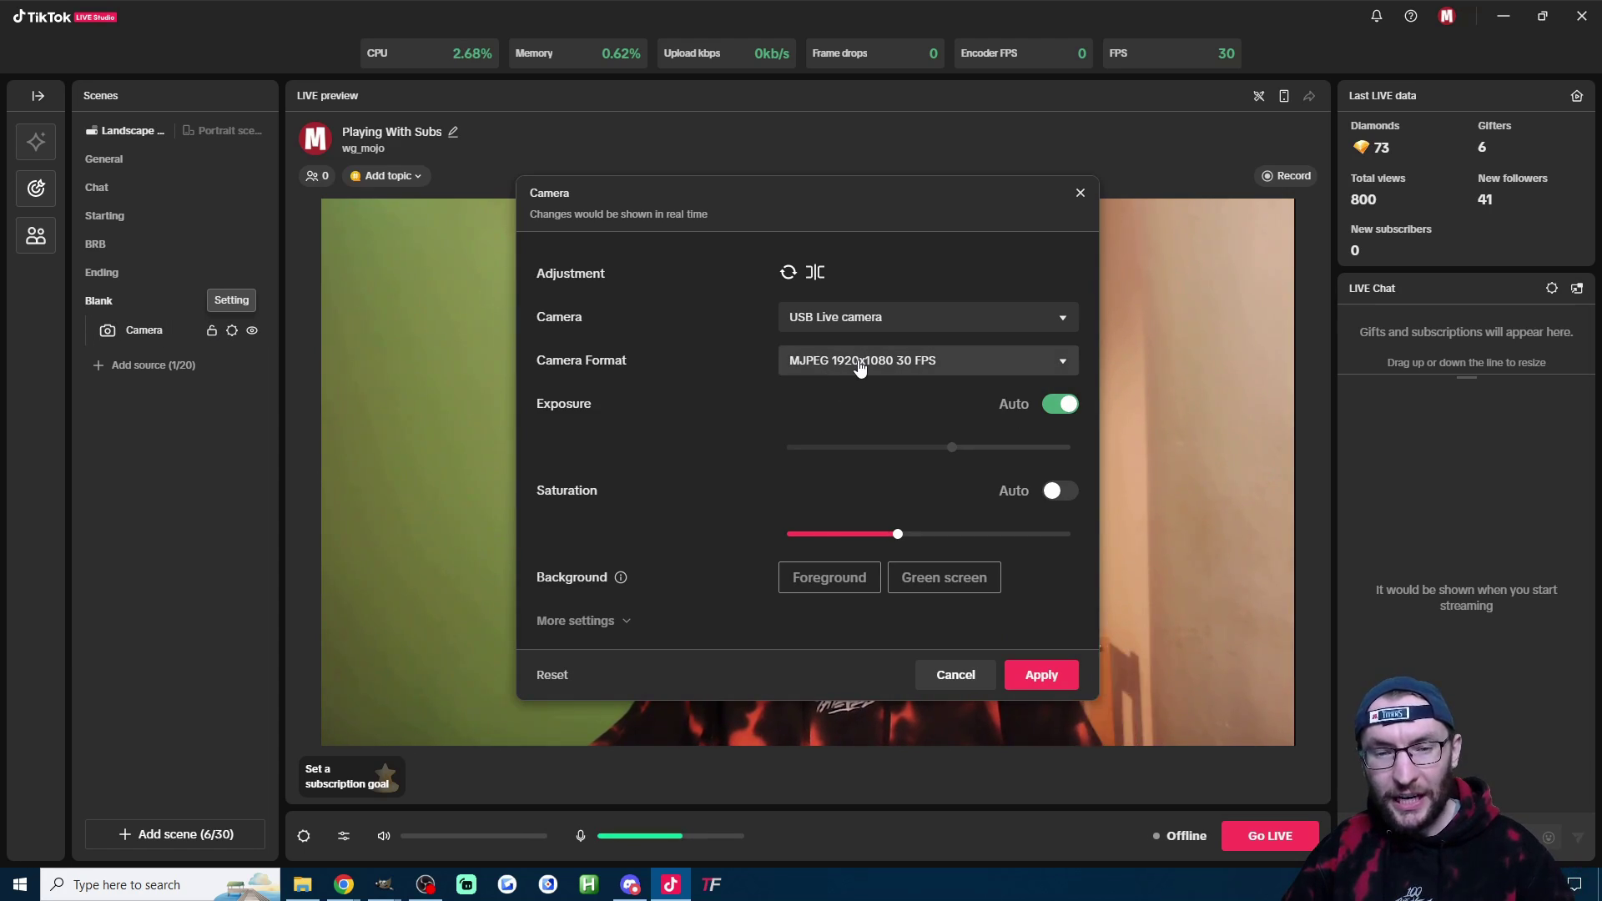
{"action": "left_click", "coordinate": [859, 362]}
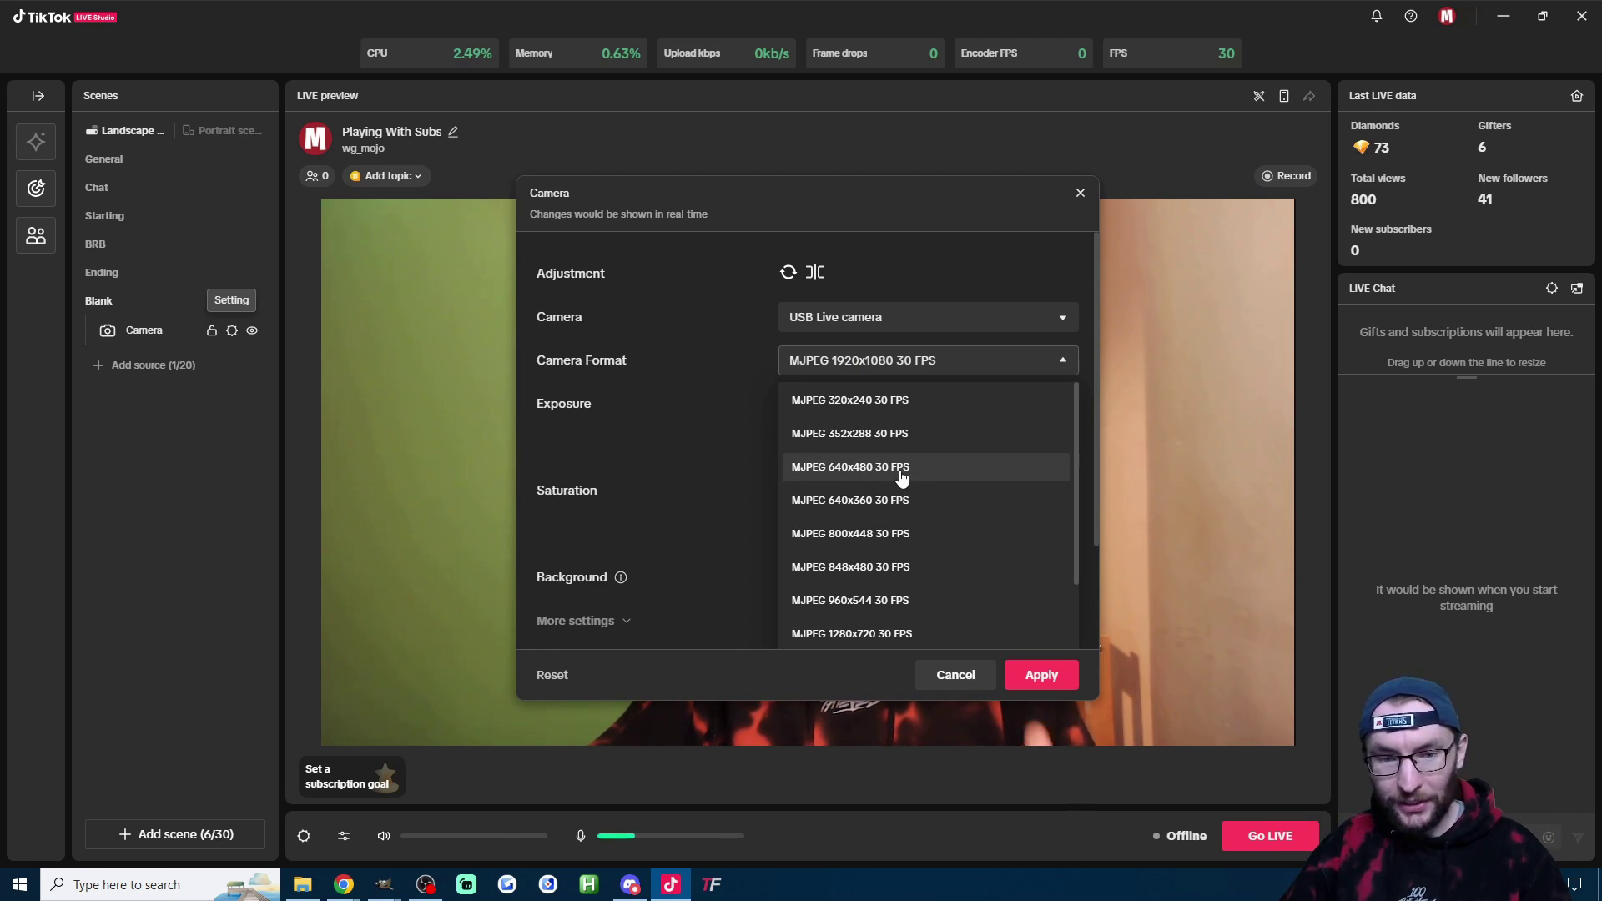
{"action": "scroll", "coordinate": [902, 465], "scroll_direction": "down", "scroll_amount": 5}
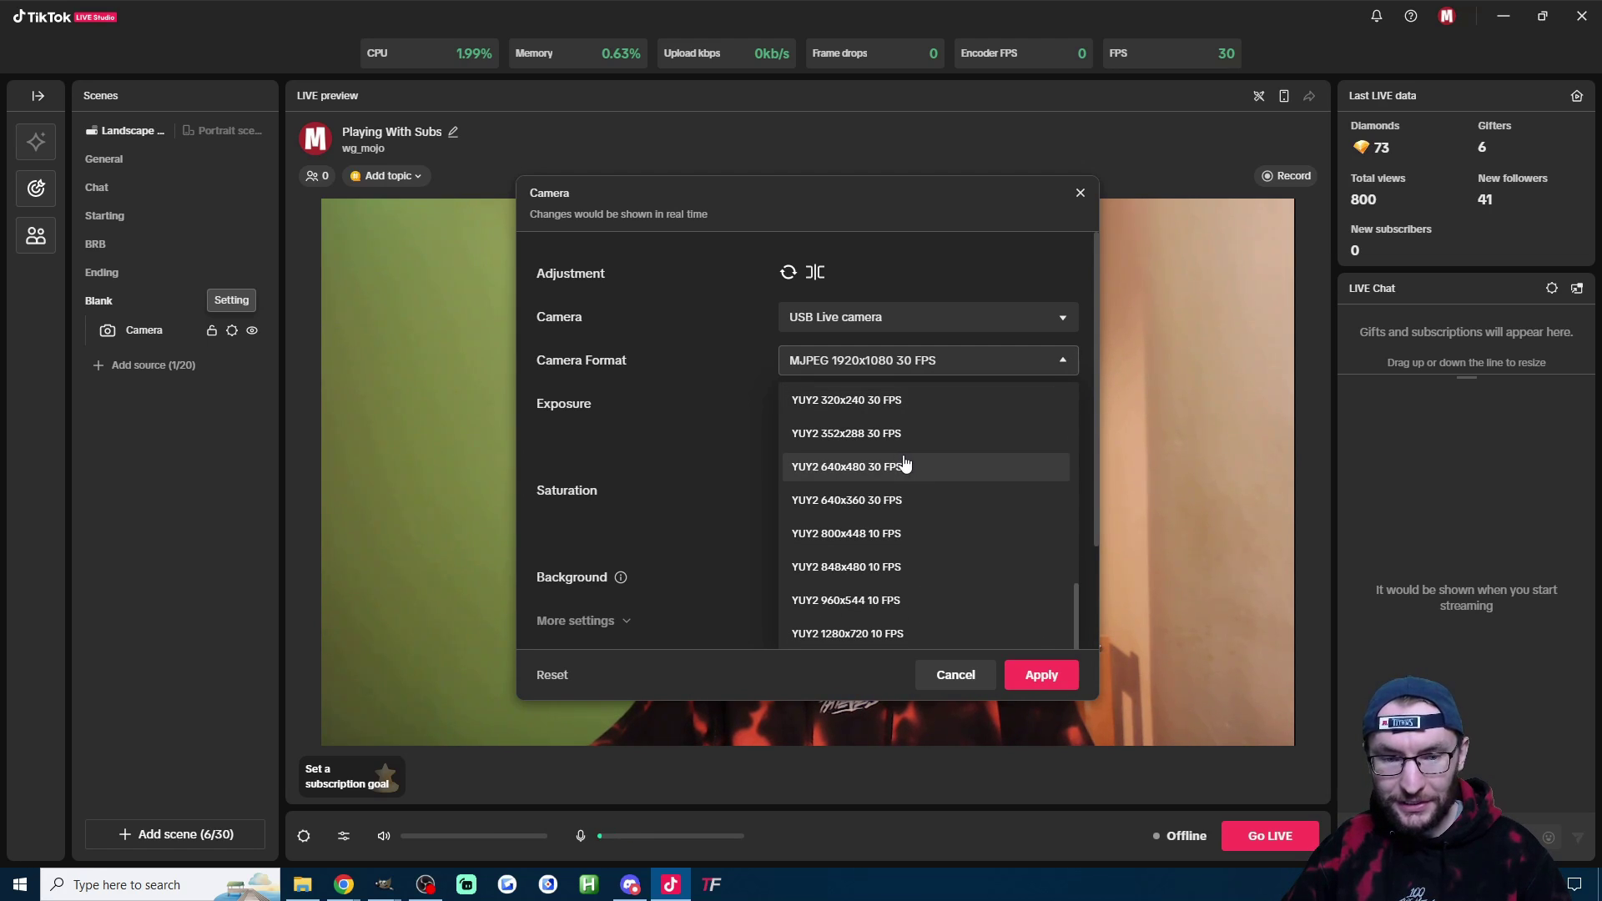
{"action": "scroll", "coordinate": [913, 483], "scroll_direction": "up", "scroll_amount": 5}
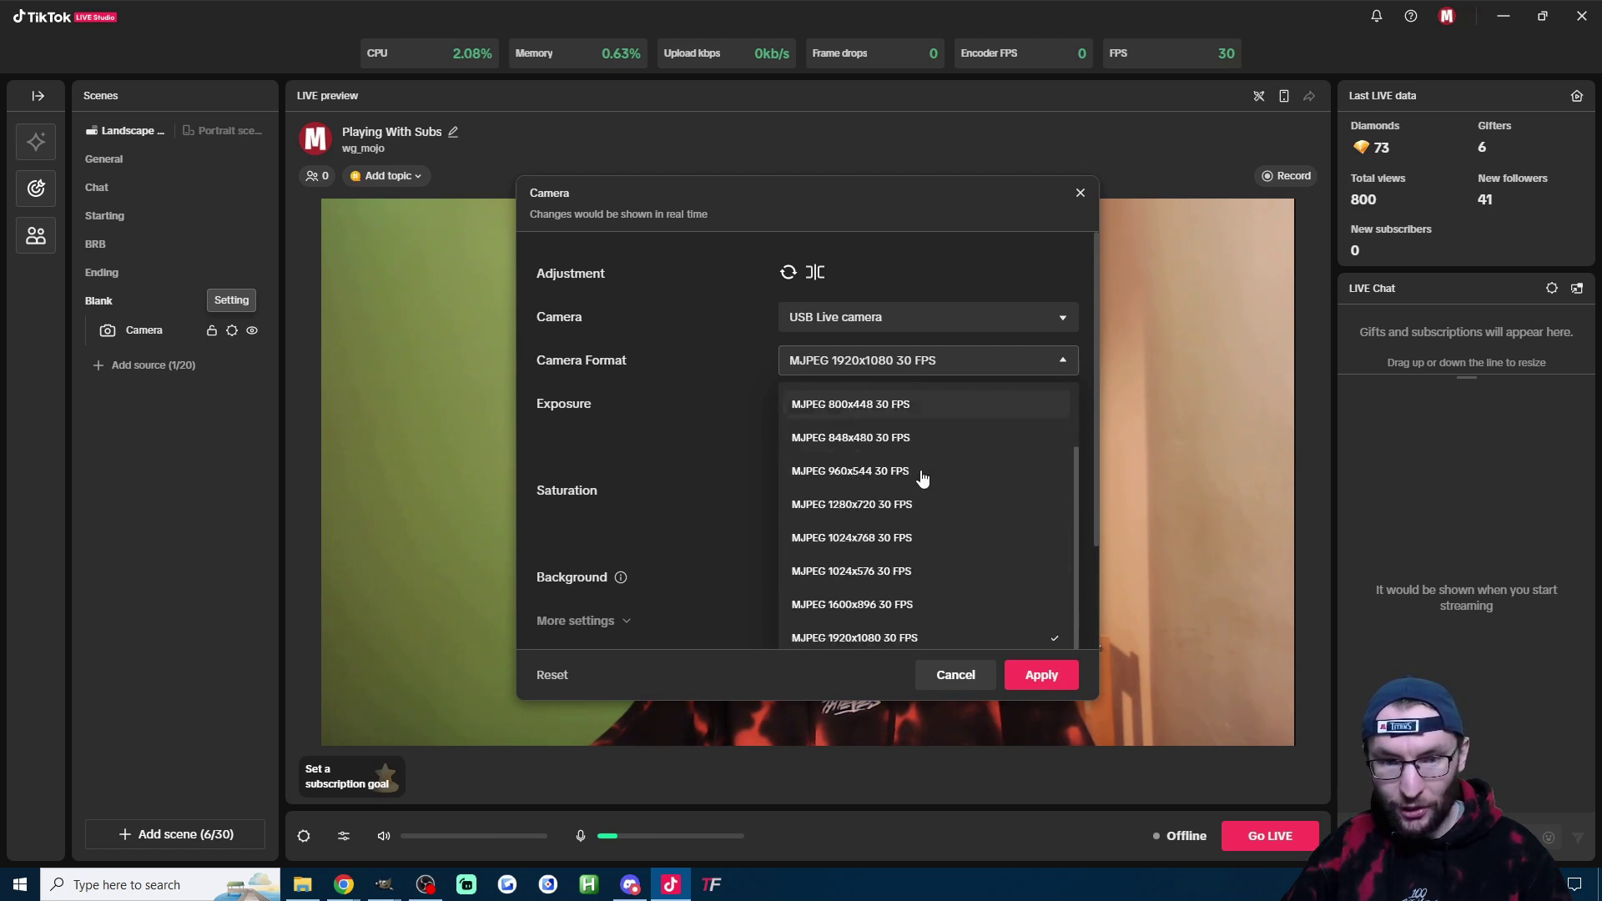
{"action": "scroll", "coordinate": [922, 477], "scroll_direction": "down", "scroll_amount": 5}
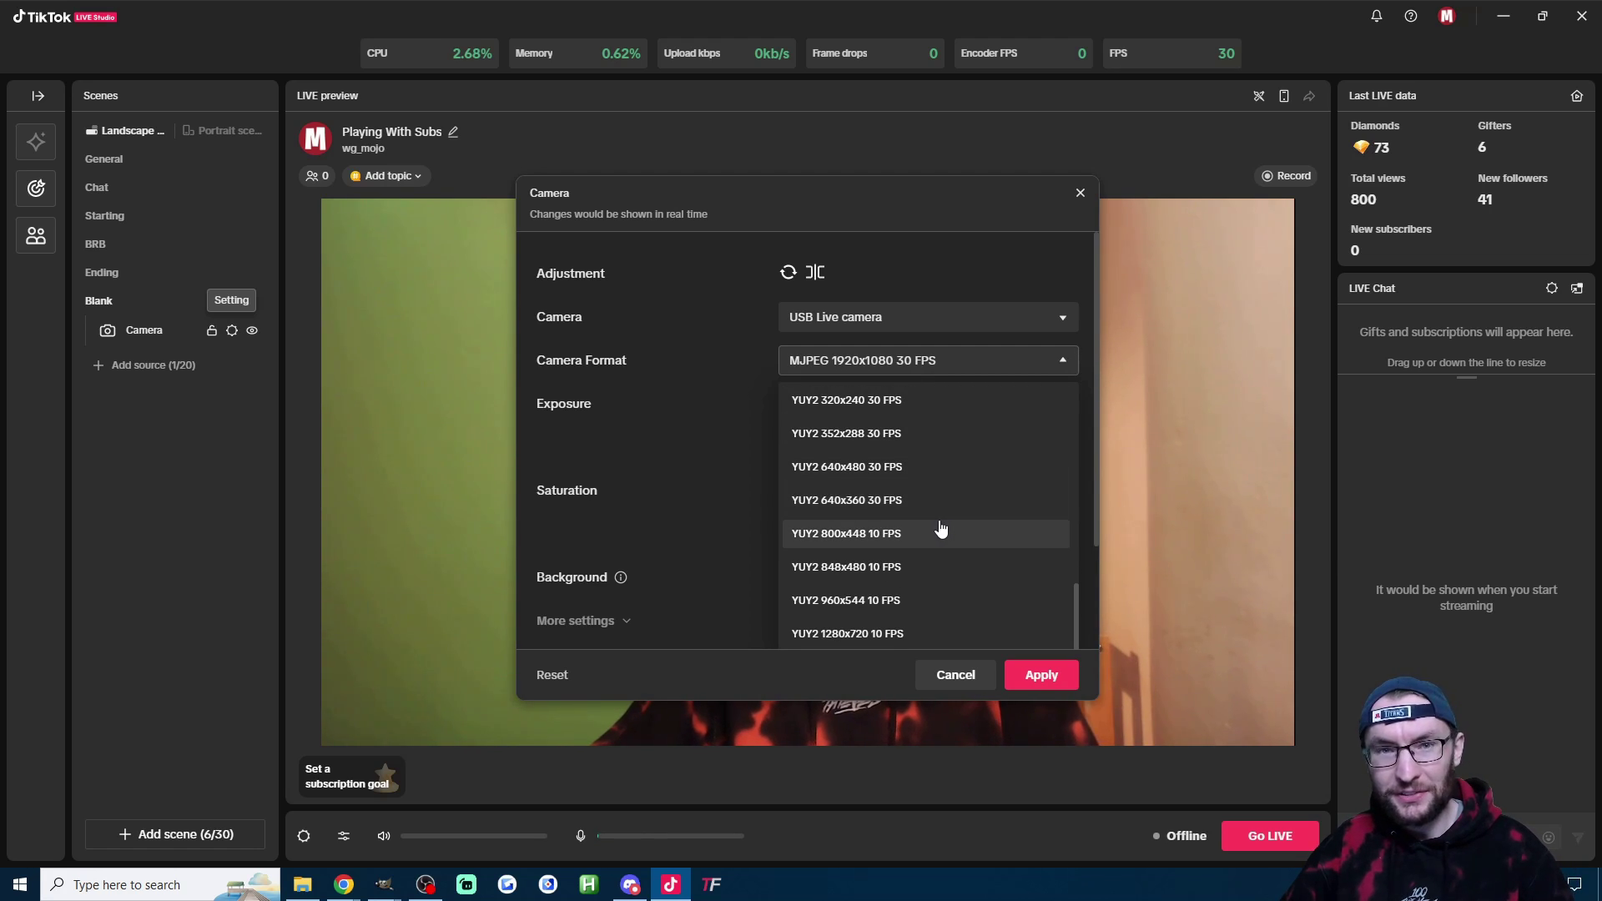
{"action": "scroll", "coordinate": [934, 526], "scroll_direction": "down", "scroll_amount": 2}
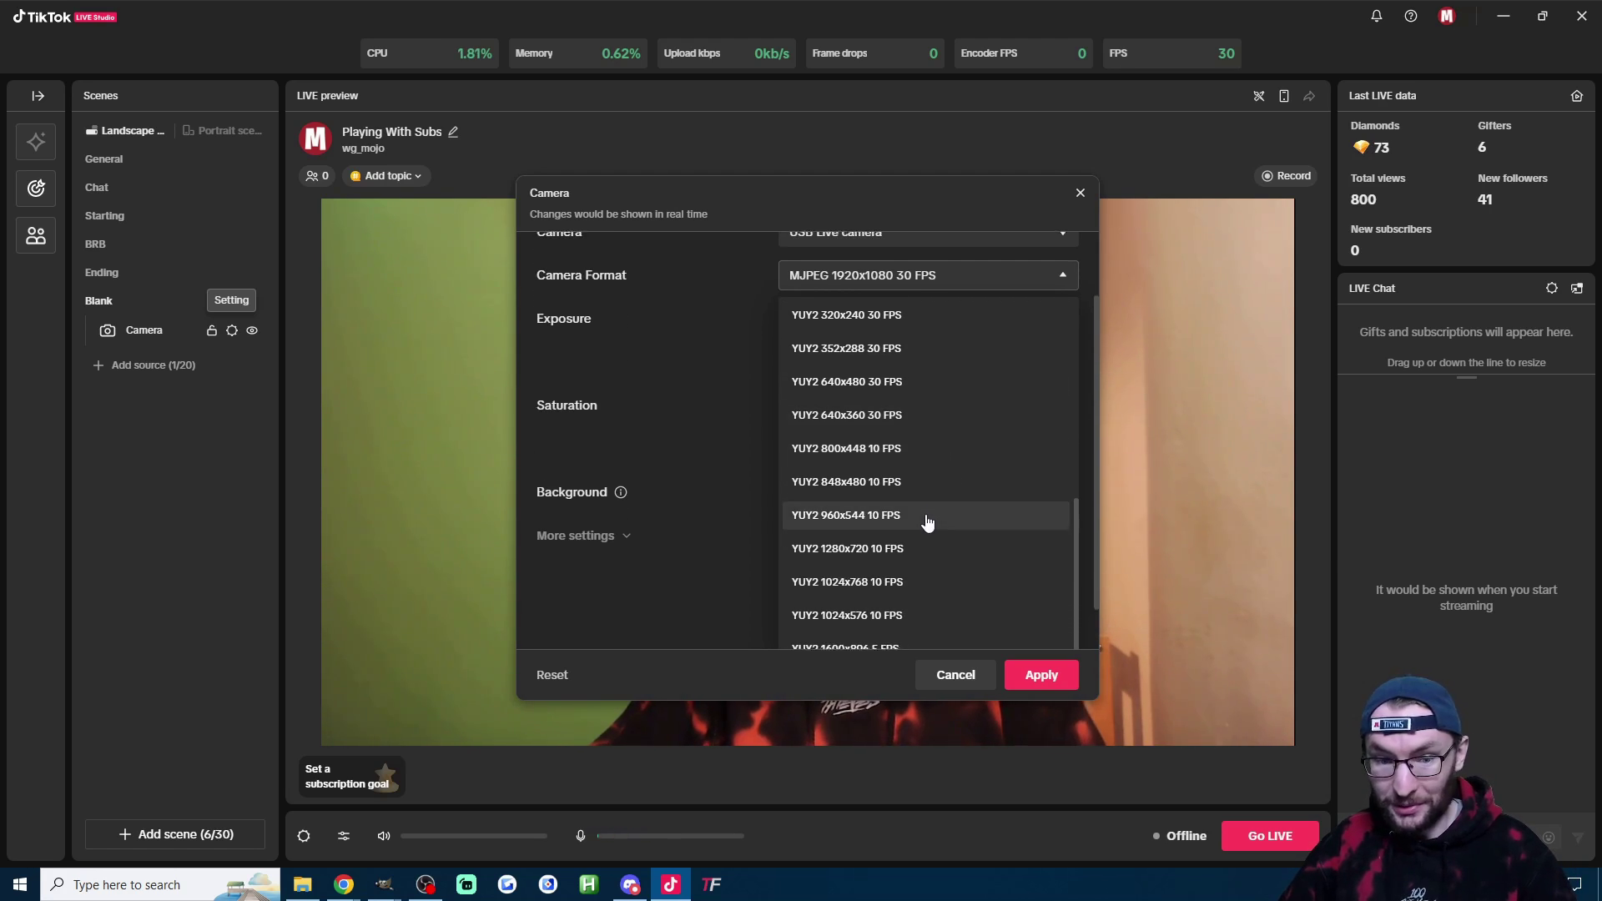
{"action": "scroll", "coordinate": [933, 511], "scroll_direction": "up", "scroll_amount": 2}
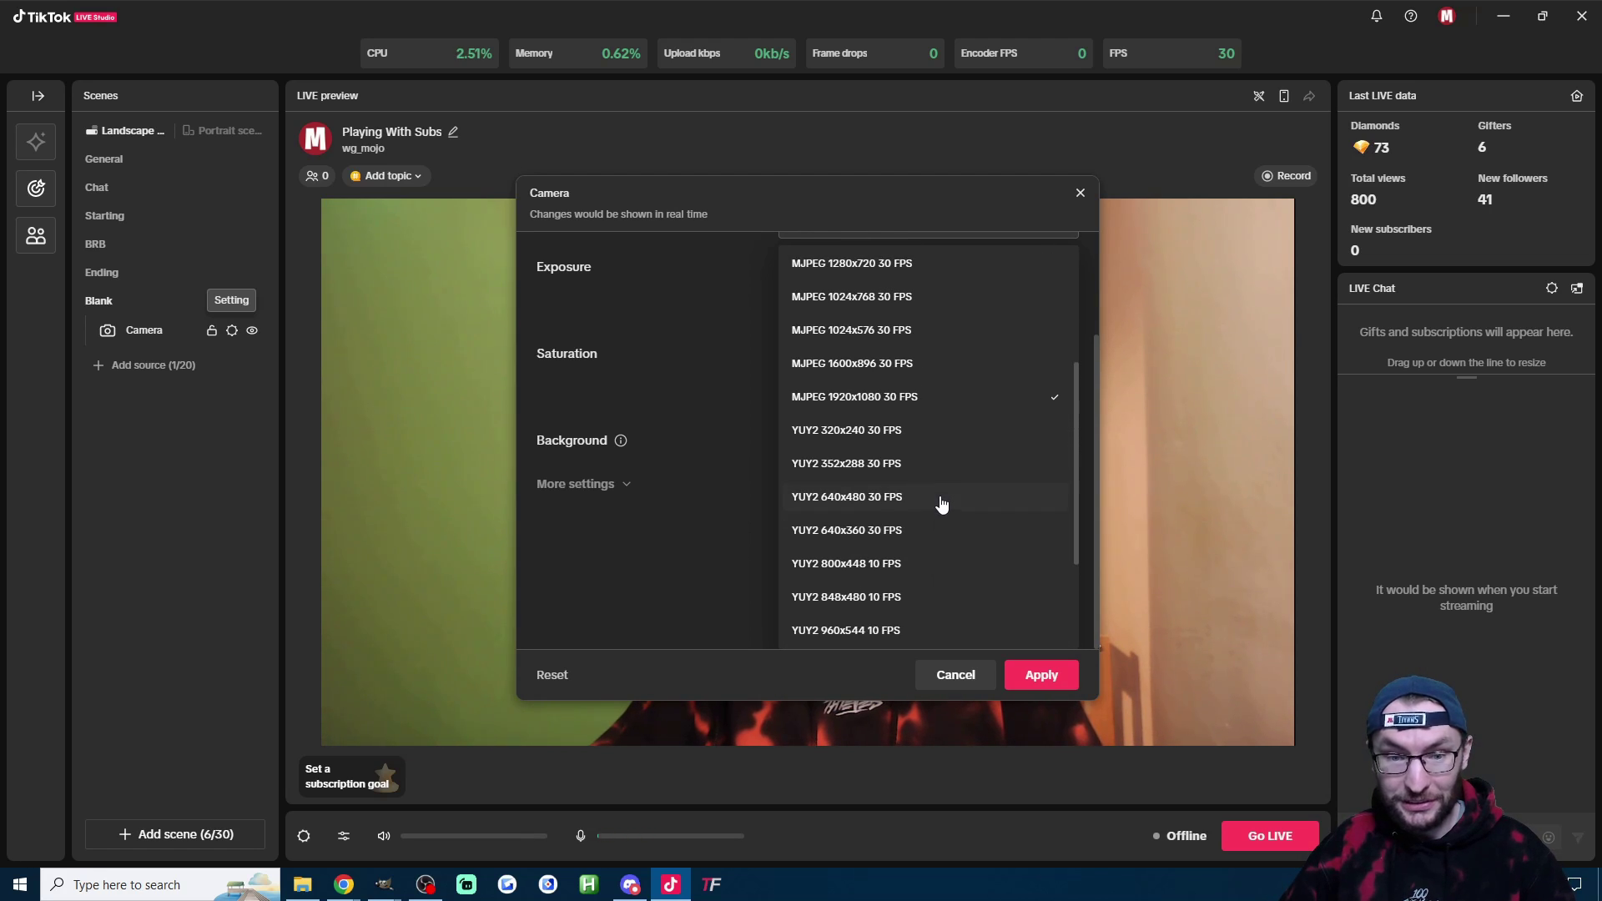
{"action": "scroll", "coordinate": [943, 503], "scroll_direction": "down", "scroll_amount": 4}
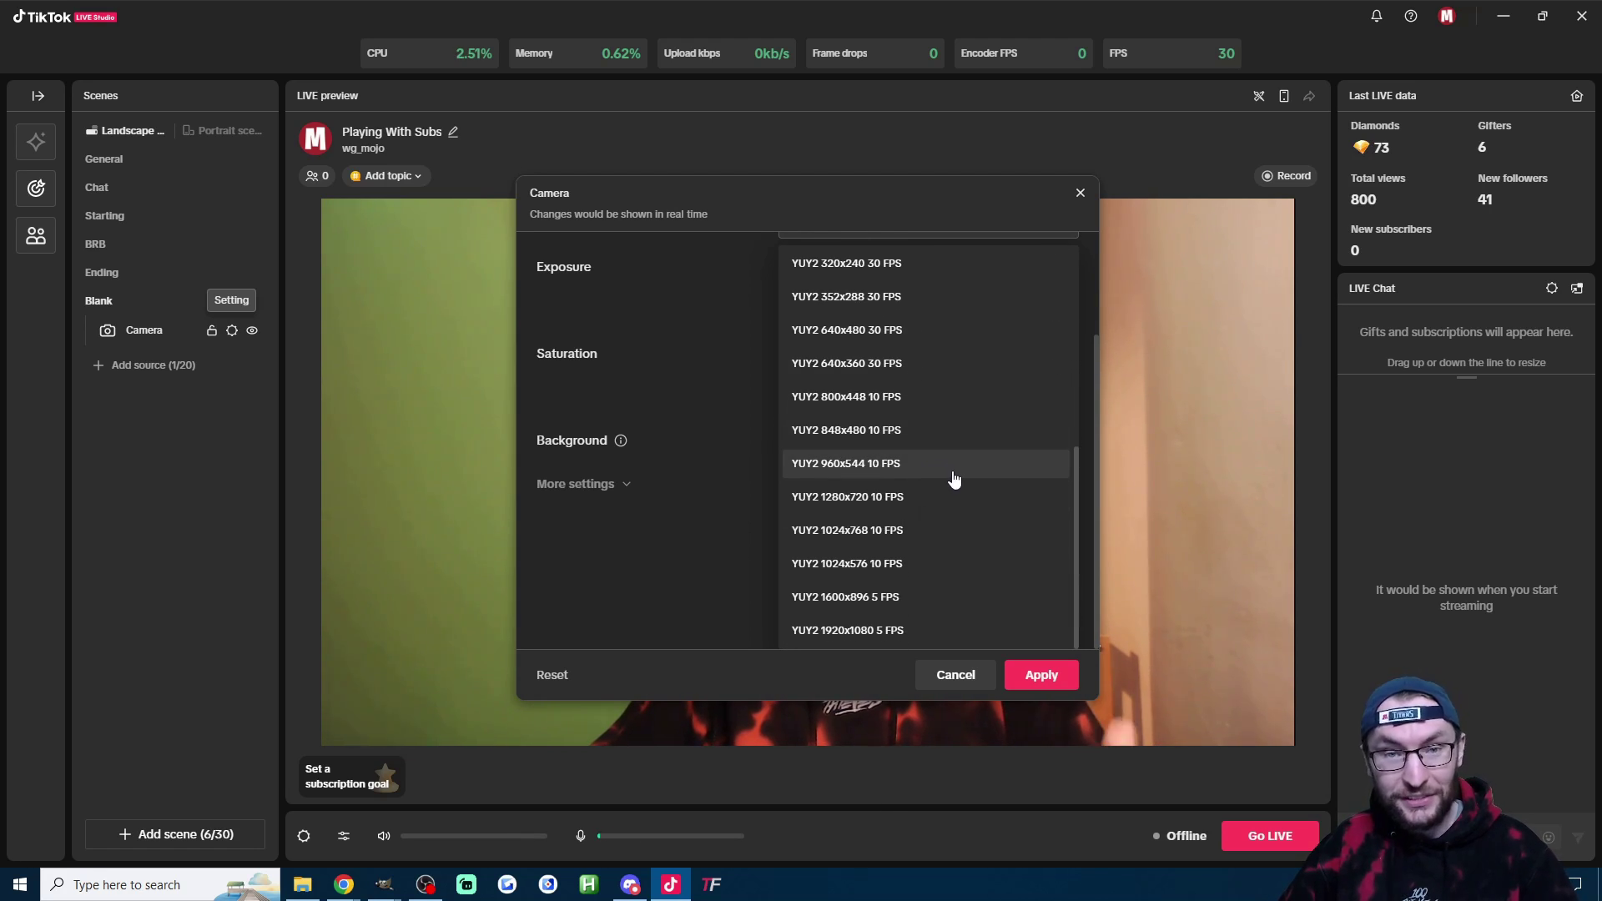
Step: Choose YUY2 848x480 10 FPS, set Contrast, Sharpness and Hue to Auto, and apply
{"action": "left_click", "coordinate": [951, 474]}
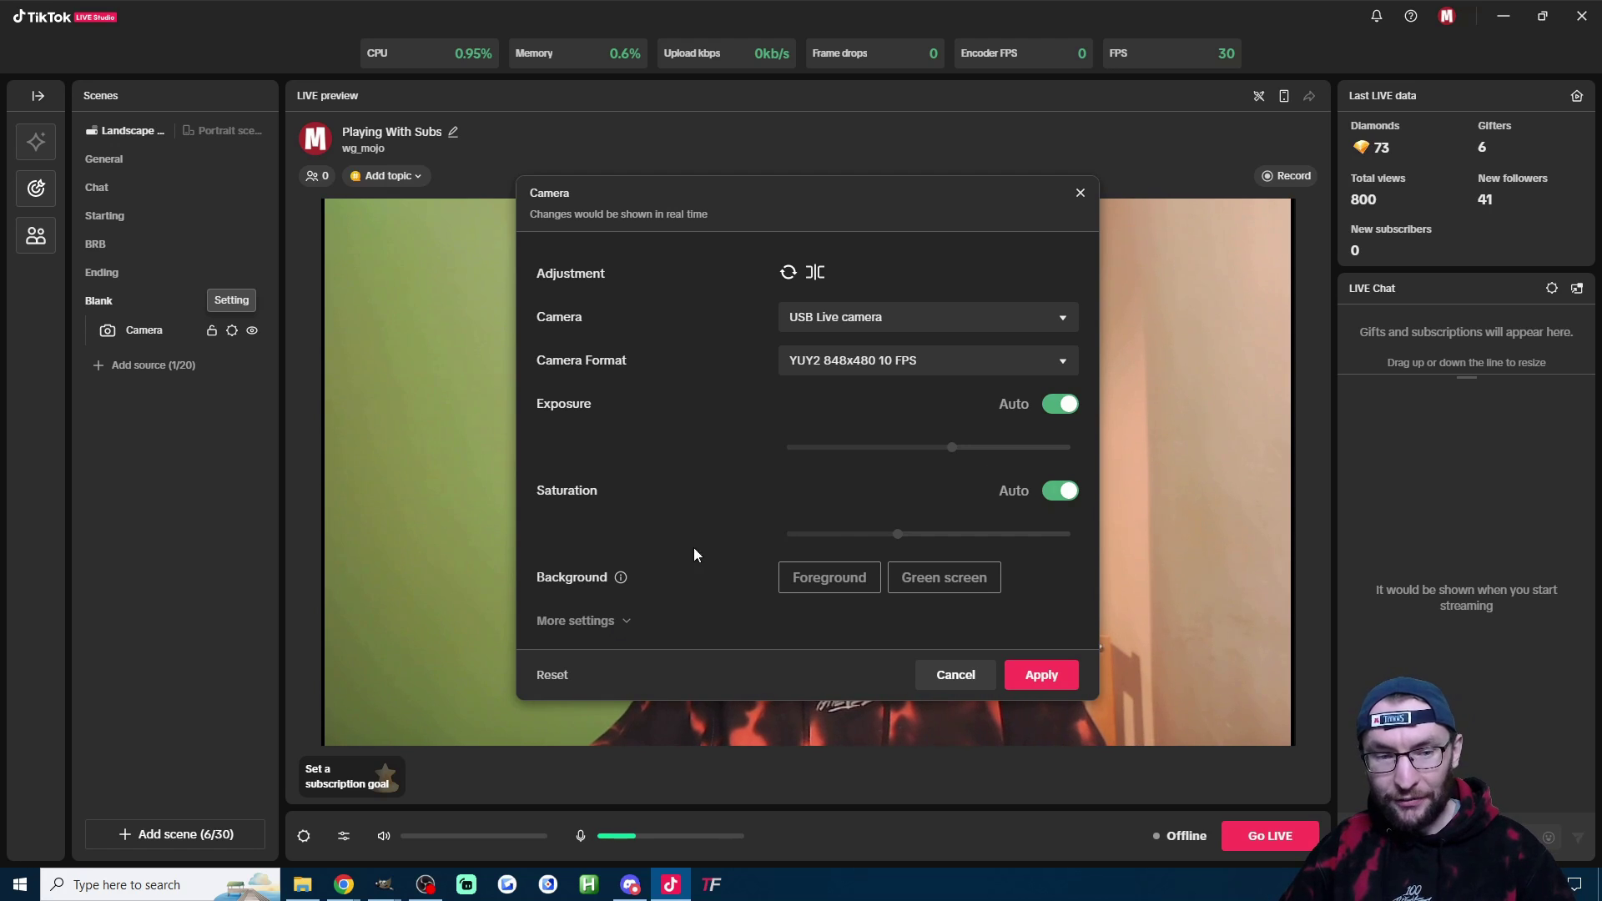
{"action": "left_click", "coordinate": [608, 626]}
{"action": "scroll", "coordinate": [1080, 401], "scroll_direction": "down", "scroll_amount": 3}
{"action": "left_click", "coordinate": [1056, 363]}
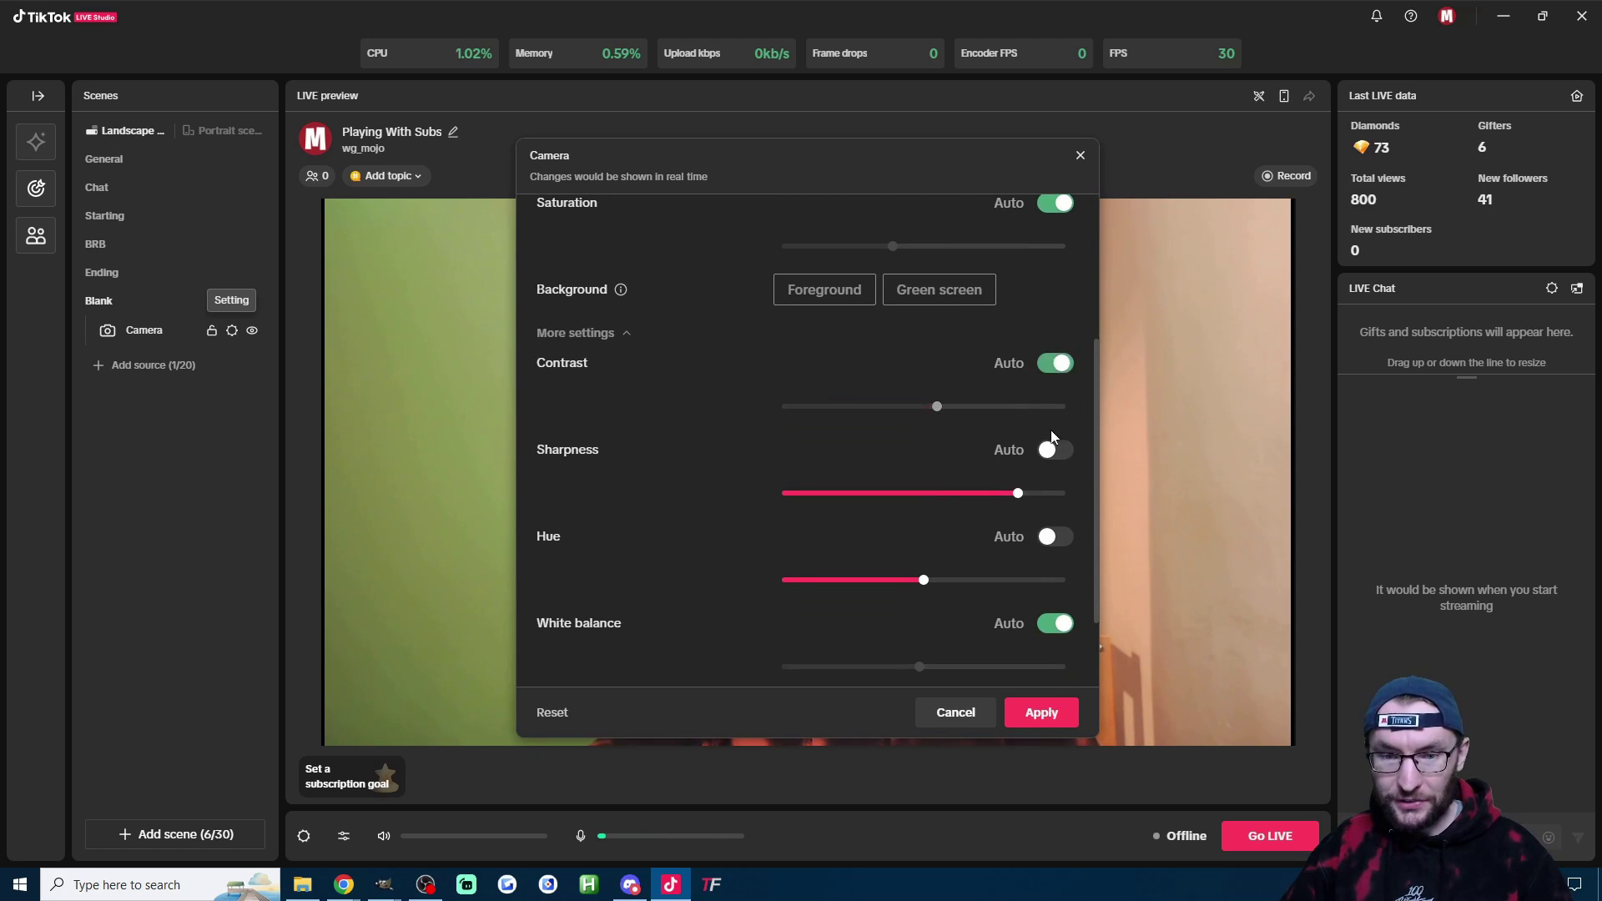
{"action": "left_click", "coordinate": [1056, 449]}
{"action": "left_click", "coordinate": [1055, 536]}
{"action": "scroll", "coordinate": [921, 479], "scroll_direction": "up", "scroll_amount": 3}
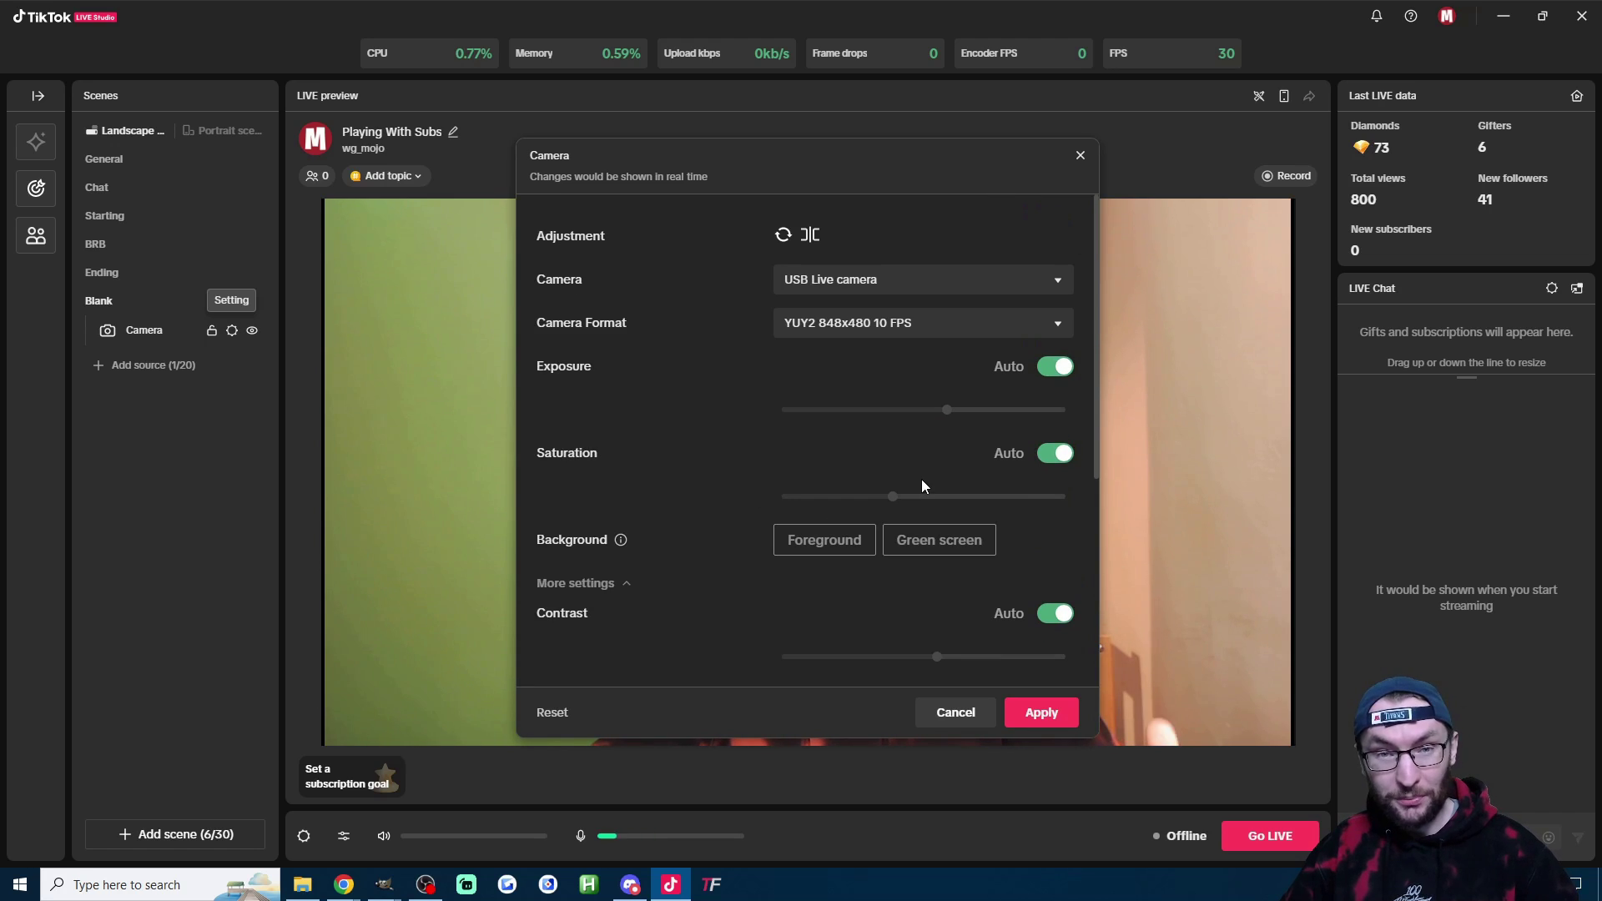
{"action": "scroll", "coordinate": [904, 455], "scroll_direction": "down", "scroll_amount": 4}
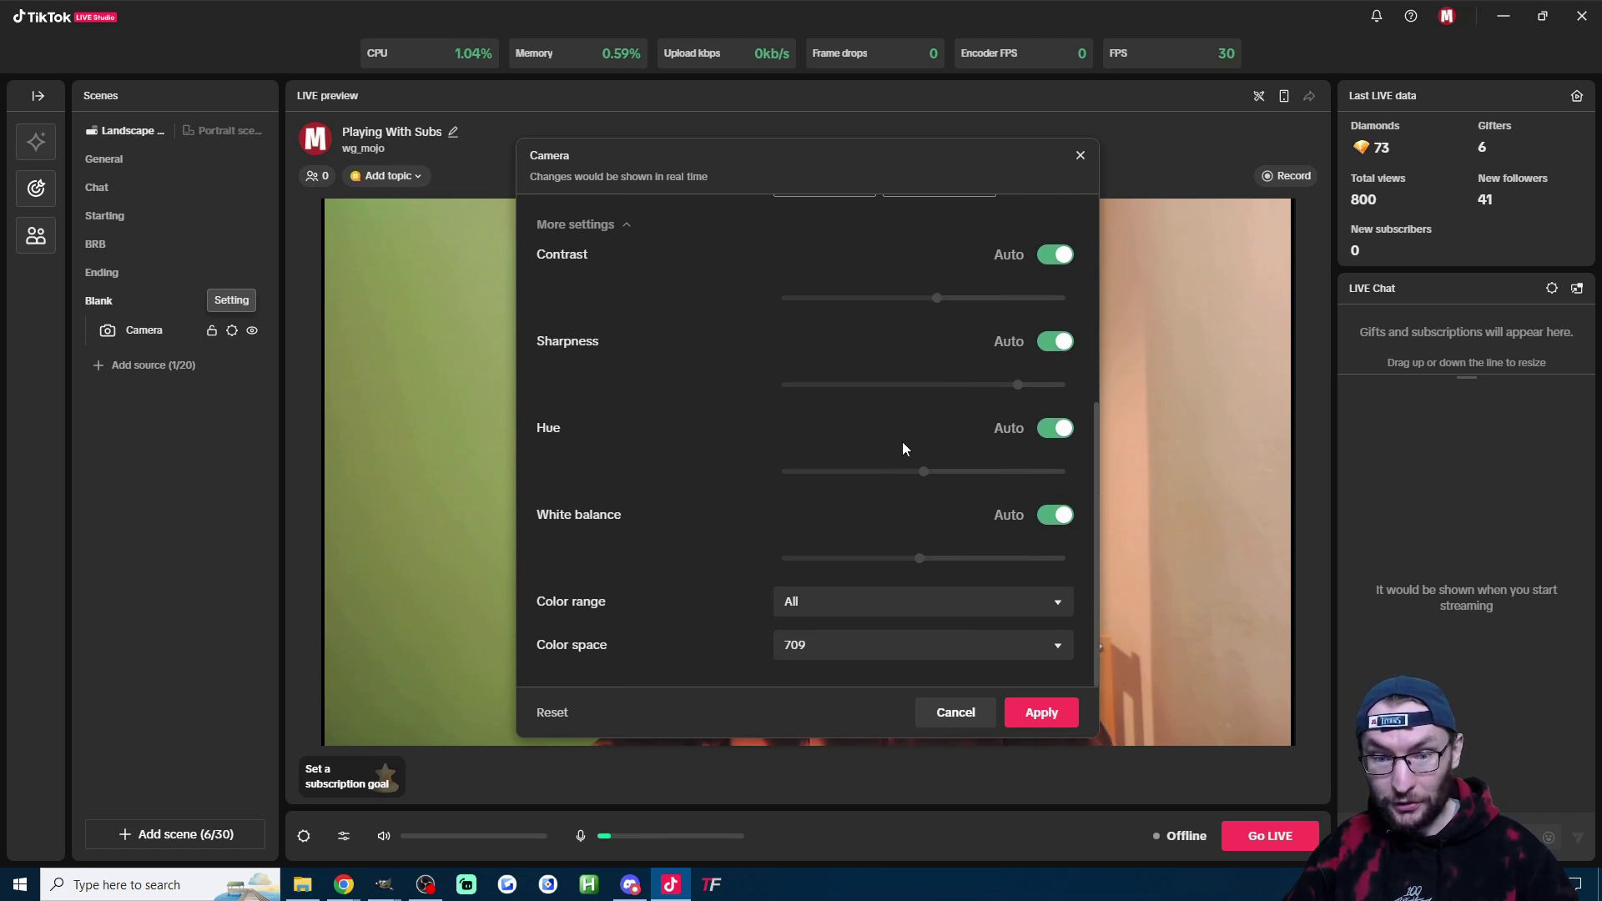
{"action": "left_click", "coordinate": [1060, 715]}
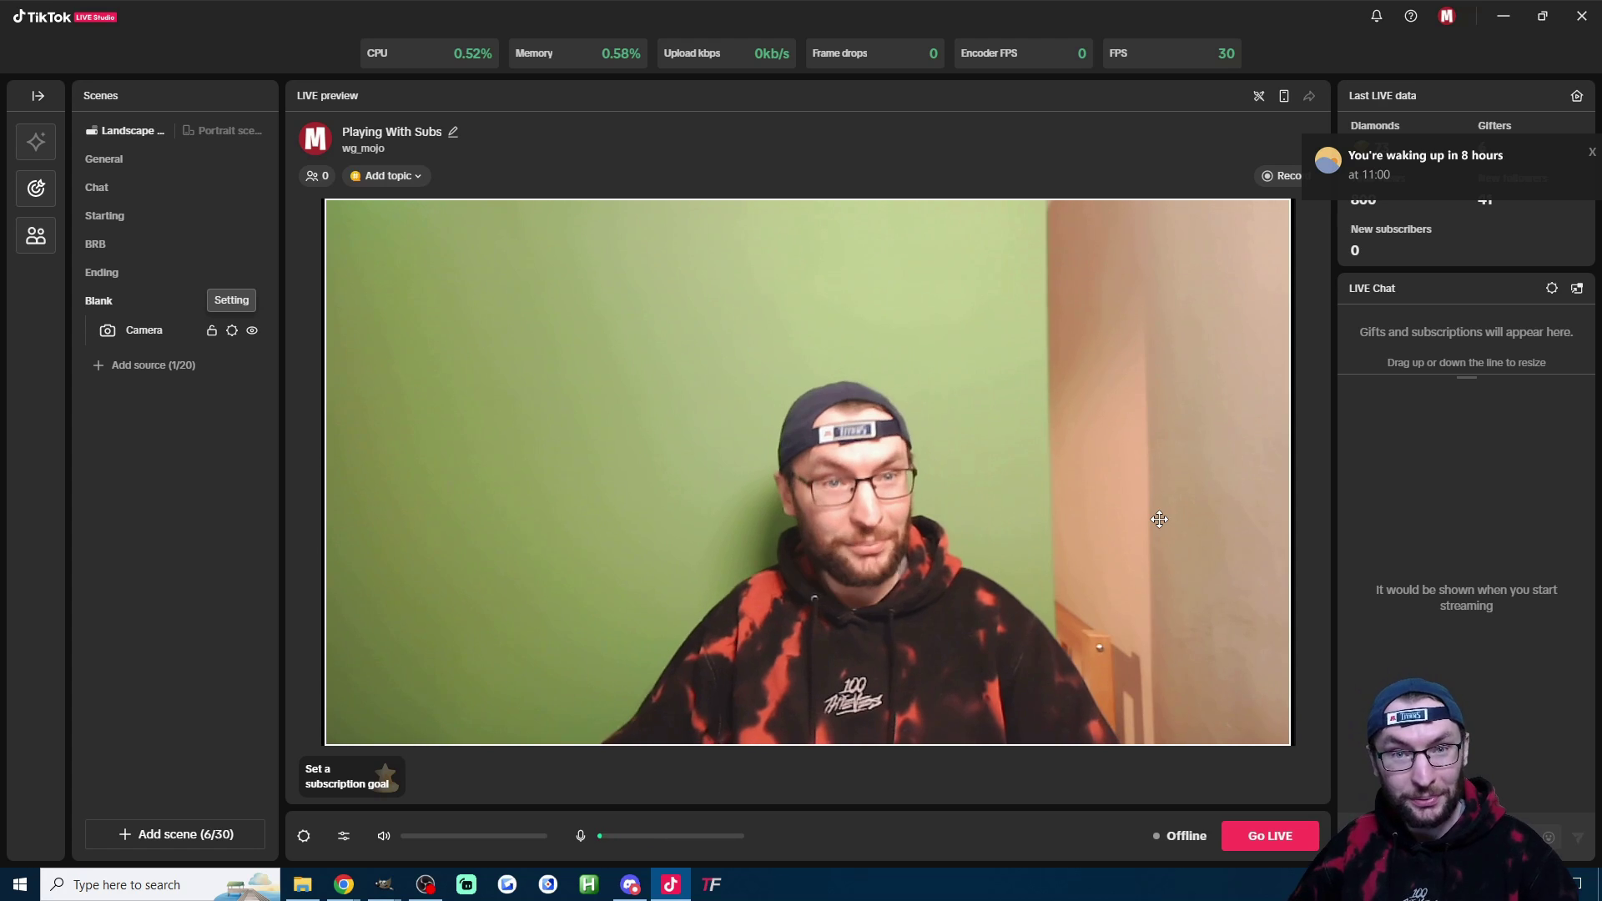
Step: Delete the existing Camera source from the Blank scene
{"action": "left_click", "coordinate": [147, 331]}
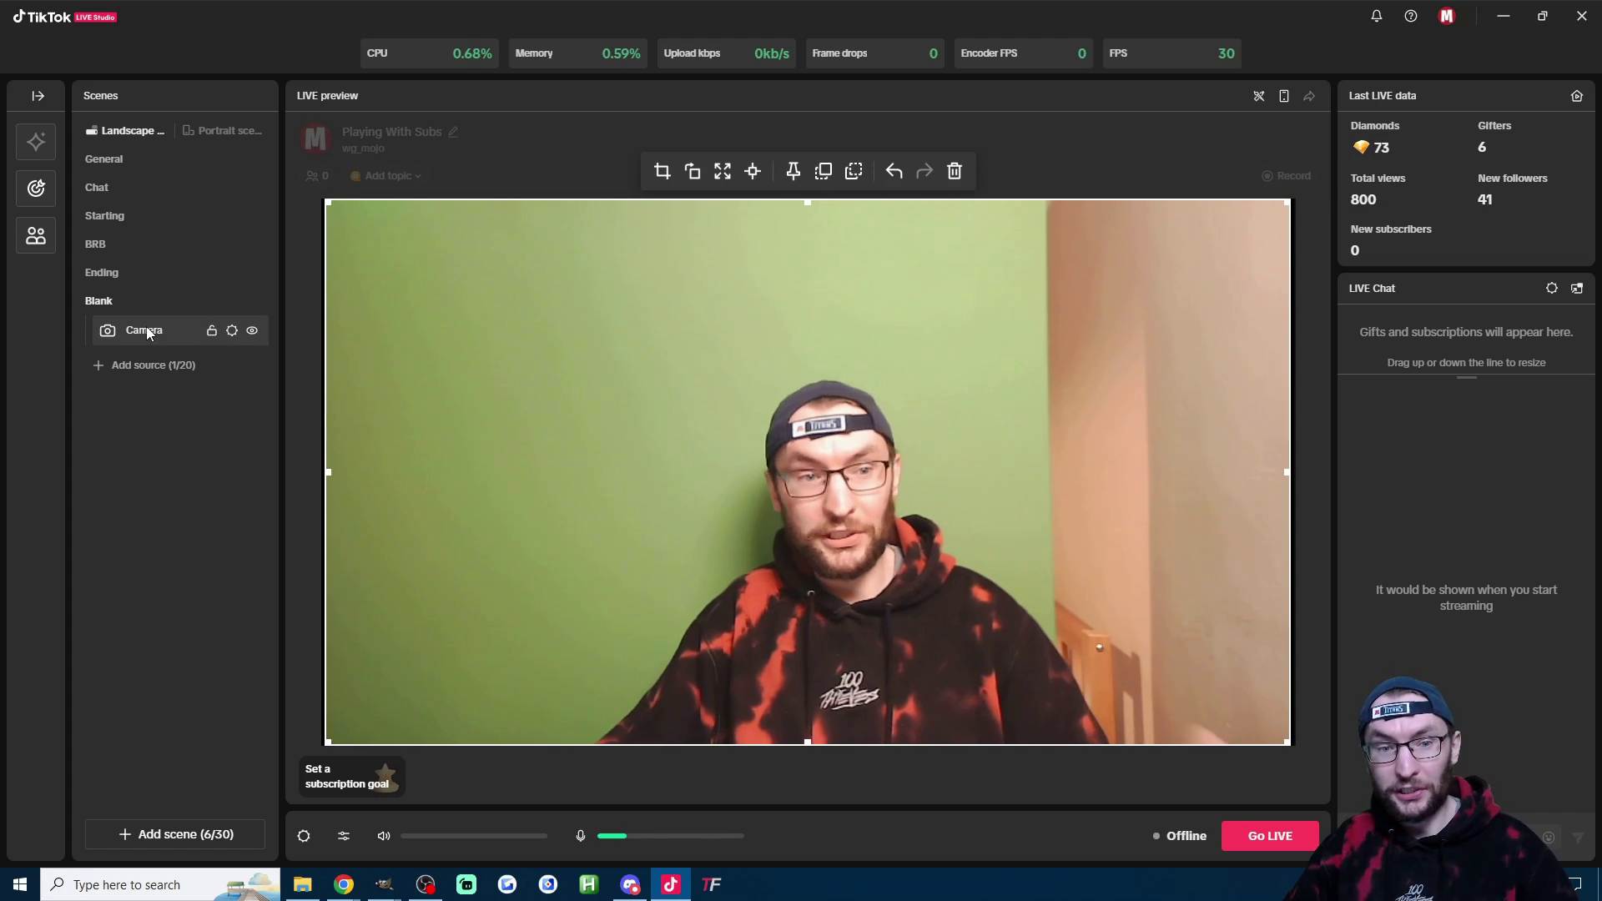
{"action": "right_click", "coordinate": [147, 328]}
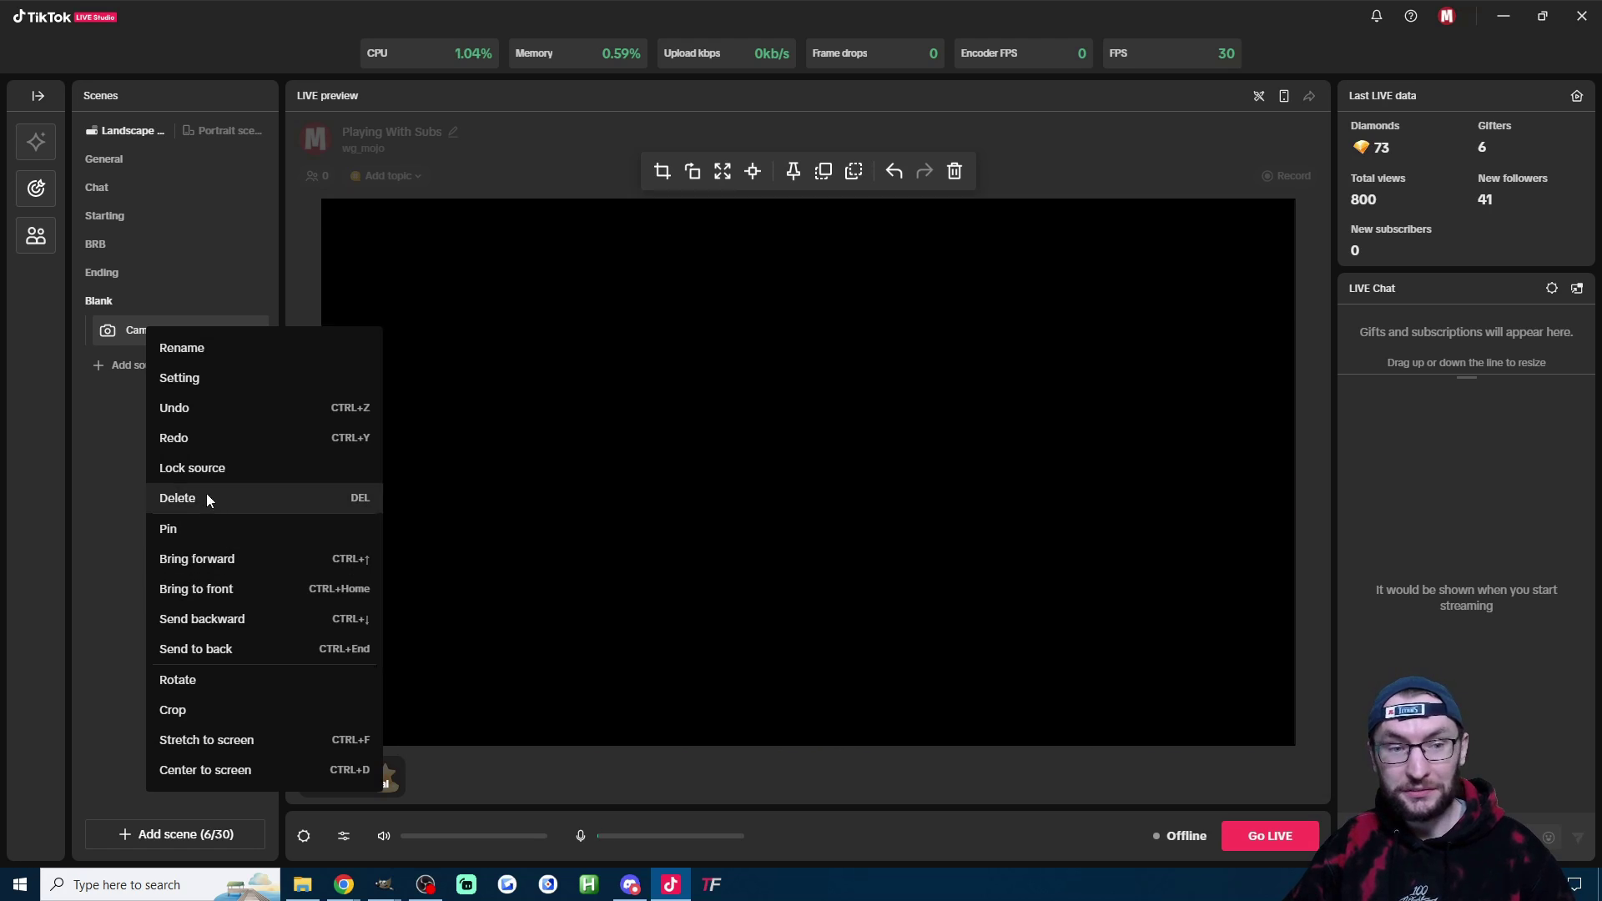
{"action": "left_click", "coordinate": [207, 498]}
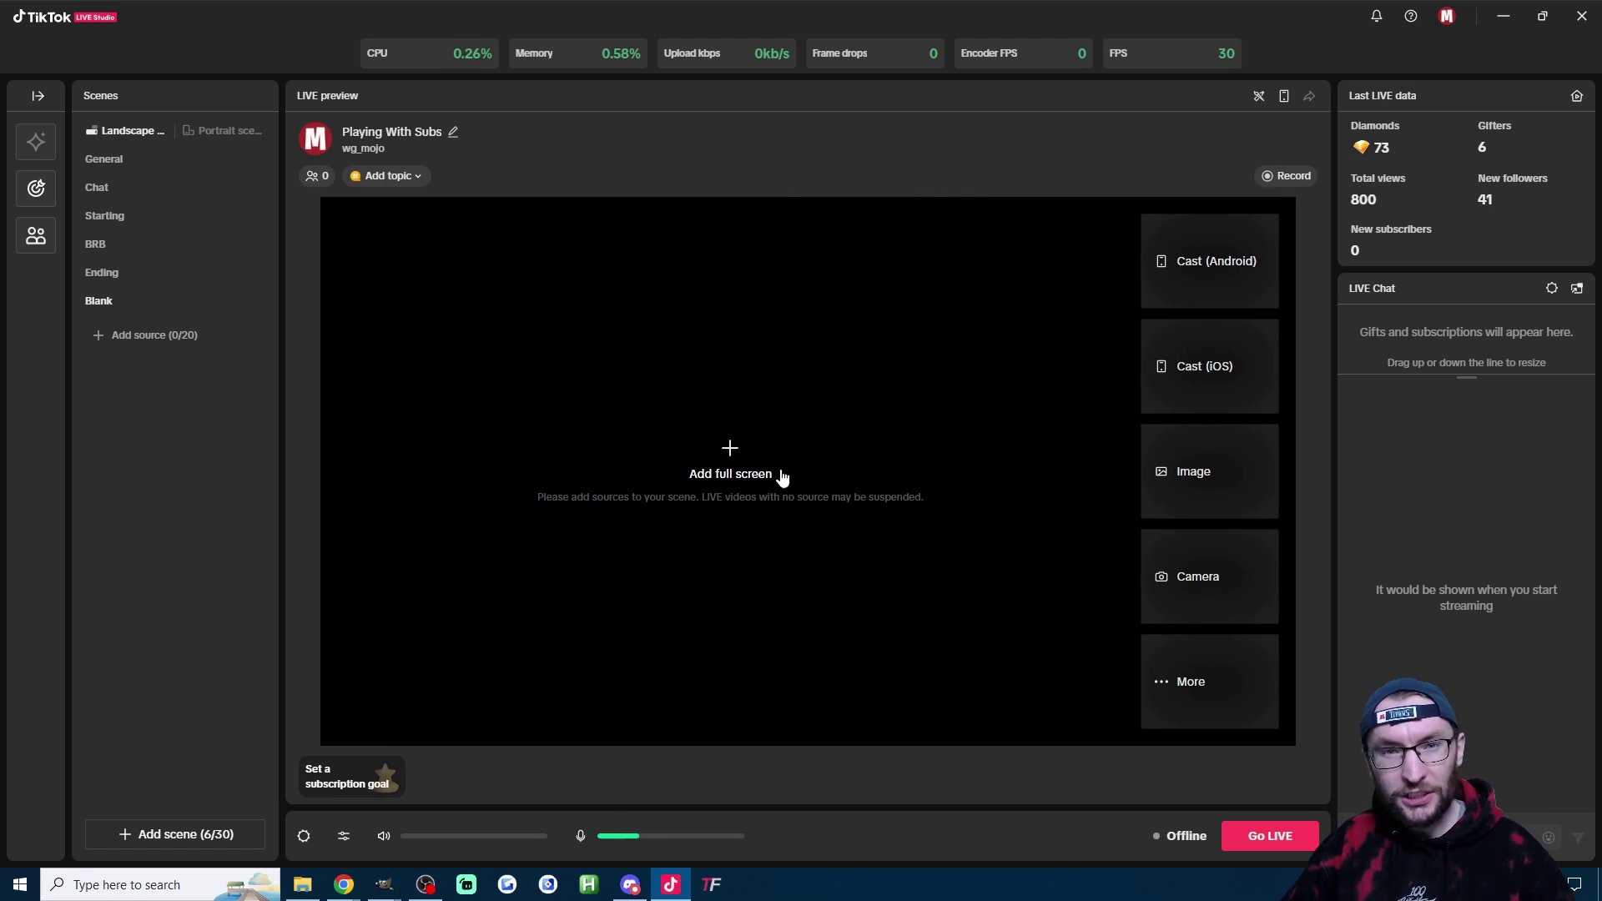
Step: Add the USB Live camera as a capture card at MJPEG 1920x1080 30 FPS, stretched to fill the preview
{"action": "left_click", "coordinate": [145, 339]}
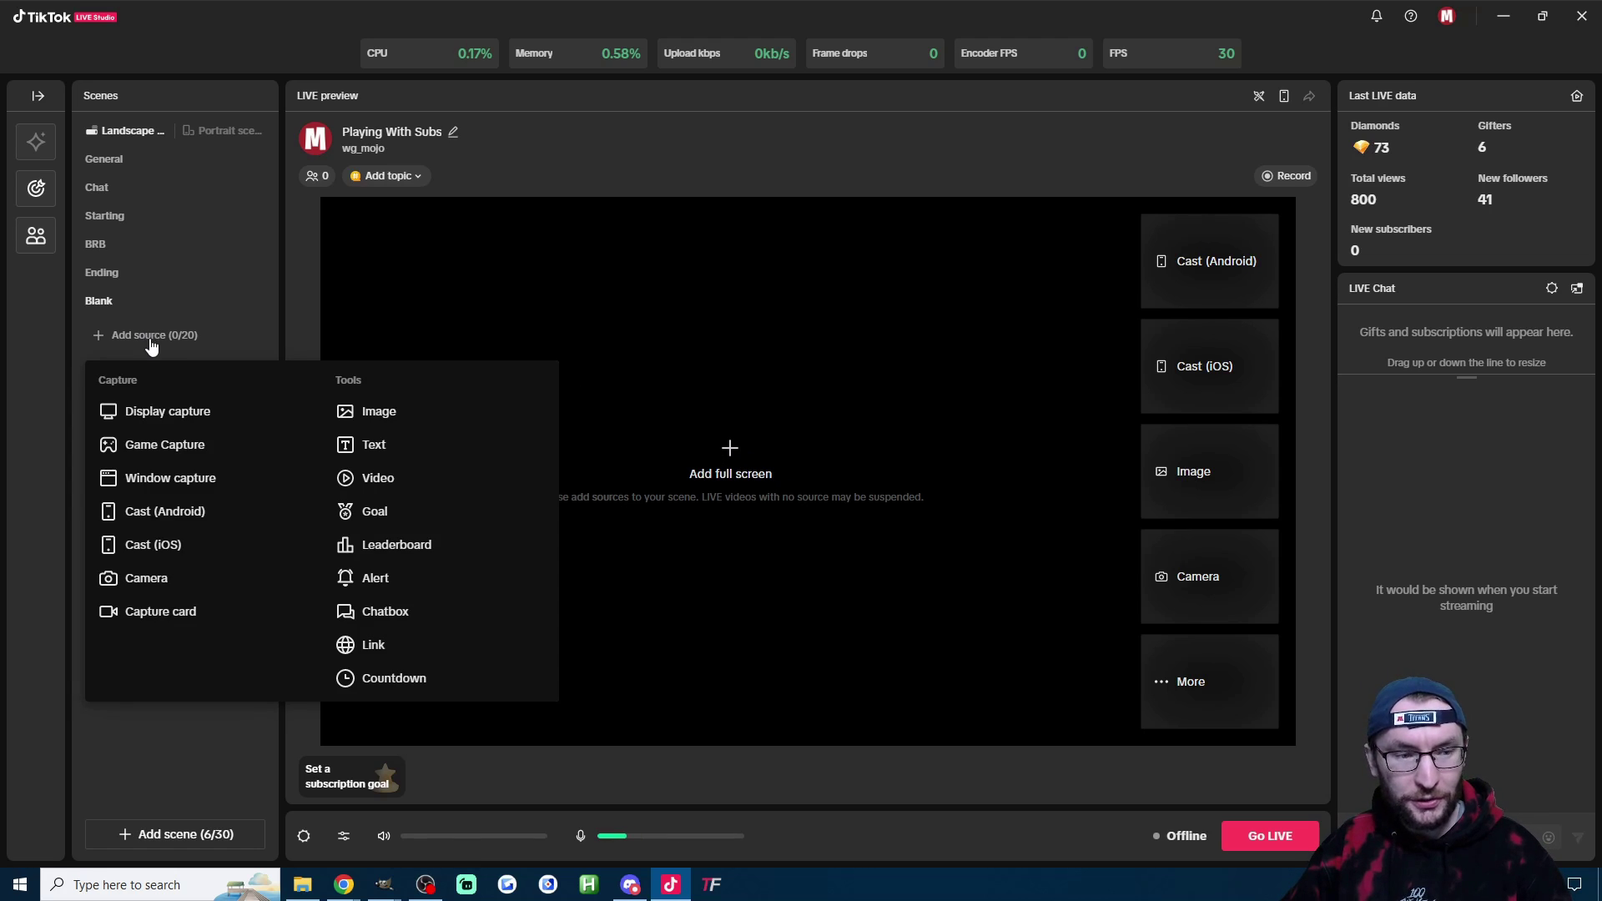
{"action": "left_click", "coordinate": [162, 615]}
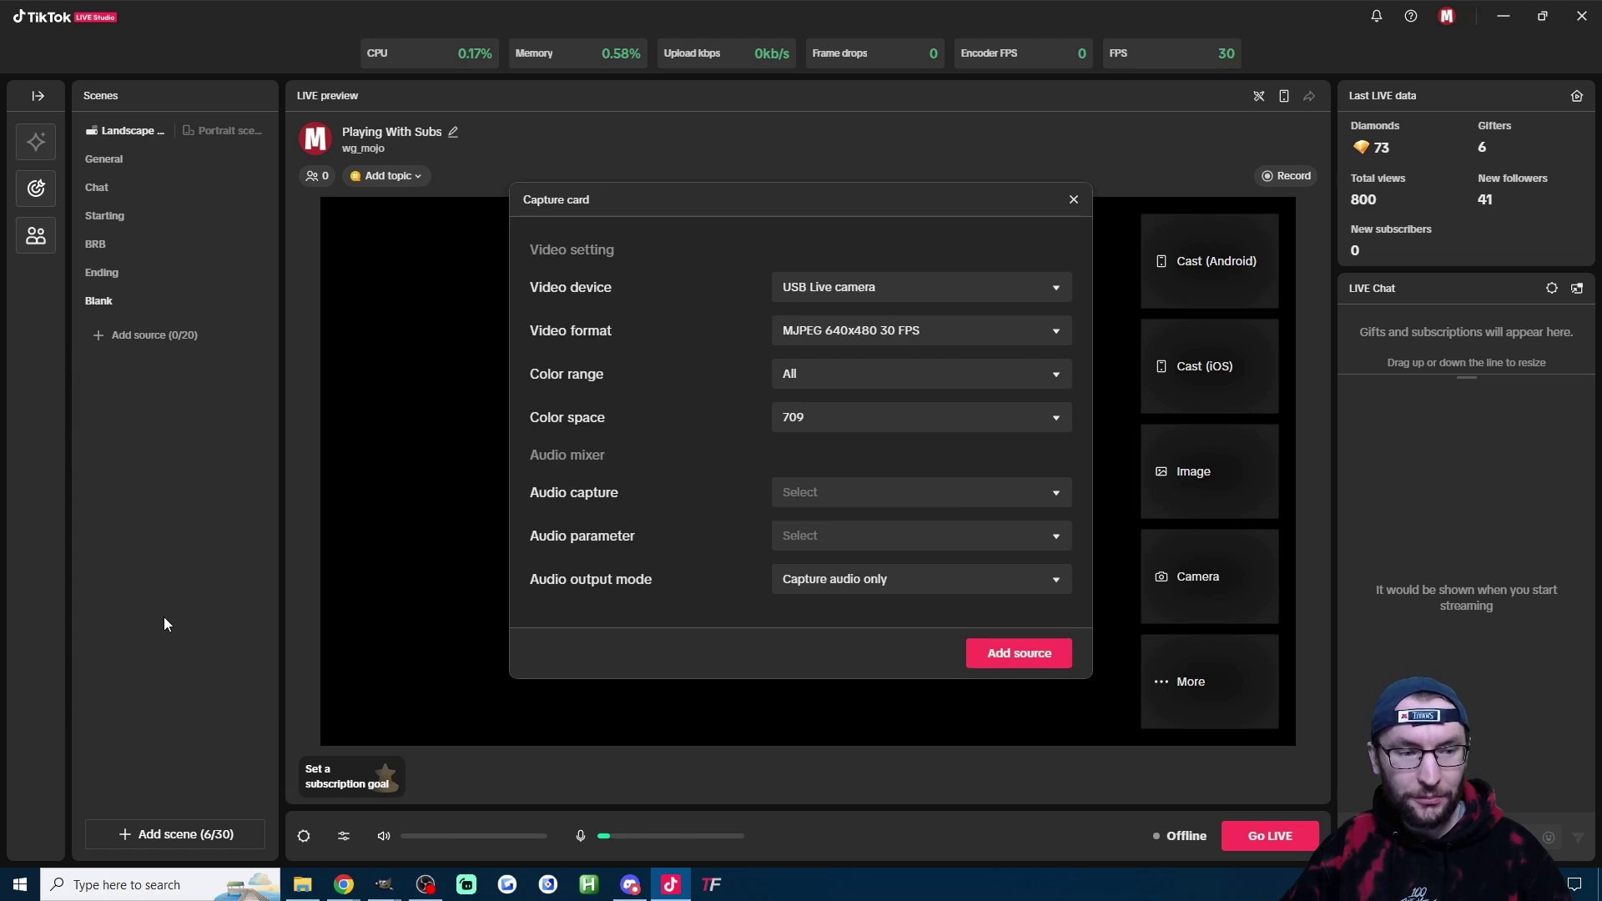
{"action": "left_click", "coordinate": [894, 330]}
{"action": "left_click", "coordinate": [890, 231]}
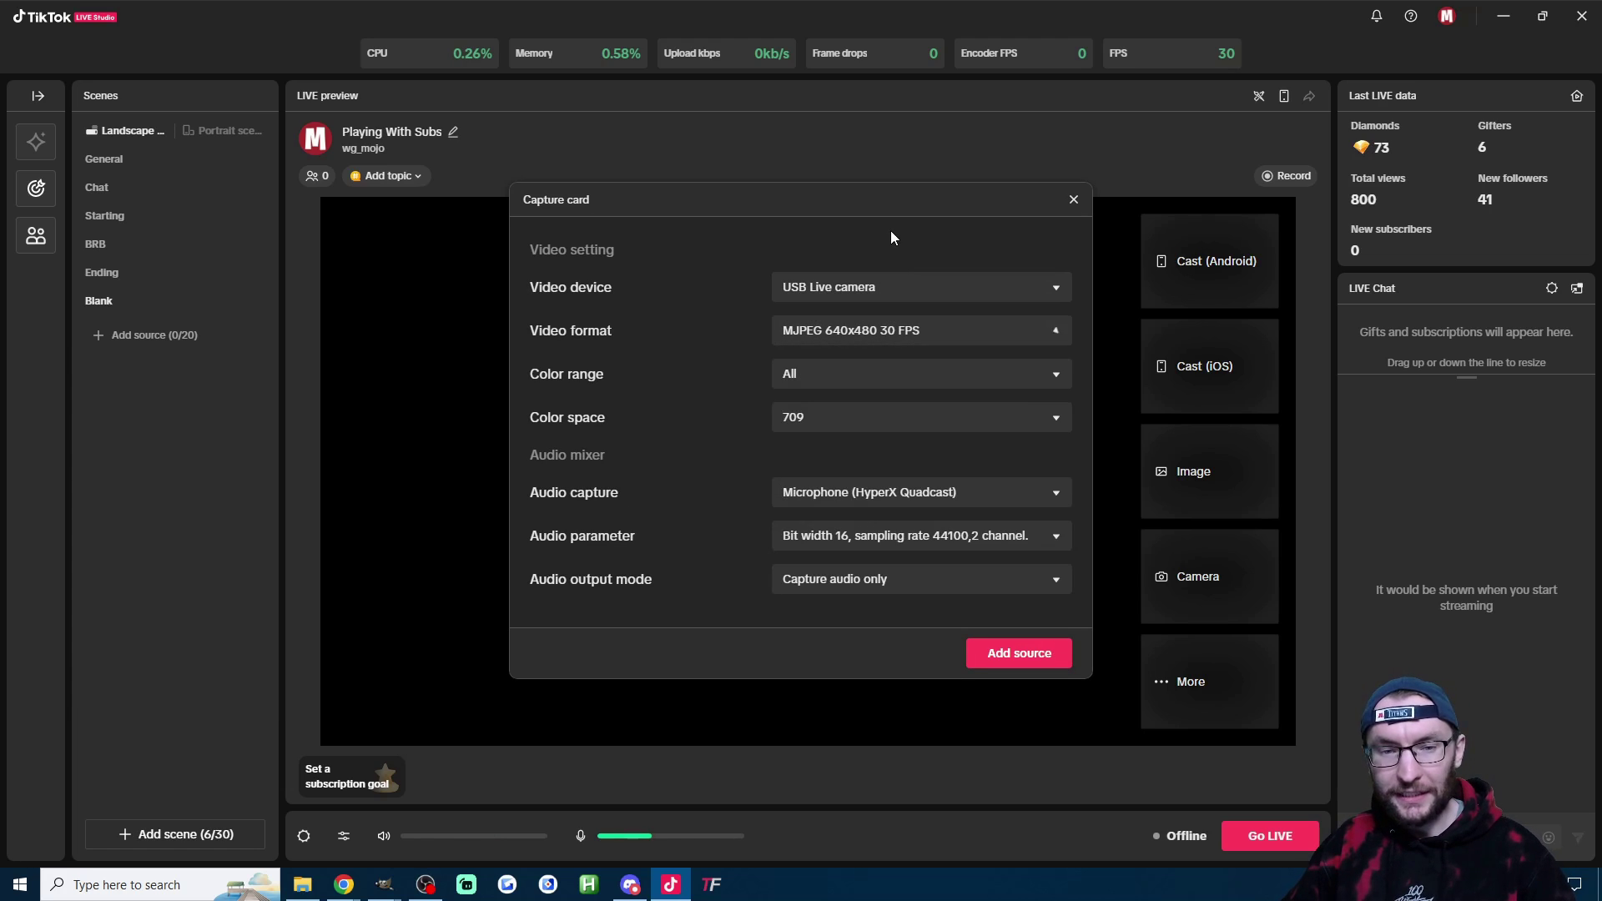
{"action": "left_click", "coordinate": [851, 290]}
{"action": "left_click", "coordinate": [801, 326]}
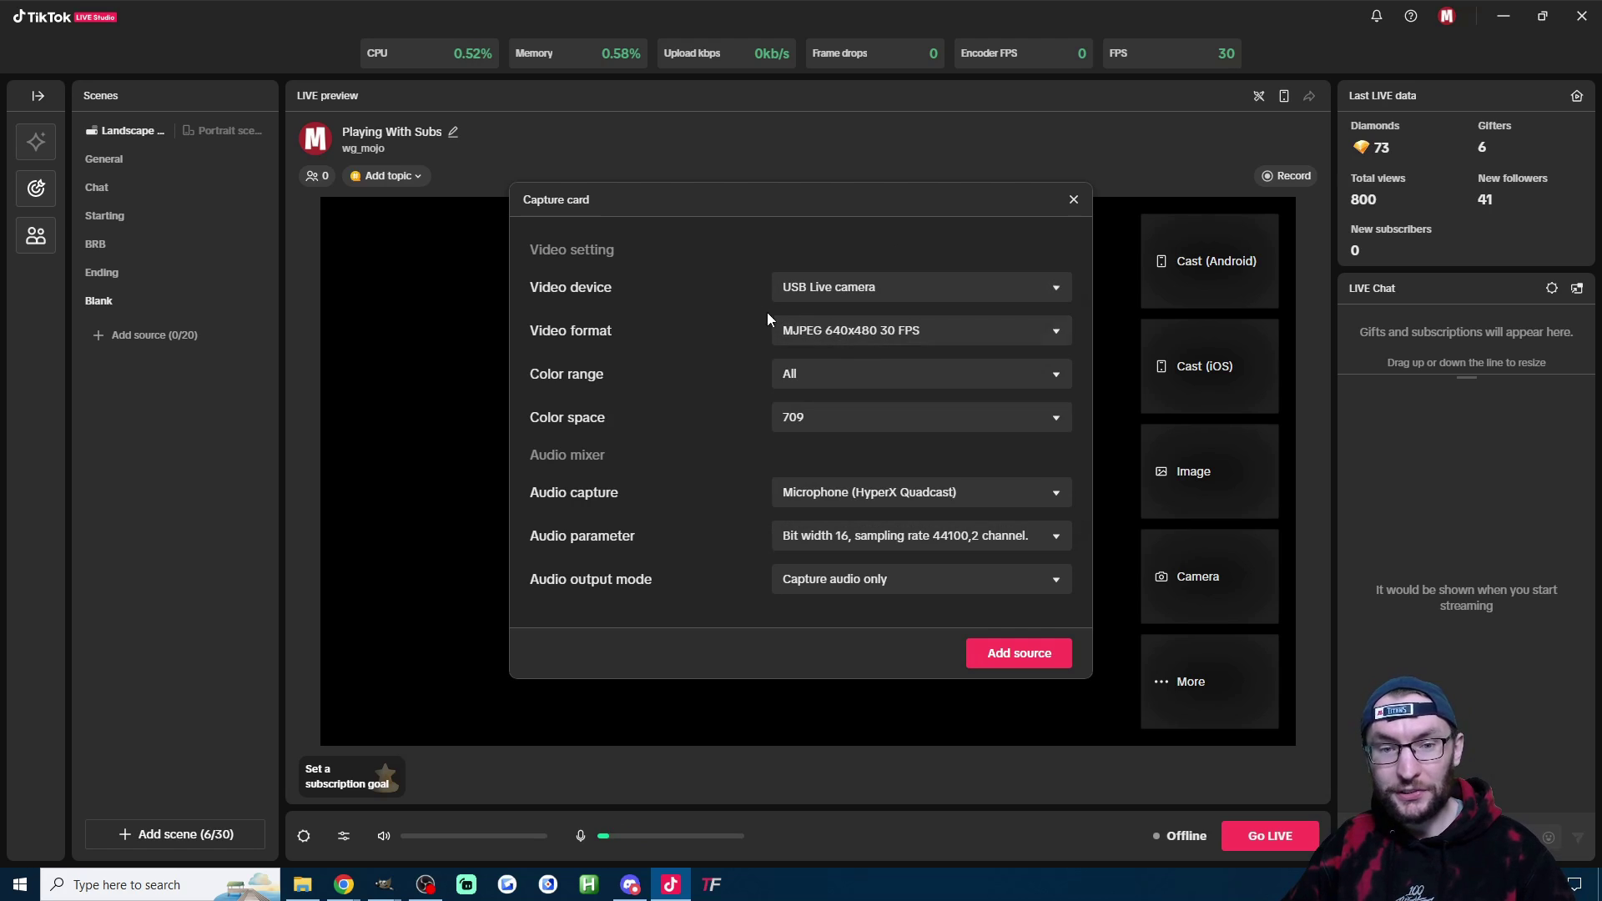
{"action": "left_click", "coordinate": [839, 334]}
{"action": "scroll", "coordinate": [919, 480], "scroll_direction": "down", "scroll_amount": 5}
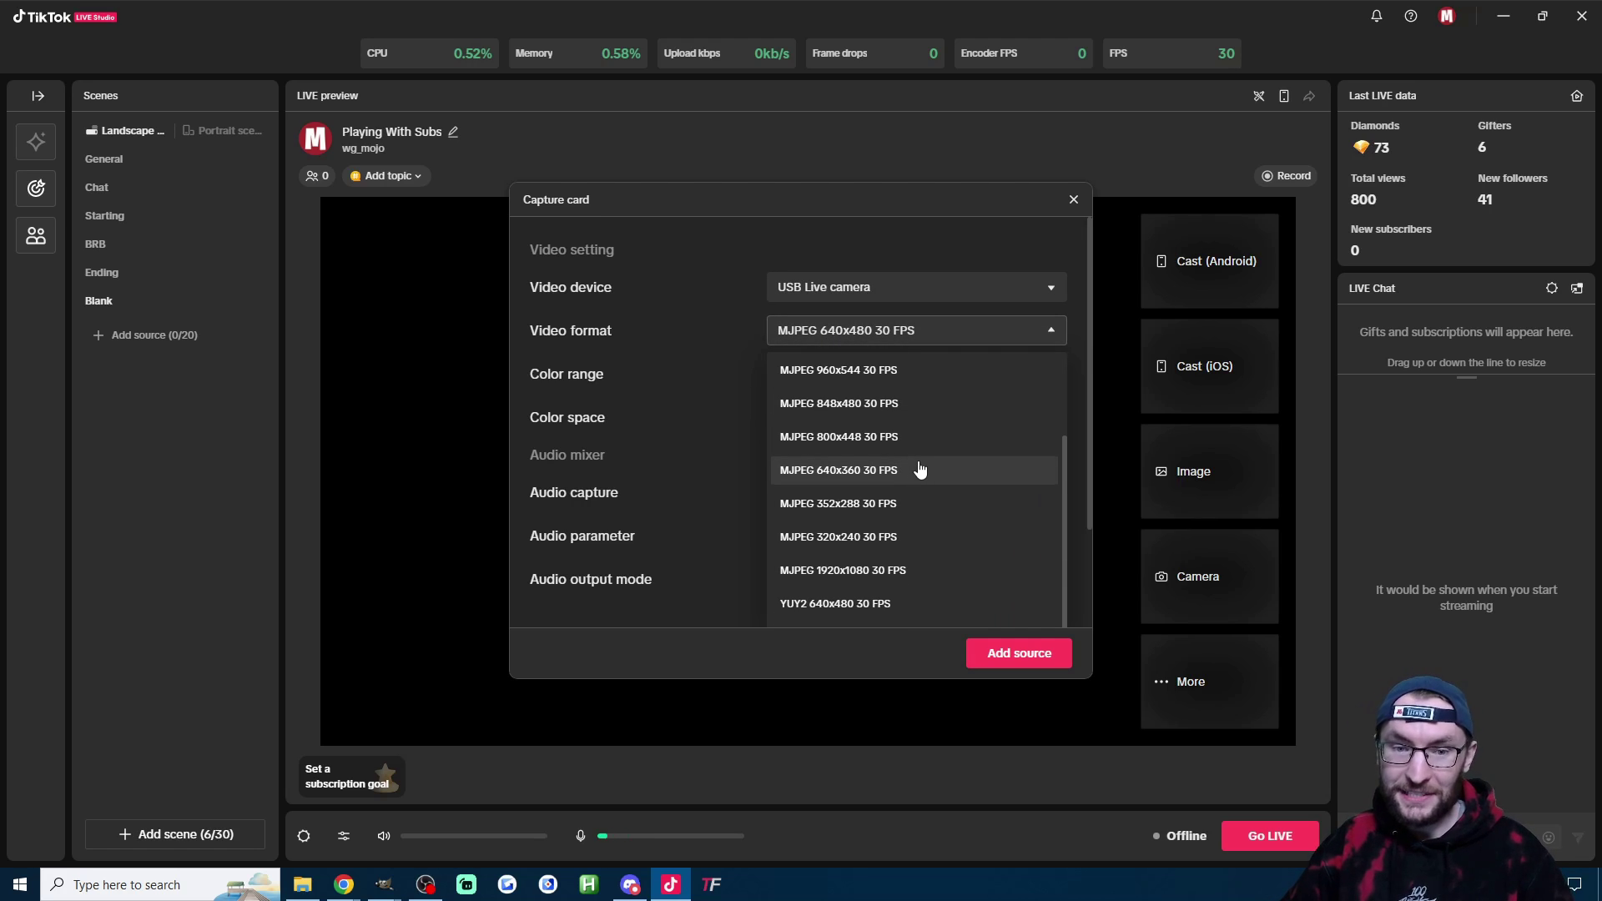
{"action": "scroll", "coordinate": [893, 484], "scroll_direction": "down", "scroll_amount": 2}
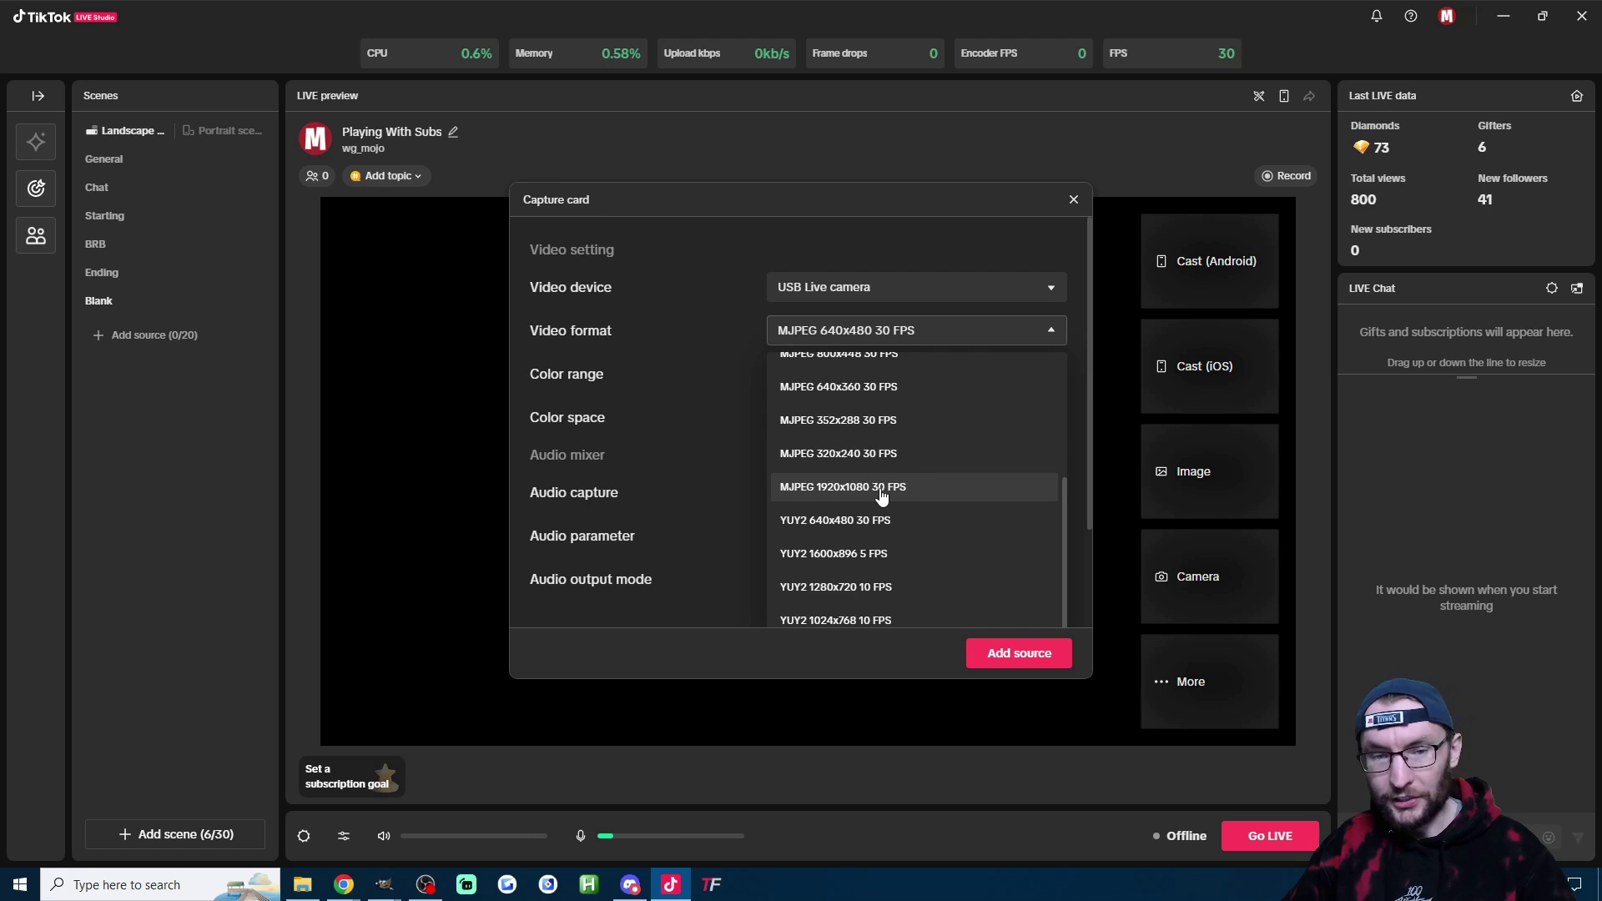
{"action": "left_click", "coordinate": [883, 491]}
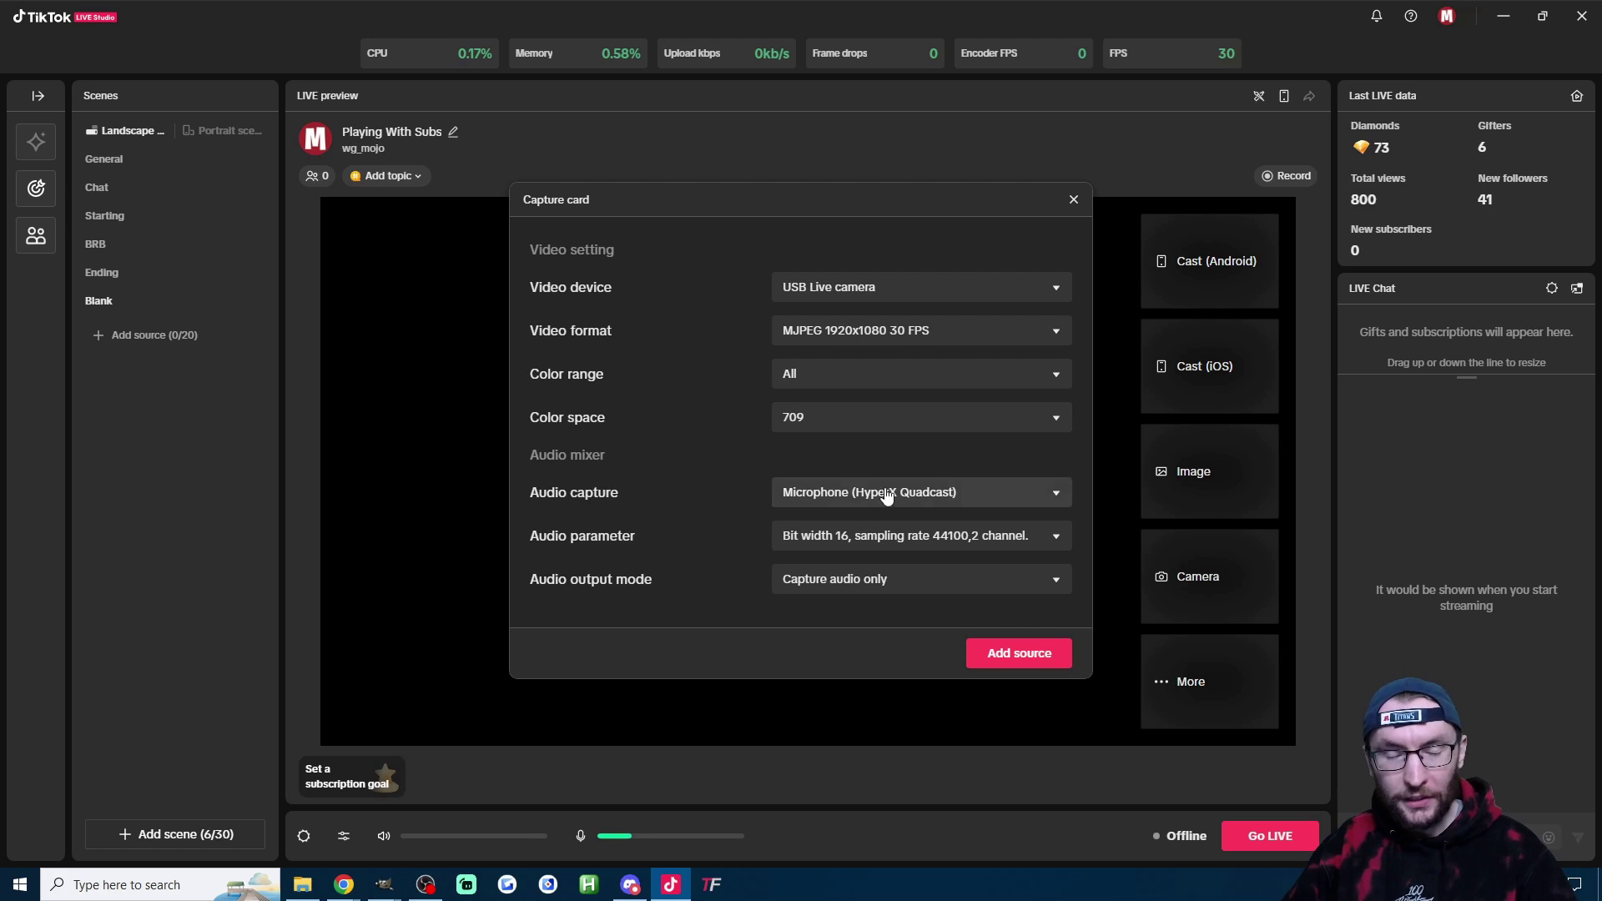
{"action": "left_click", "coordinate": [1018, 654]}
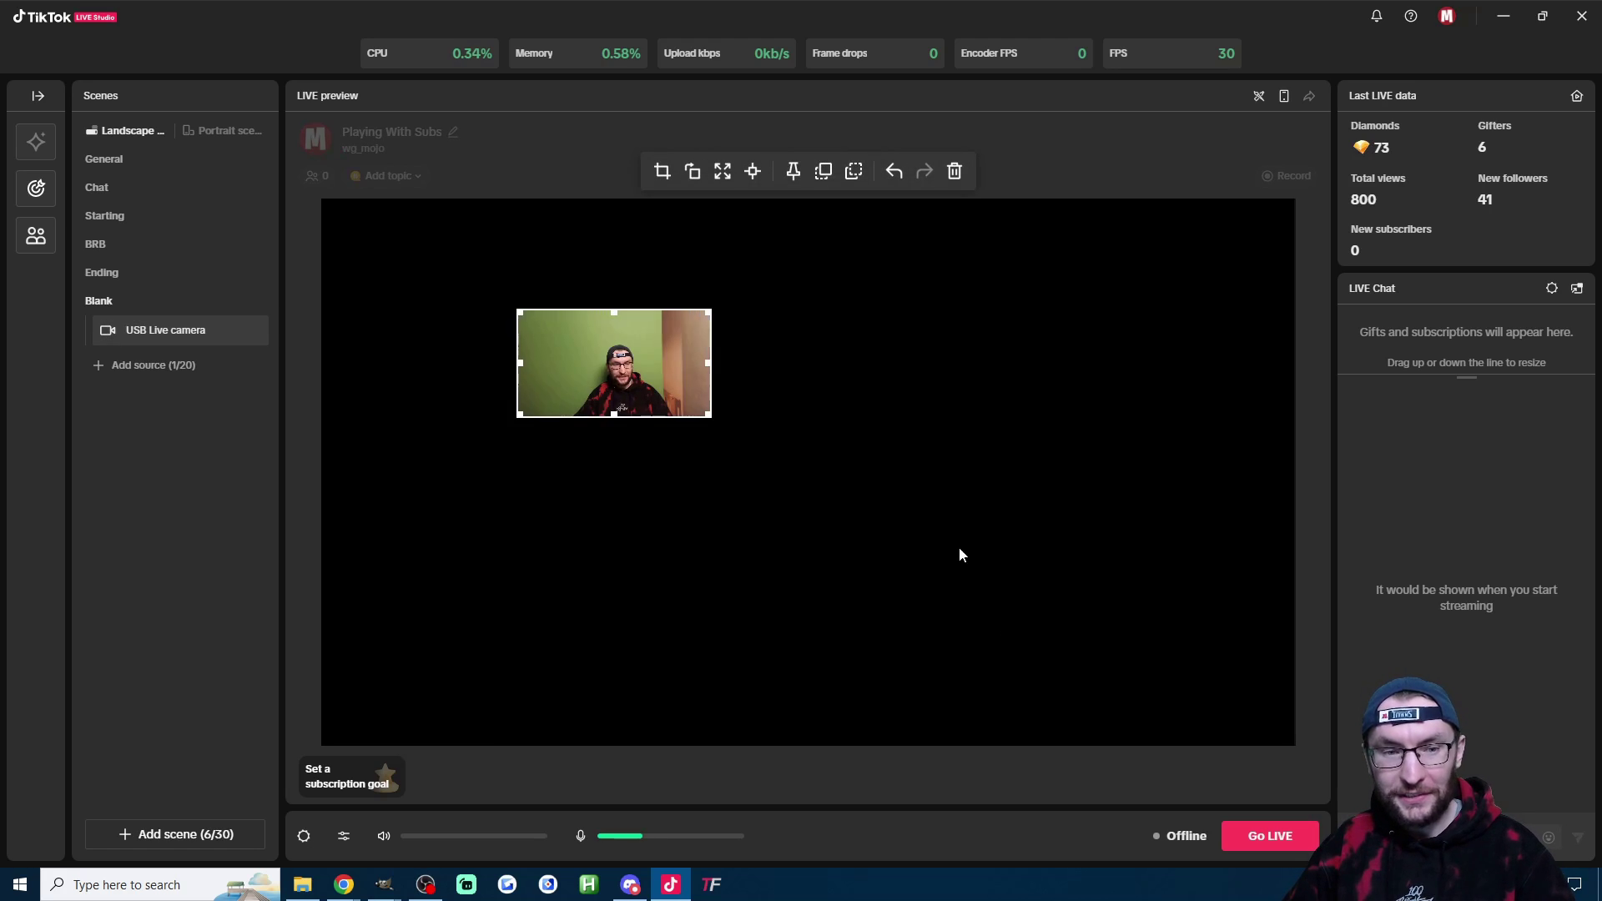
{"action": "left_click", "coordinate": [722, 171]}
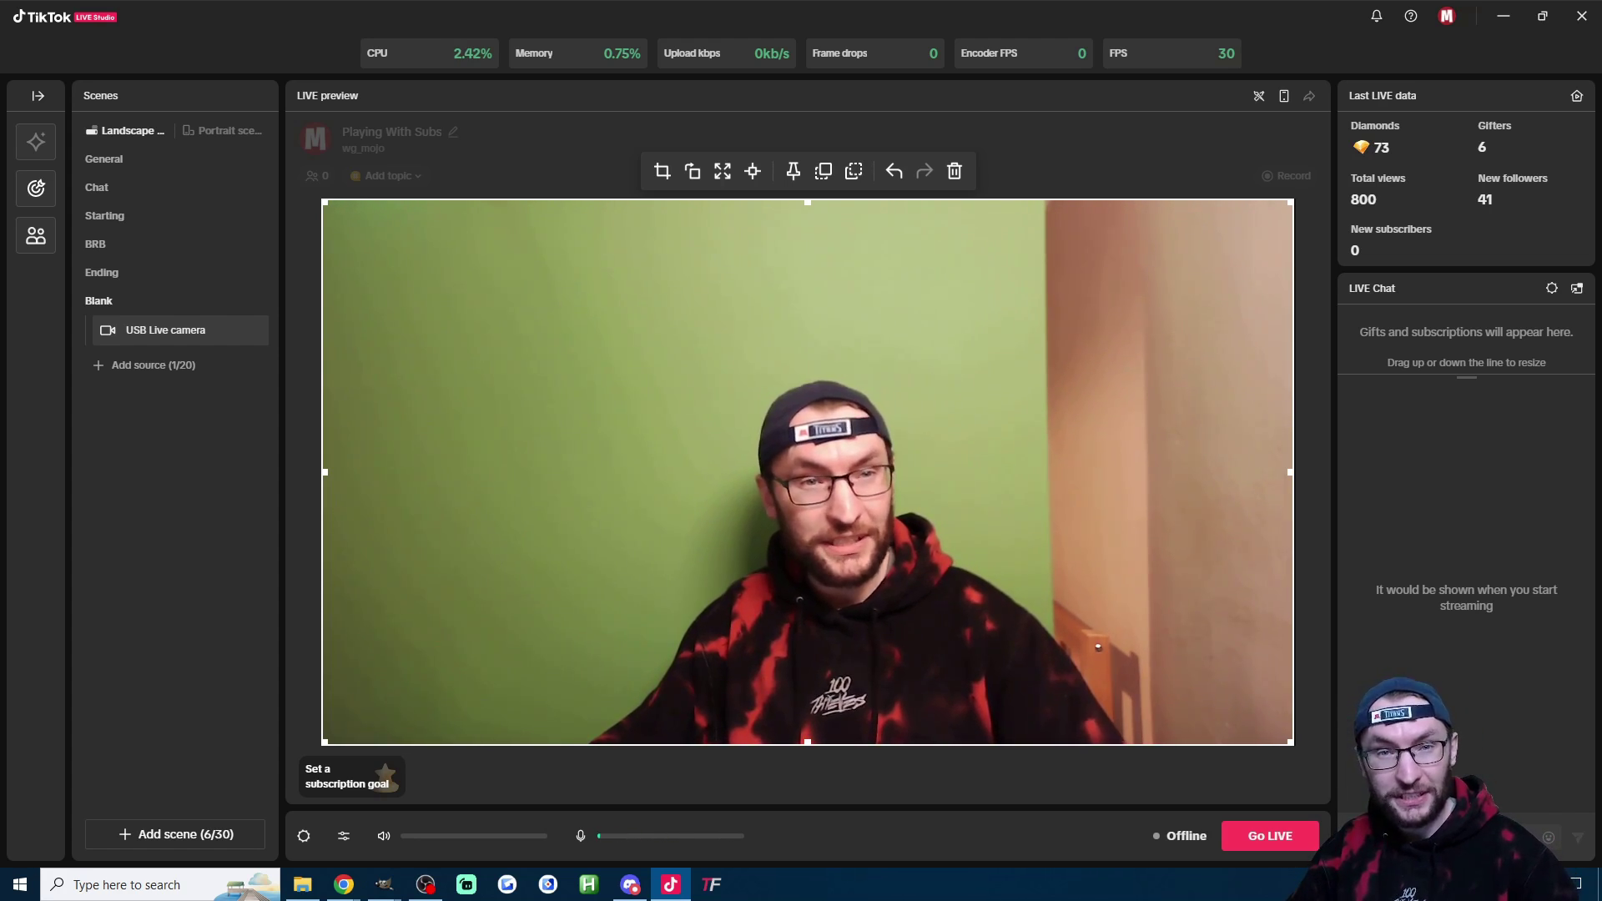
{"action": "key", "text": "alt+Tab"}
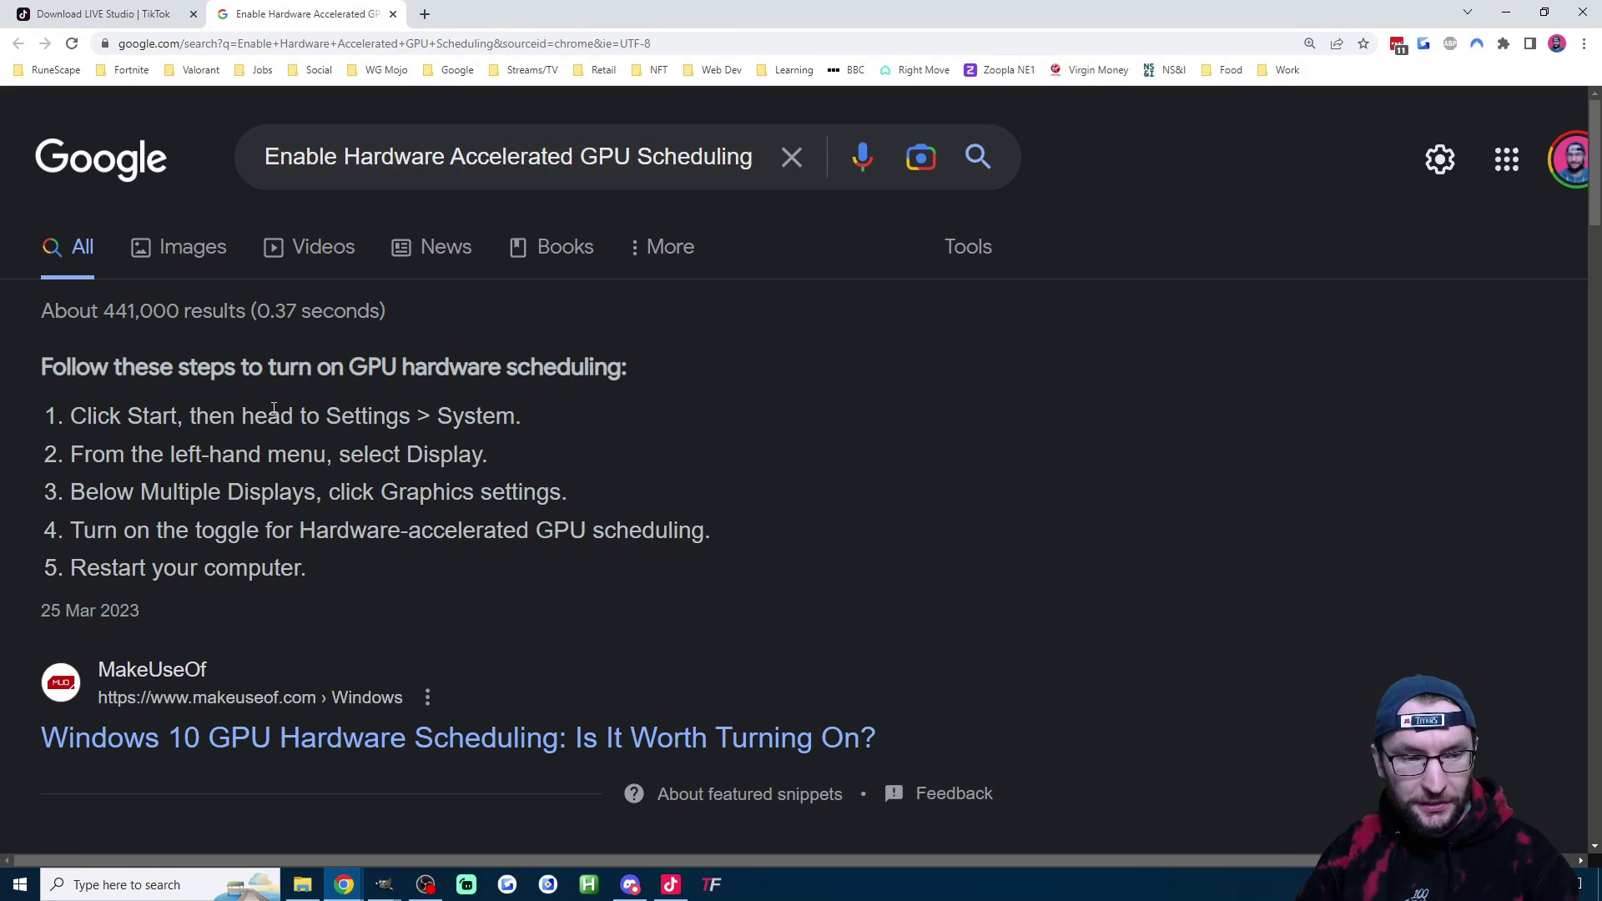
Step: Bring up the Windows Start menu over the GPU scheduling search results
{"action": "left_click", "coordinate": [20, 885]}
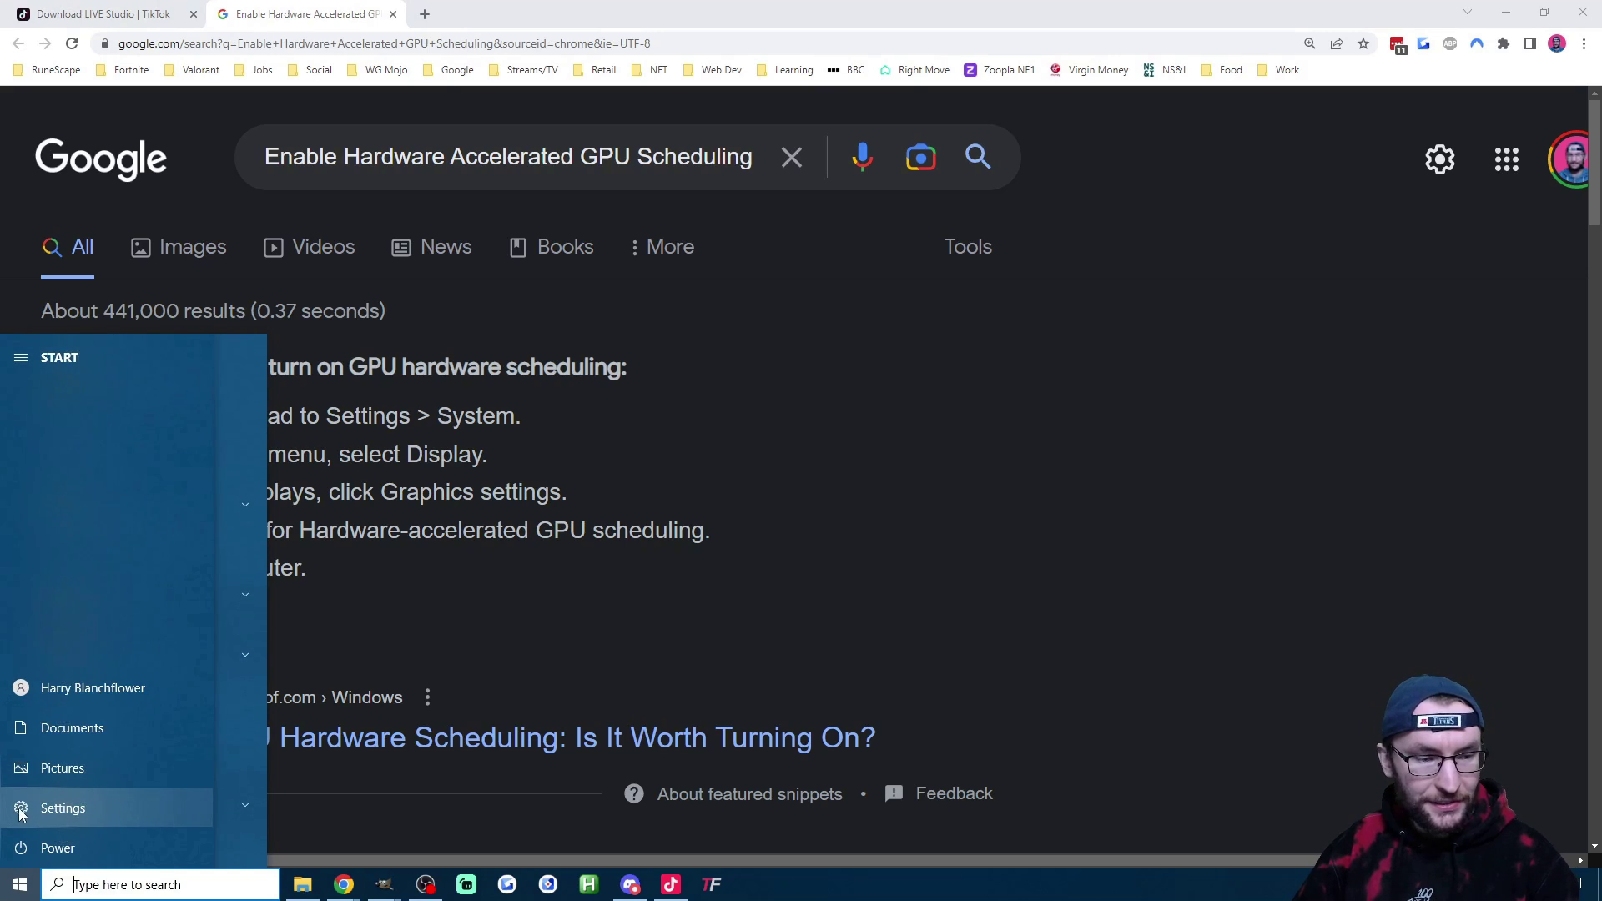
Step: Go to System > Display > Graphics settings and confirm Hardware-accelerated GPU scheduling is On
{"action": "left_click", "coordinate": [19, 806]}
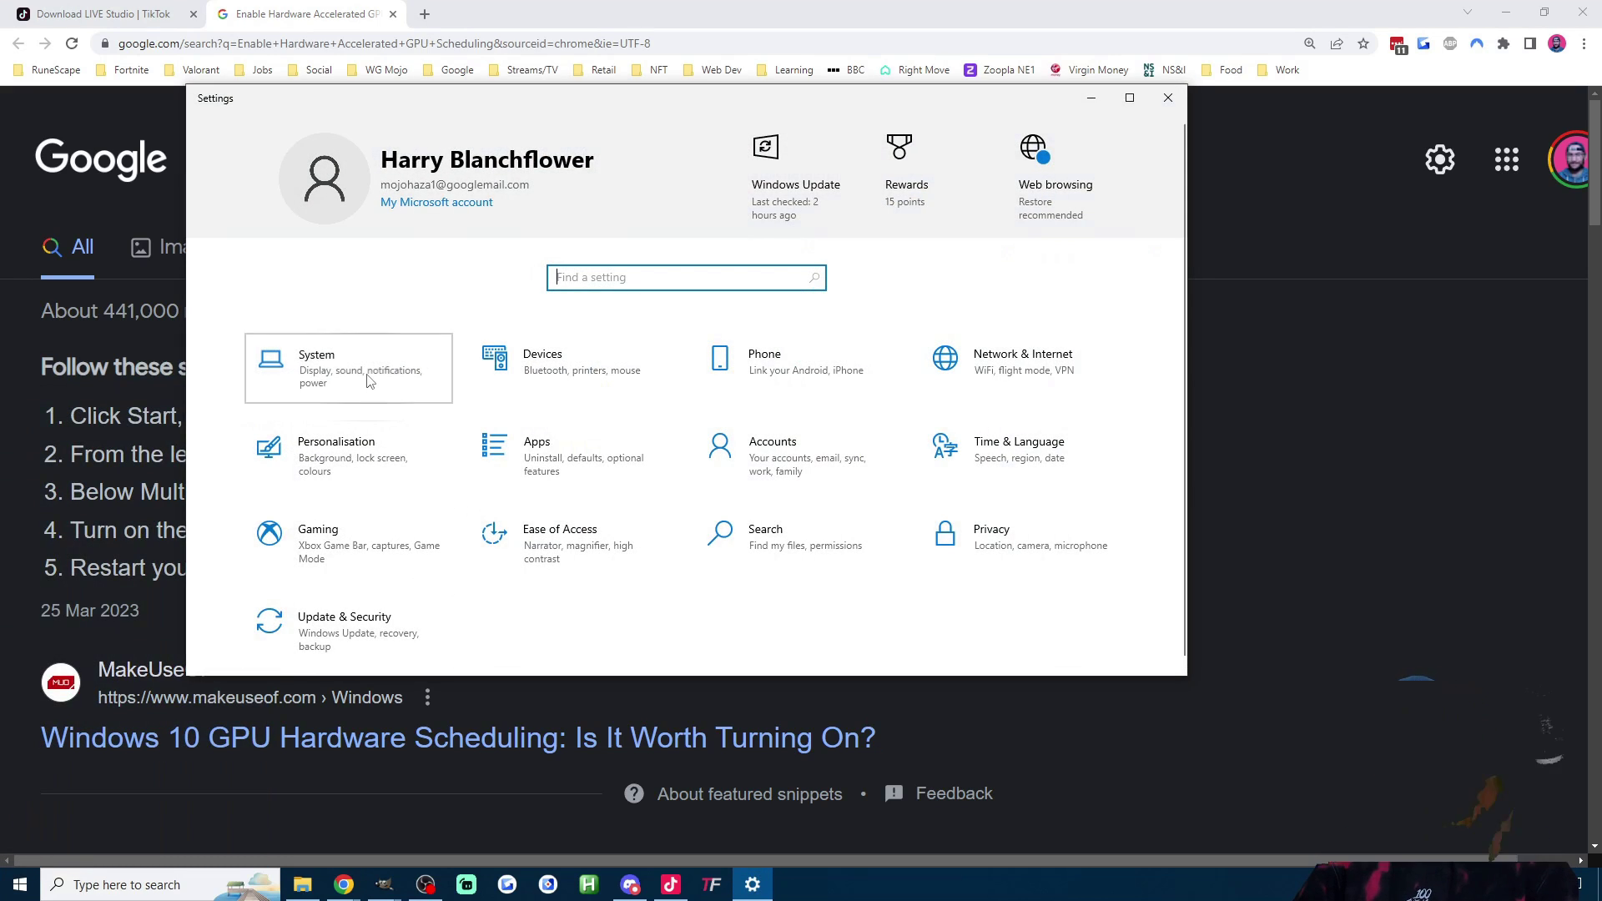
{"action": "left_click", "coordinate": [368, 373]}
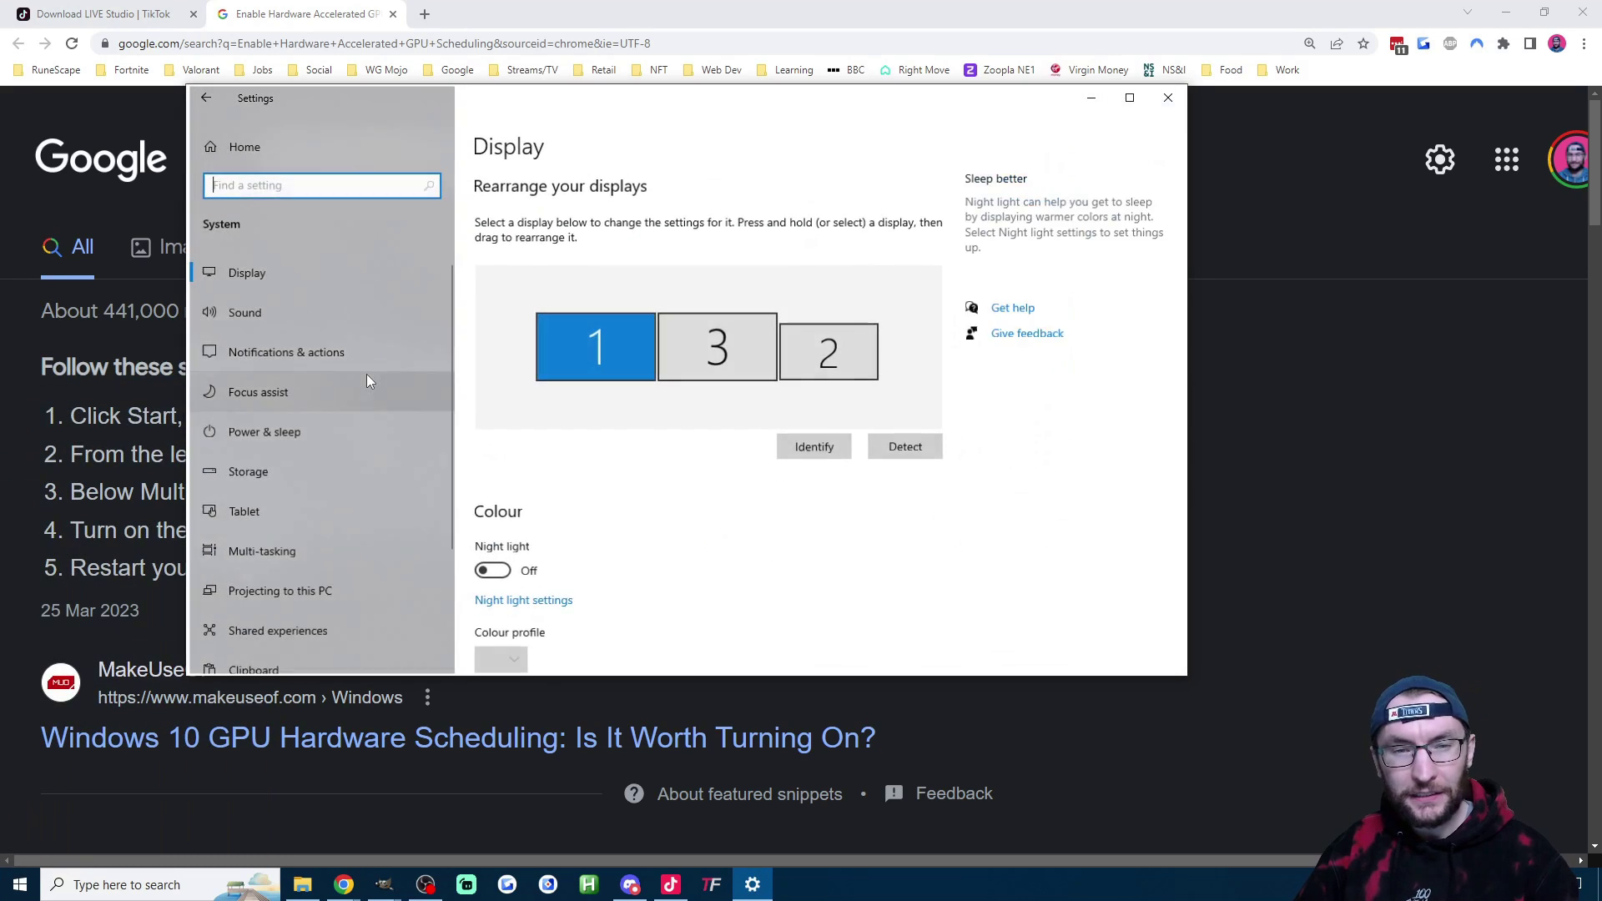
{"action": "left_click", "coordinate": [282, 272]}
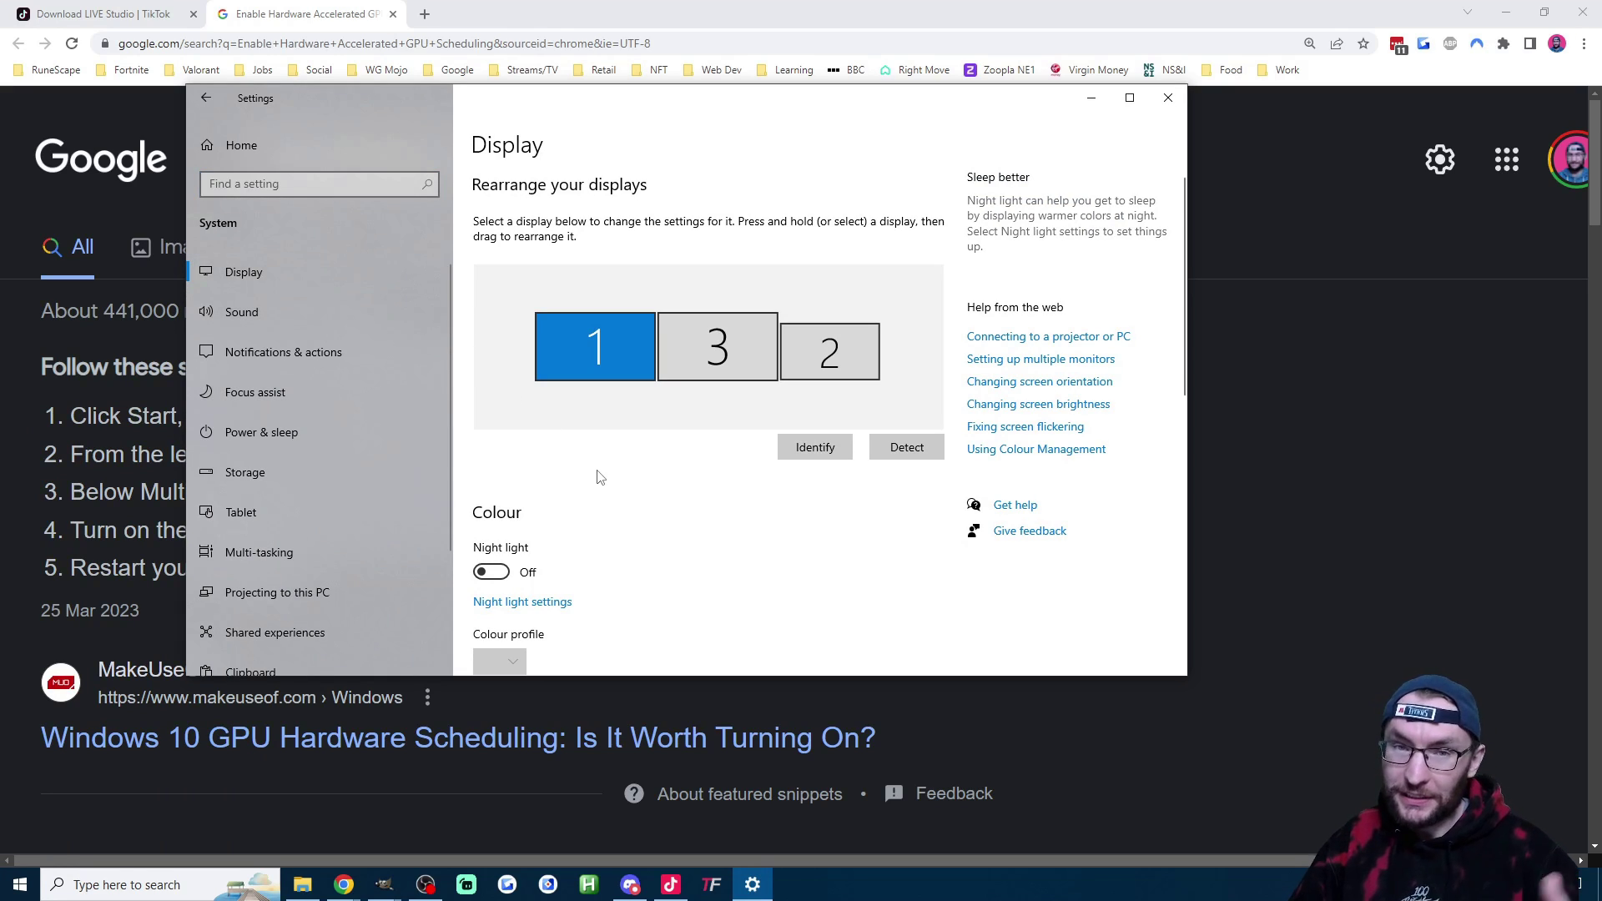
{"action": "scroll", "coordinate": [648, 509], "scroll_direction": "down", "scroll_amount": 10}
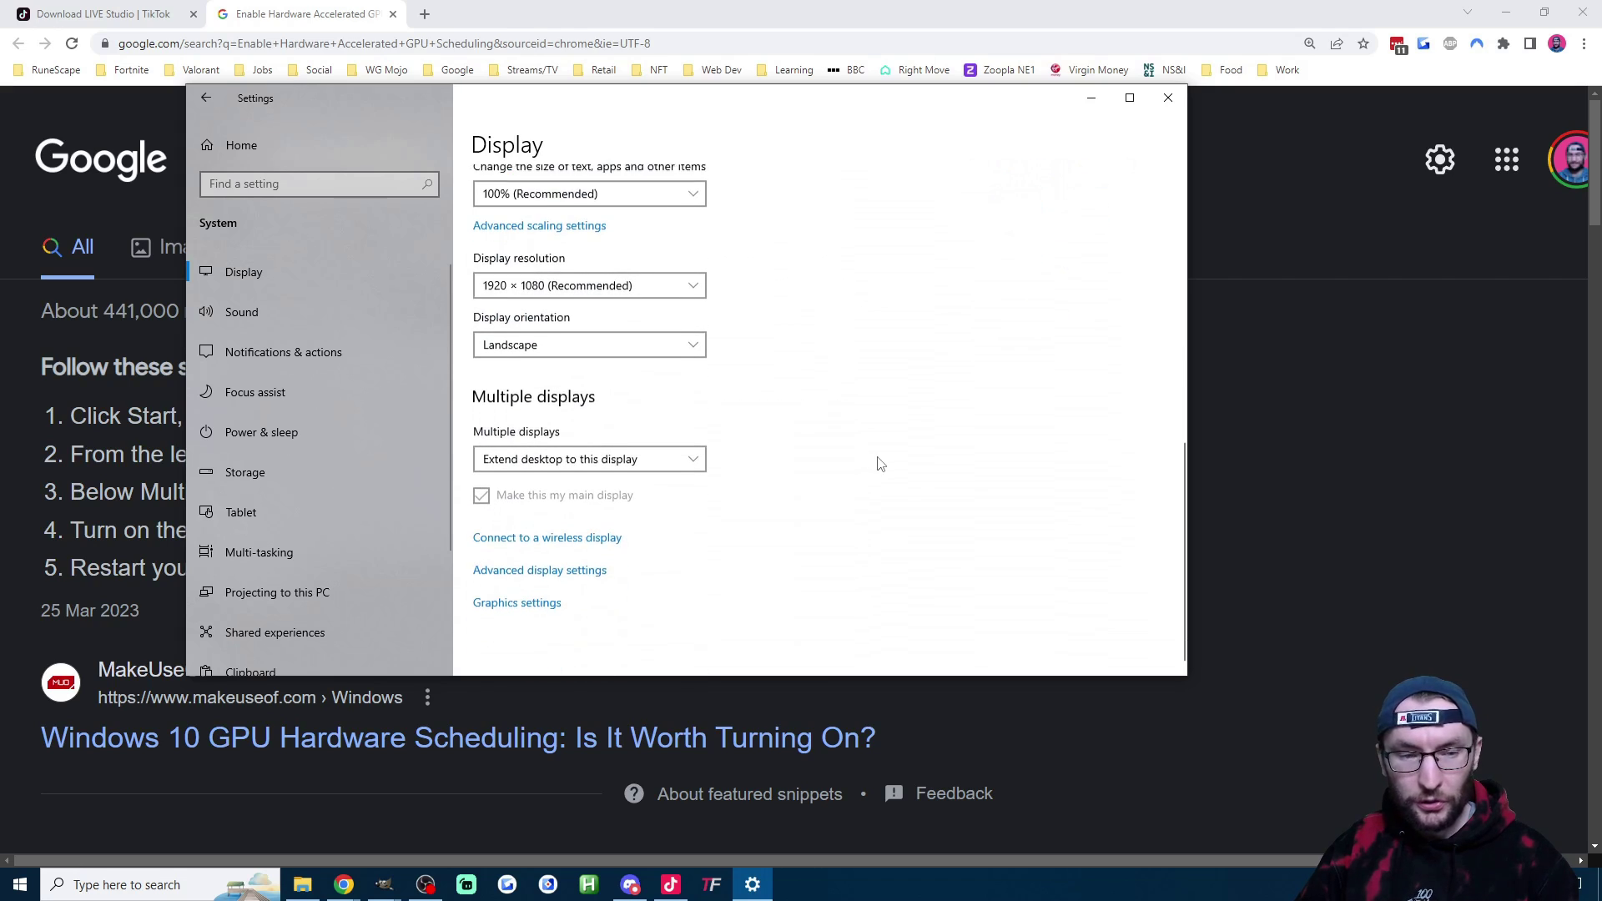
{"action": "left_click", "coordinate": [547, 602]}
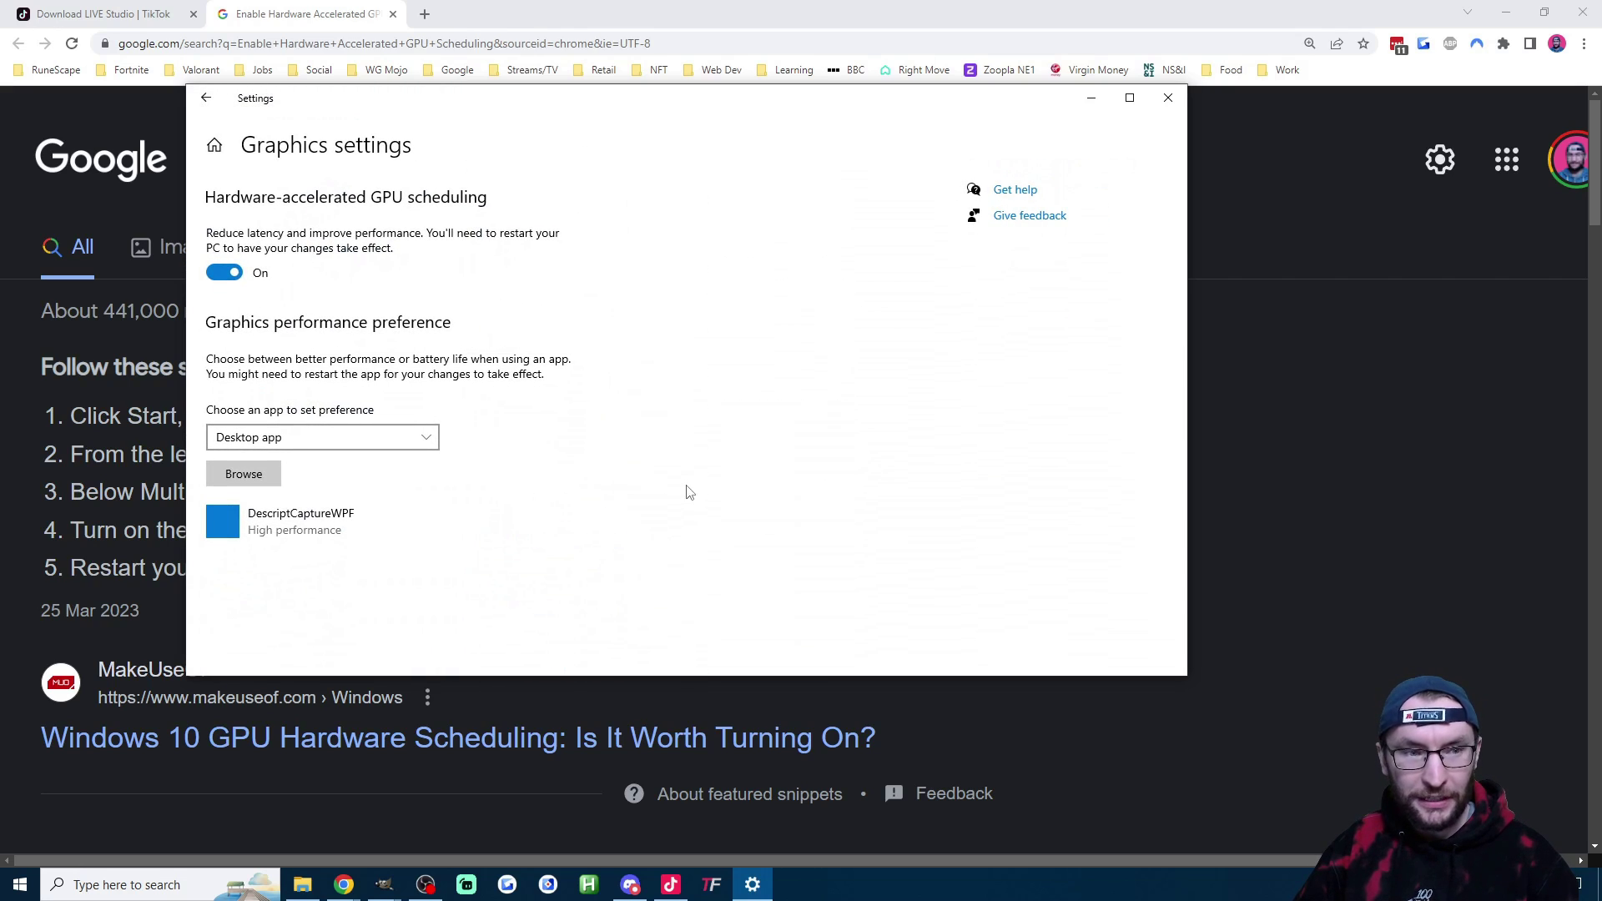
{"action": "left_click_drag", "start_coordinate": [497, 105], "coordinate": [852, 105]}
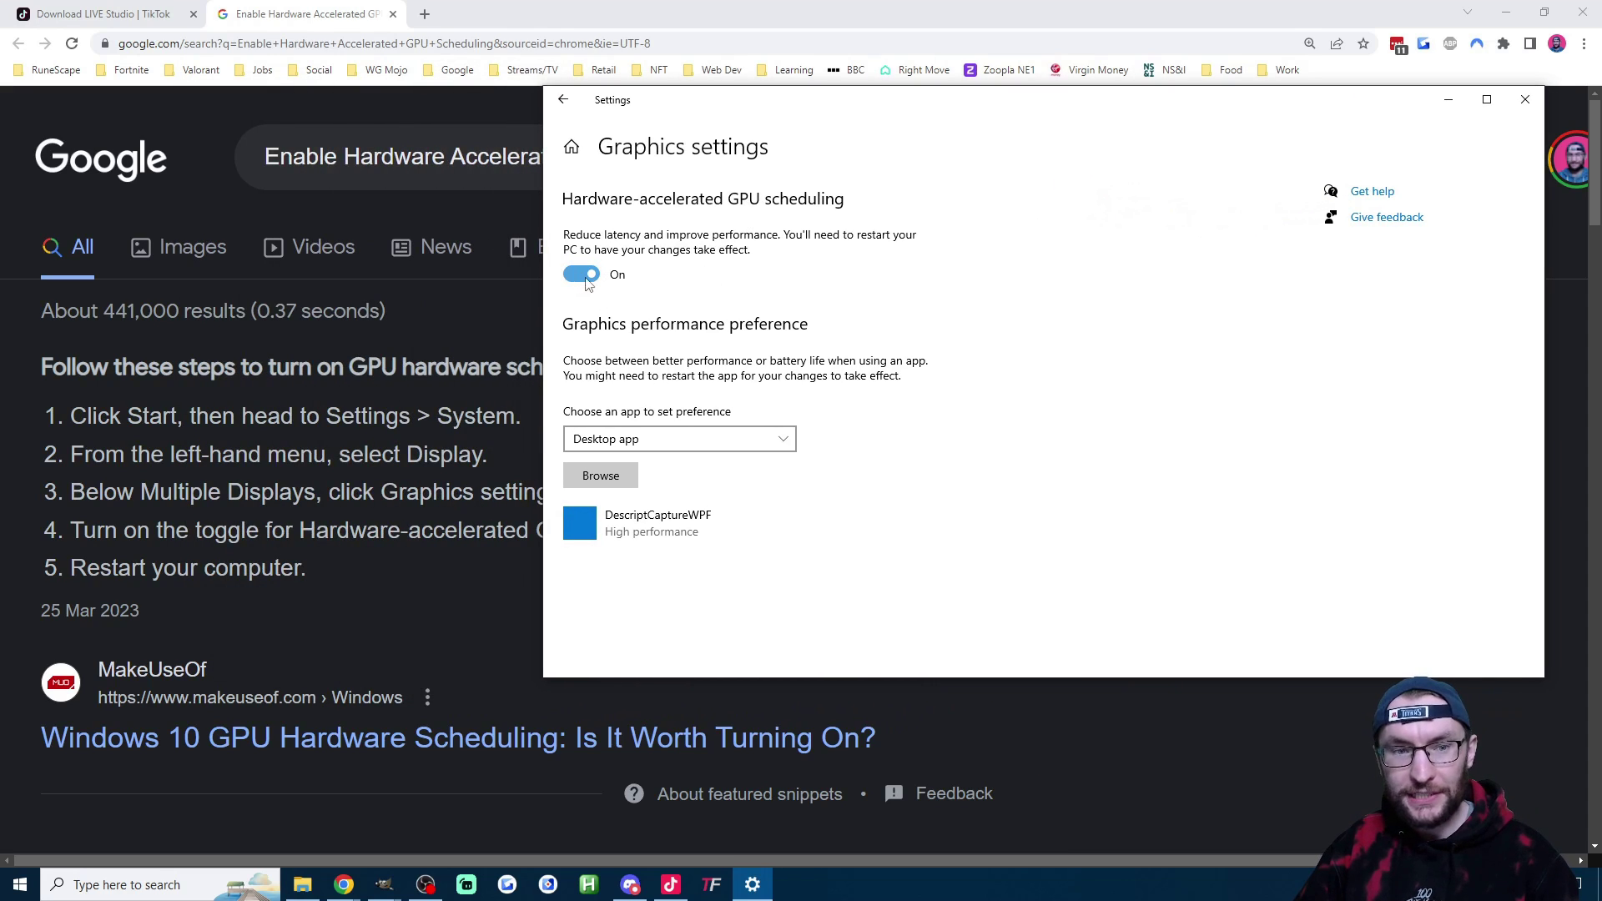
{"action": "left_click_drag", "start_coordinate": [307, 569], "coordinate": [34, 572]}
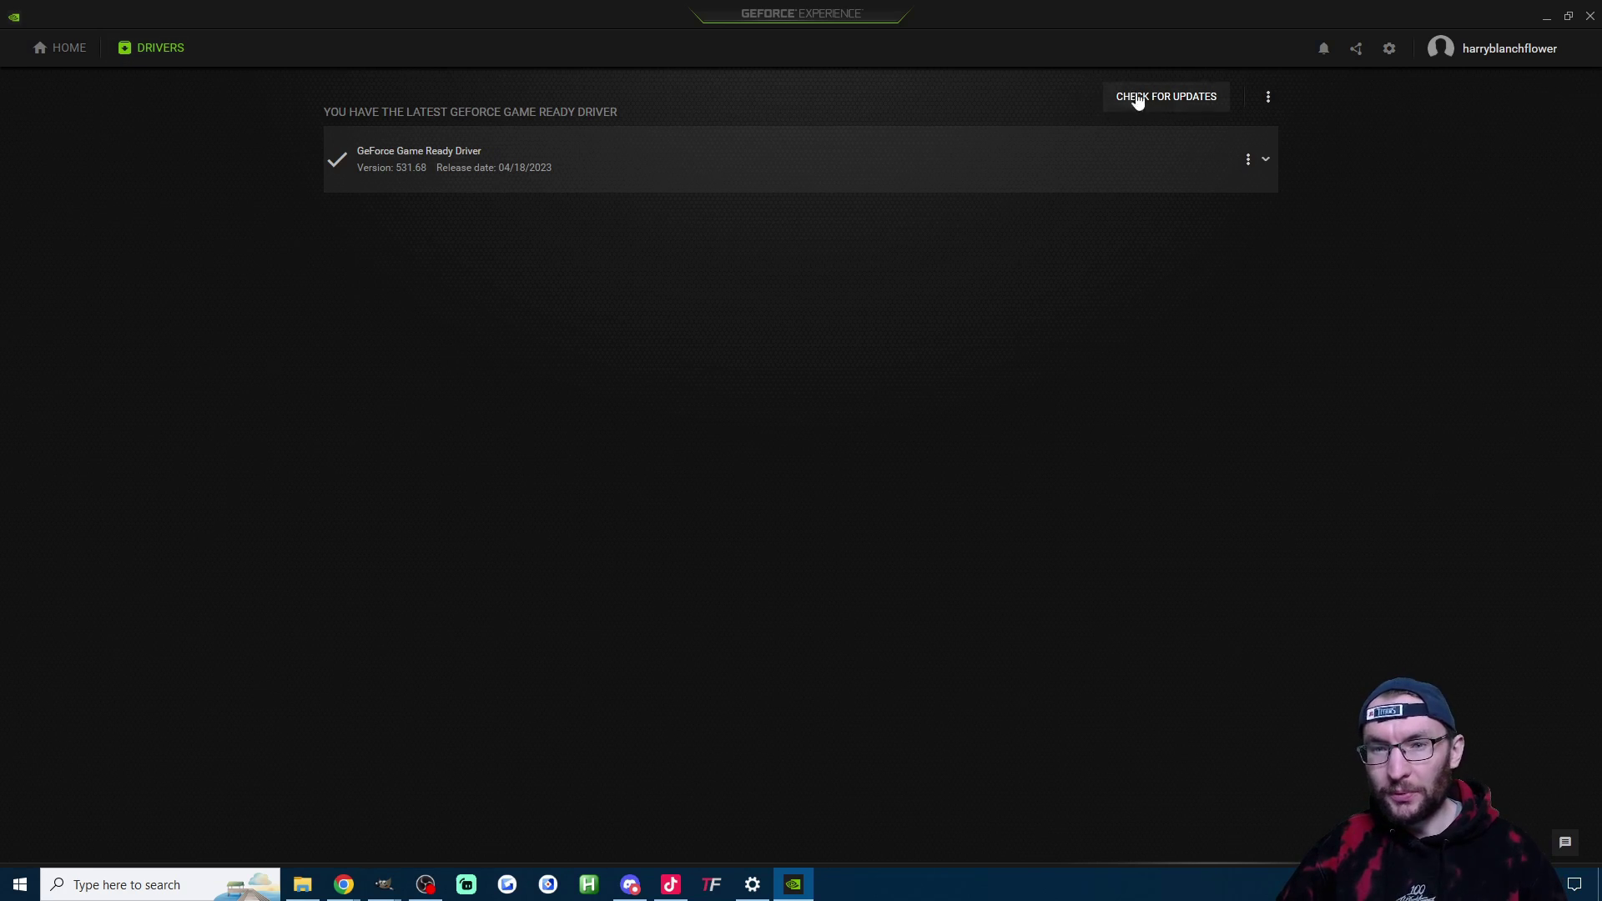
Step: Check for driver updates, confirming Game Ready Driver 531.68 is already the latest
{"action": "left_click", "coordinate": [1177, 99]}
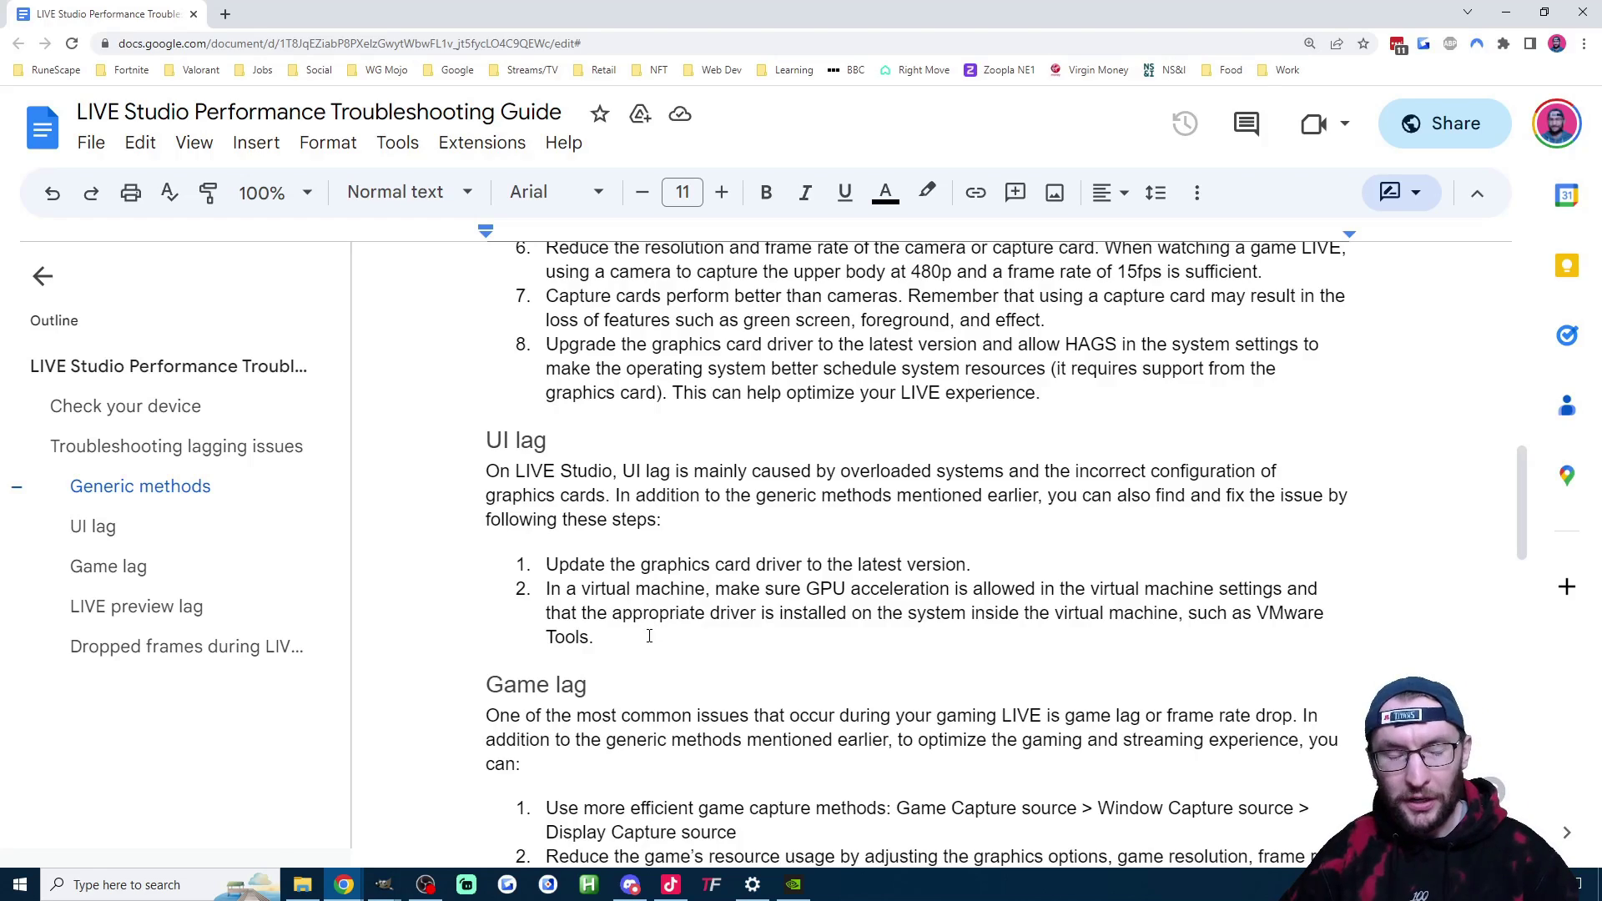
Step: Highlight the virtual machine GPU acceleration fix in the guide's UI lag section
{"action": "left_click_drag", "start_coordinate": [606, 648], "coordinate": [546, 590]}
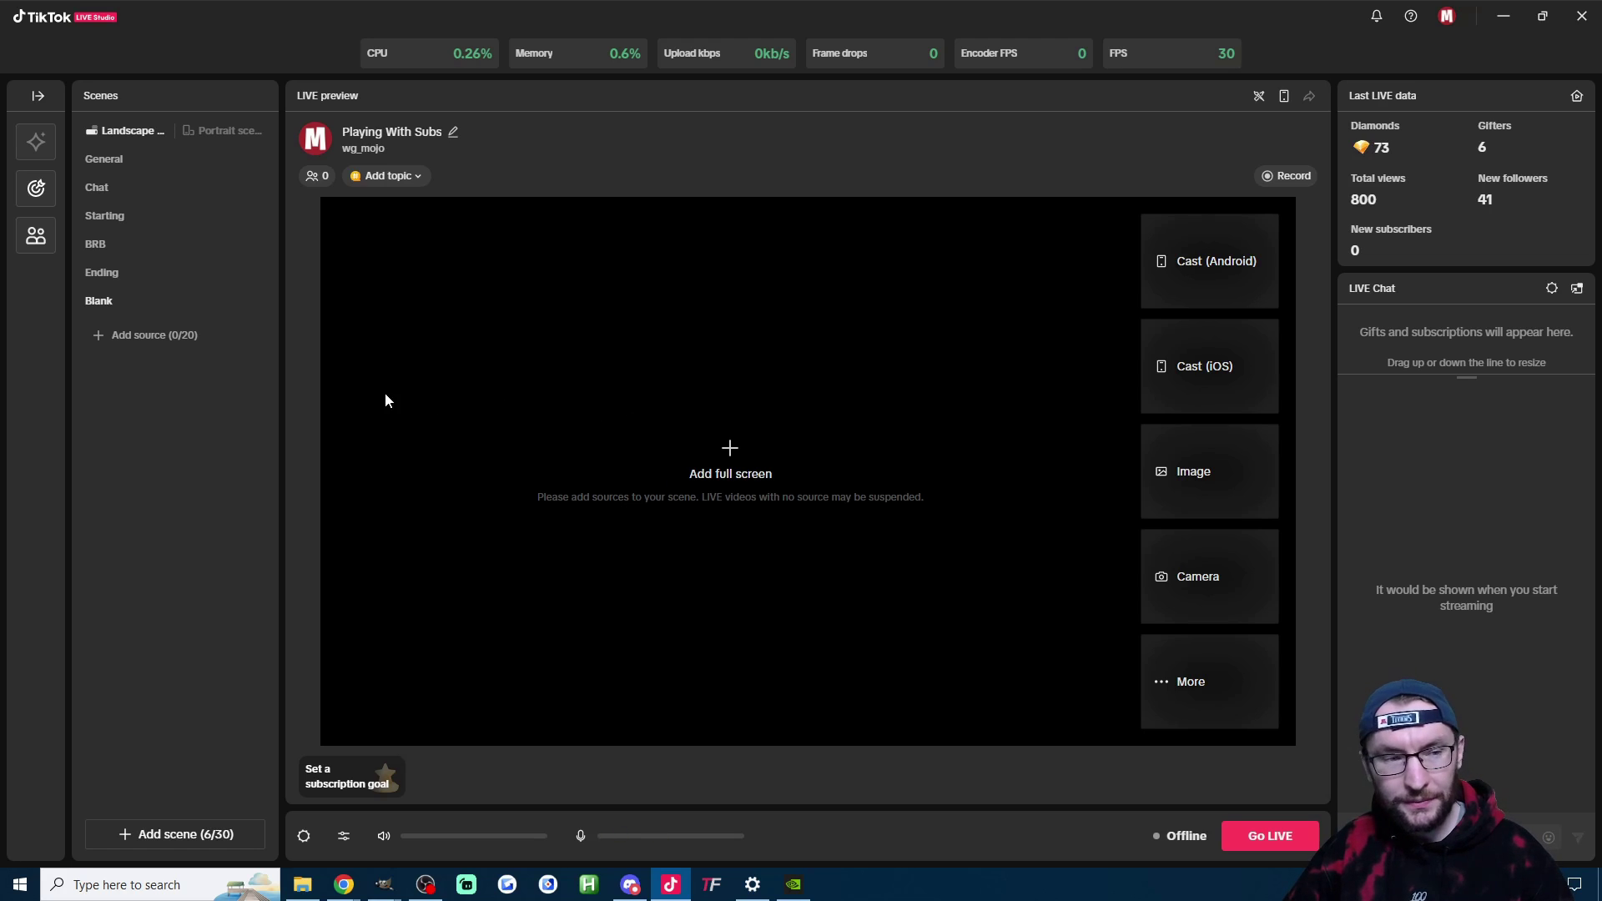
Step: Add a Display capture source to the Blank scene, then delete it
{"action": "left_click", "coordinate": [140, 339]}
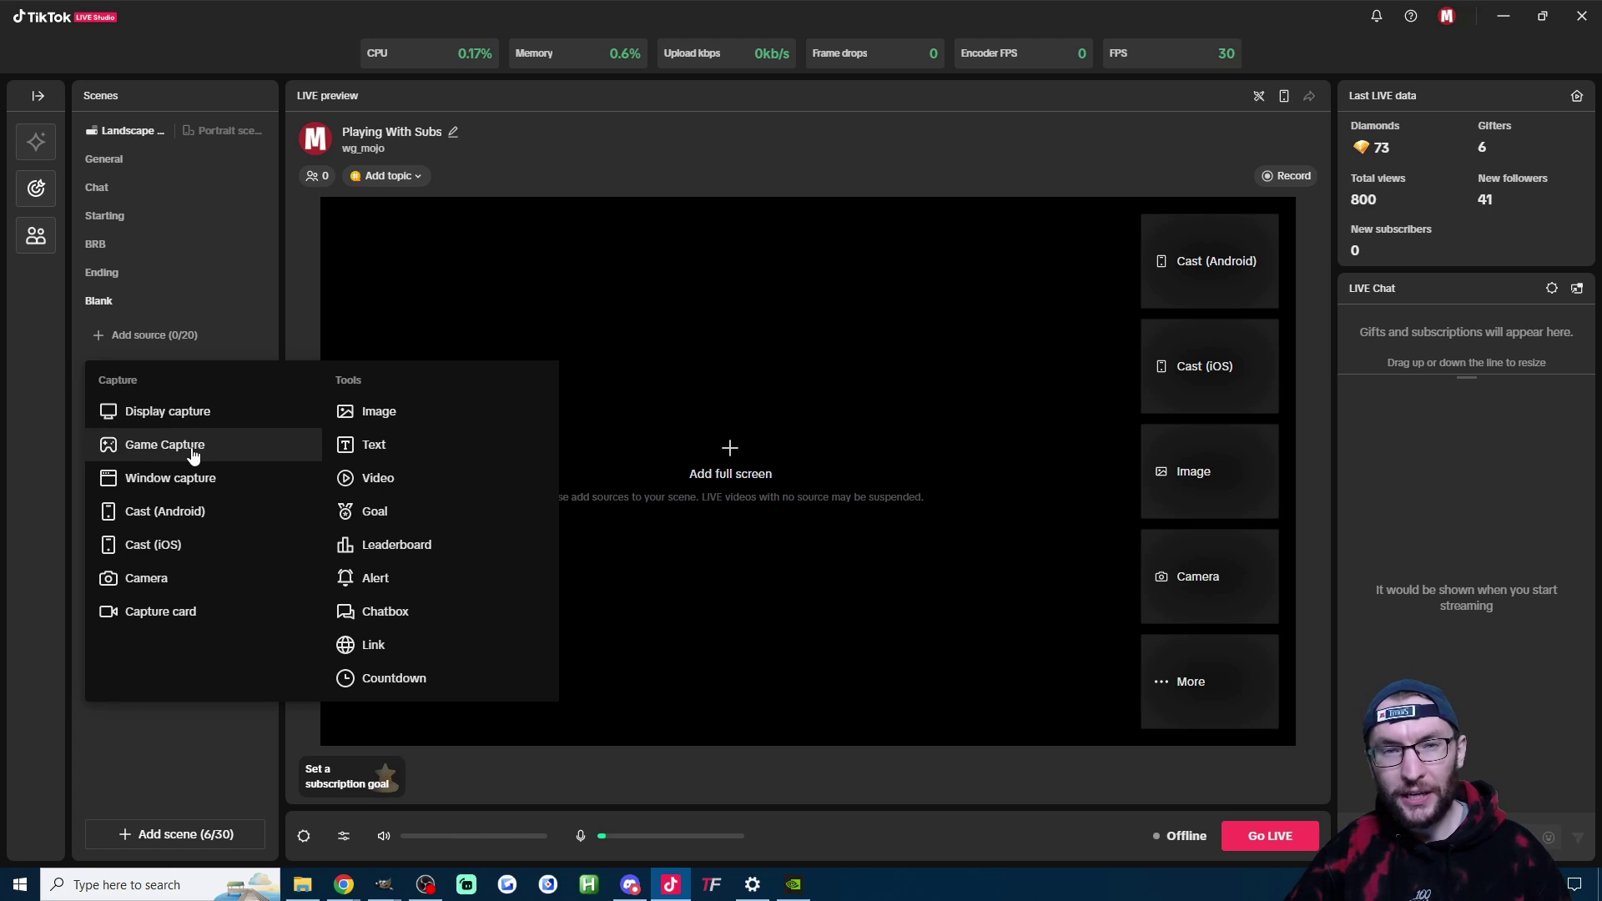
{"action": "left_click", "coordinate": [172, 412]}
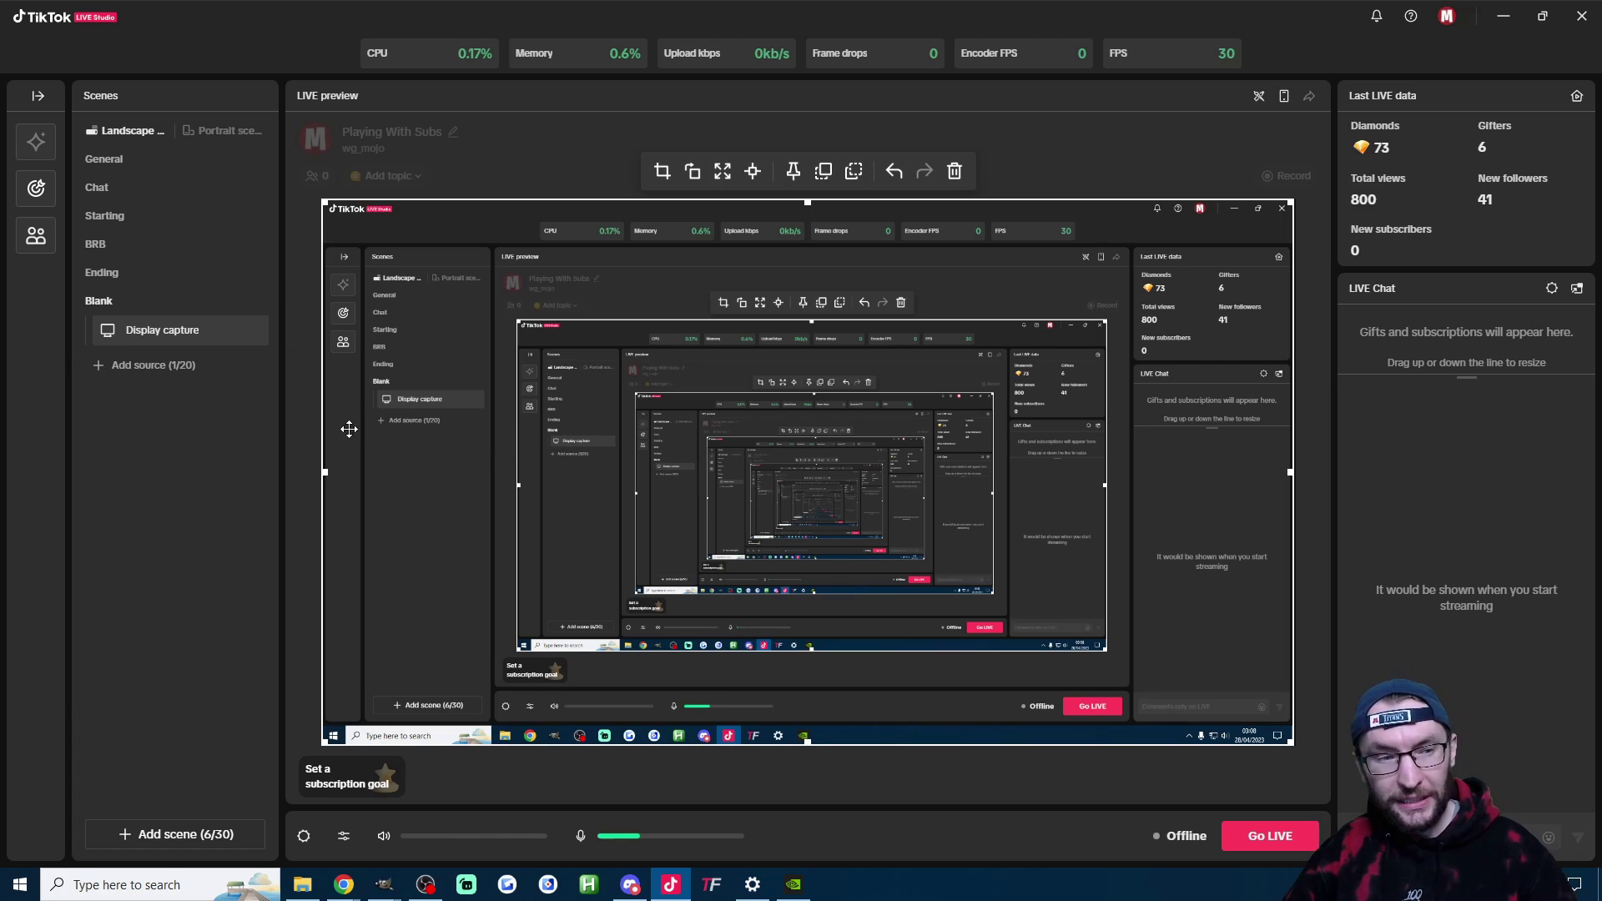
{"action": "right_click", "coordinate": [158, 332]}
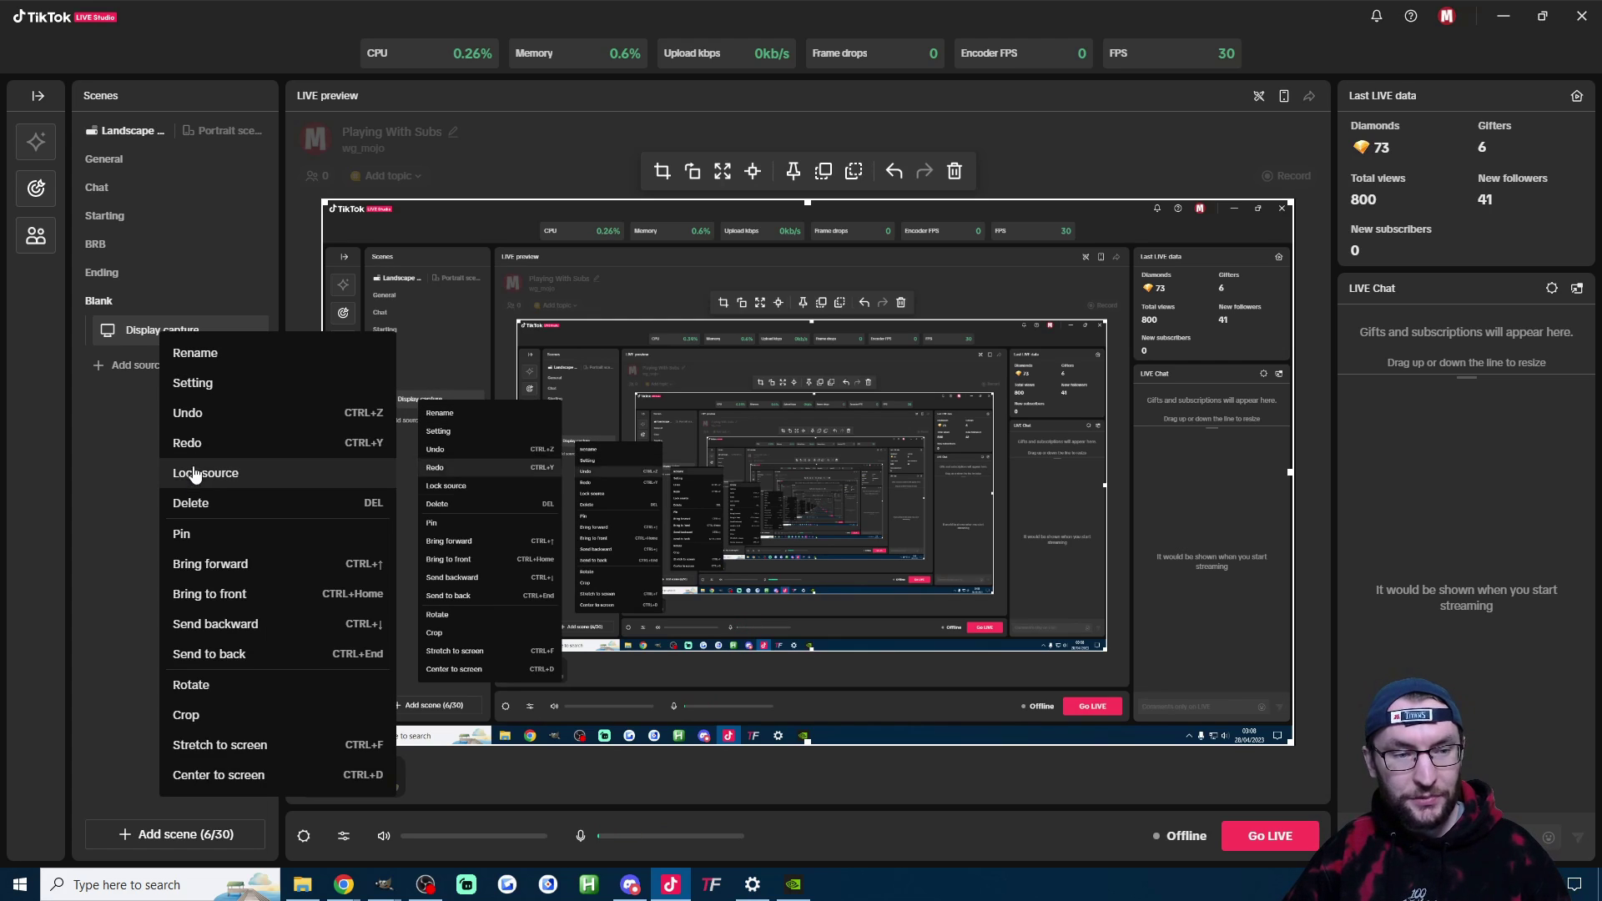
{"action": "left_click", "coordinate": [192, 503]}
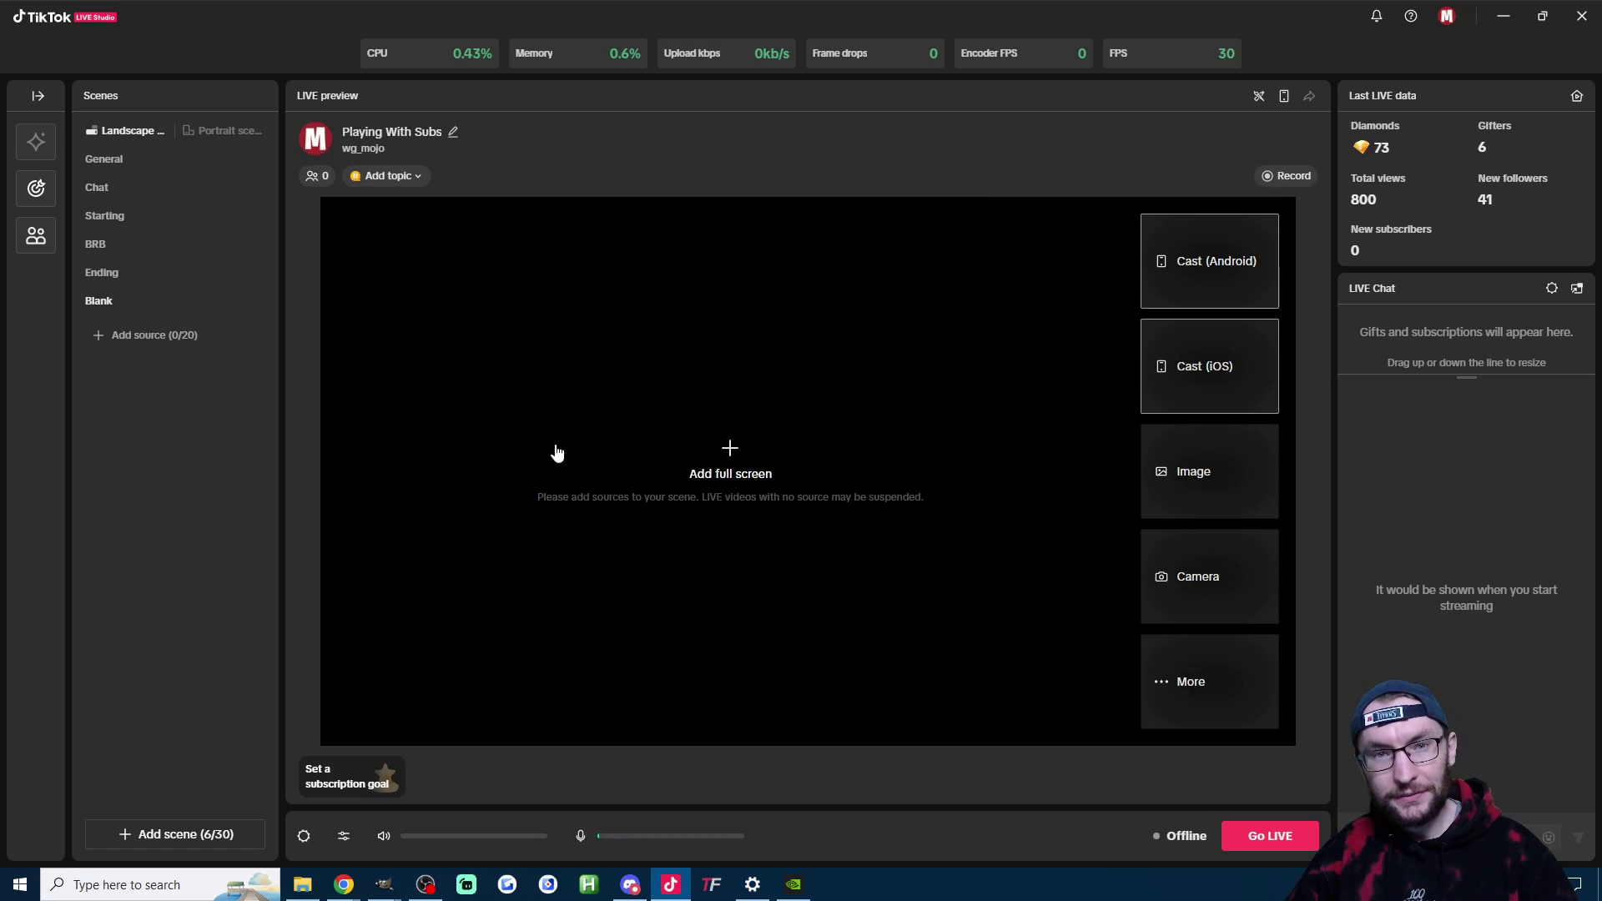
Step: Close the source list without adding anything and switch to the Starting scene
{"action": "left_click", "coordinate": [175, 336]}
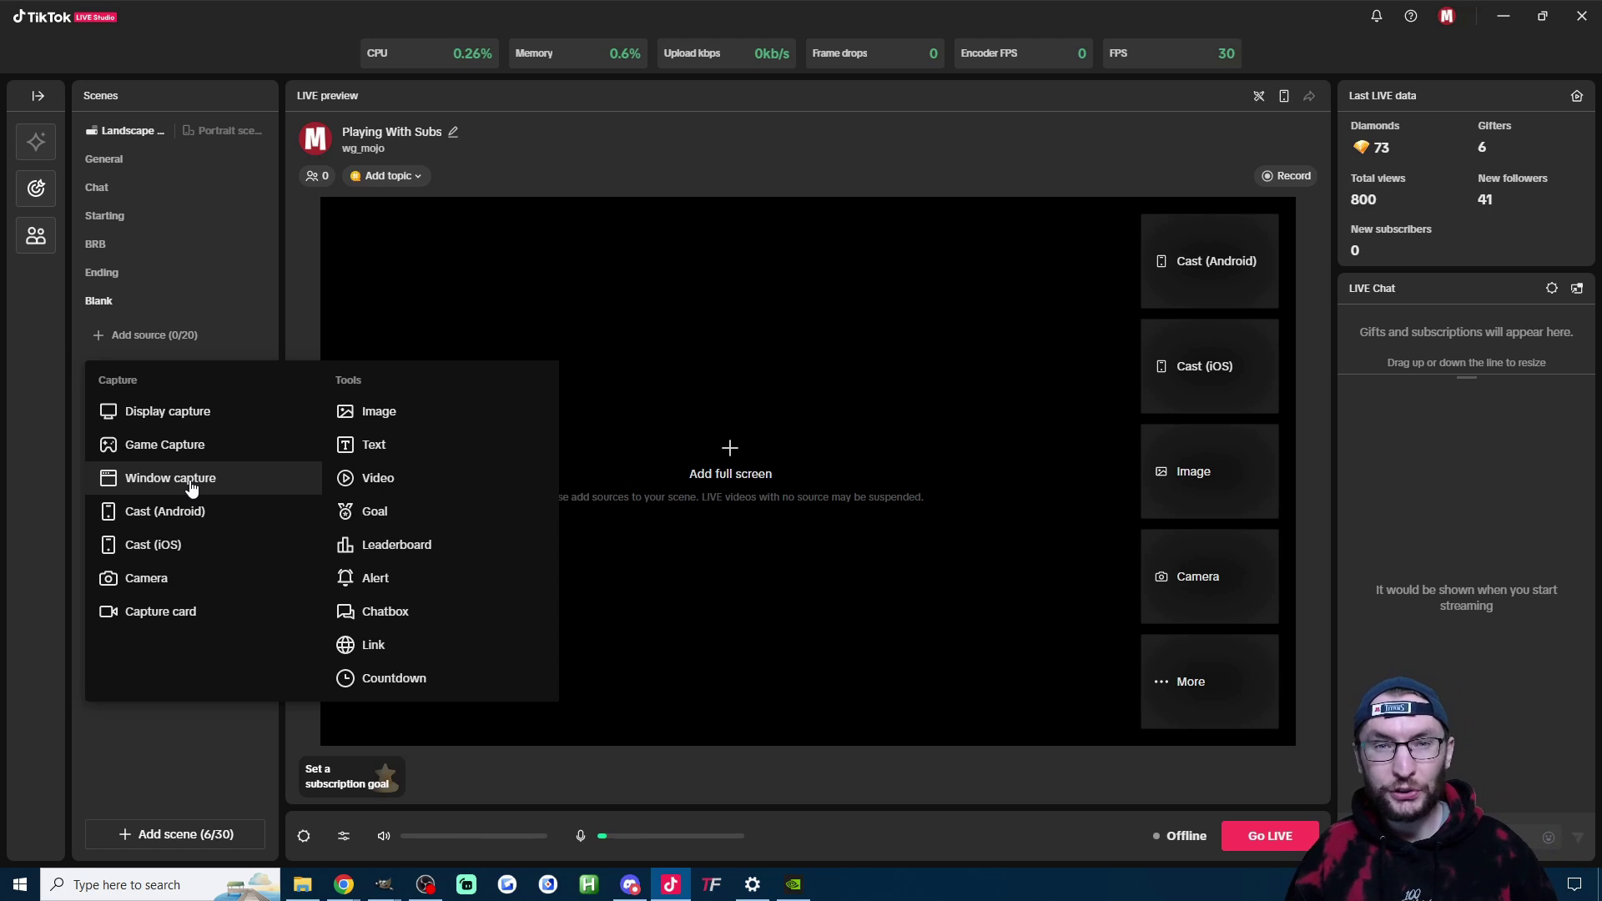
{"action": "left_click", "coordinate": [1326, 651]}
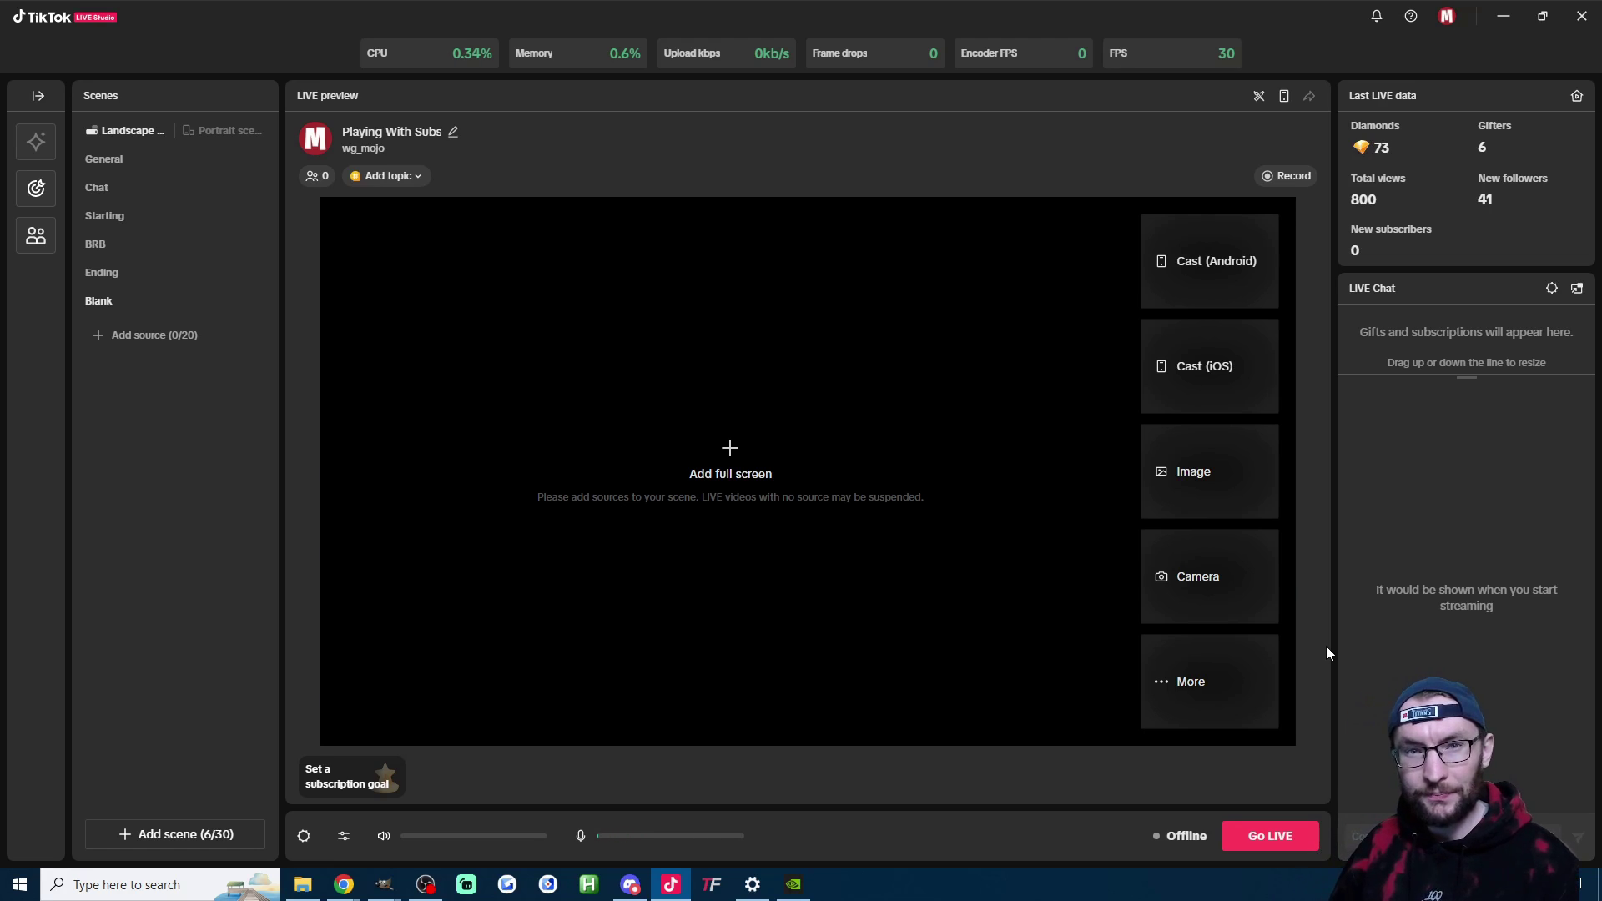
{"action": "left_click", "coordinate": [125, 216]}
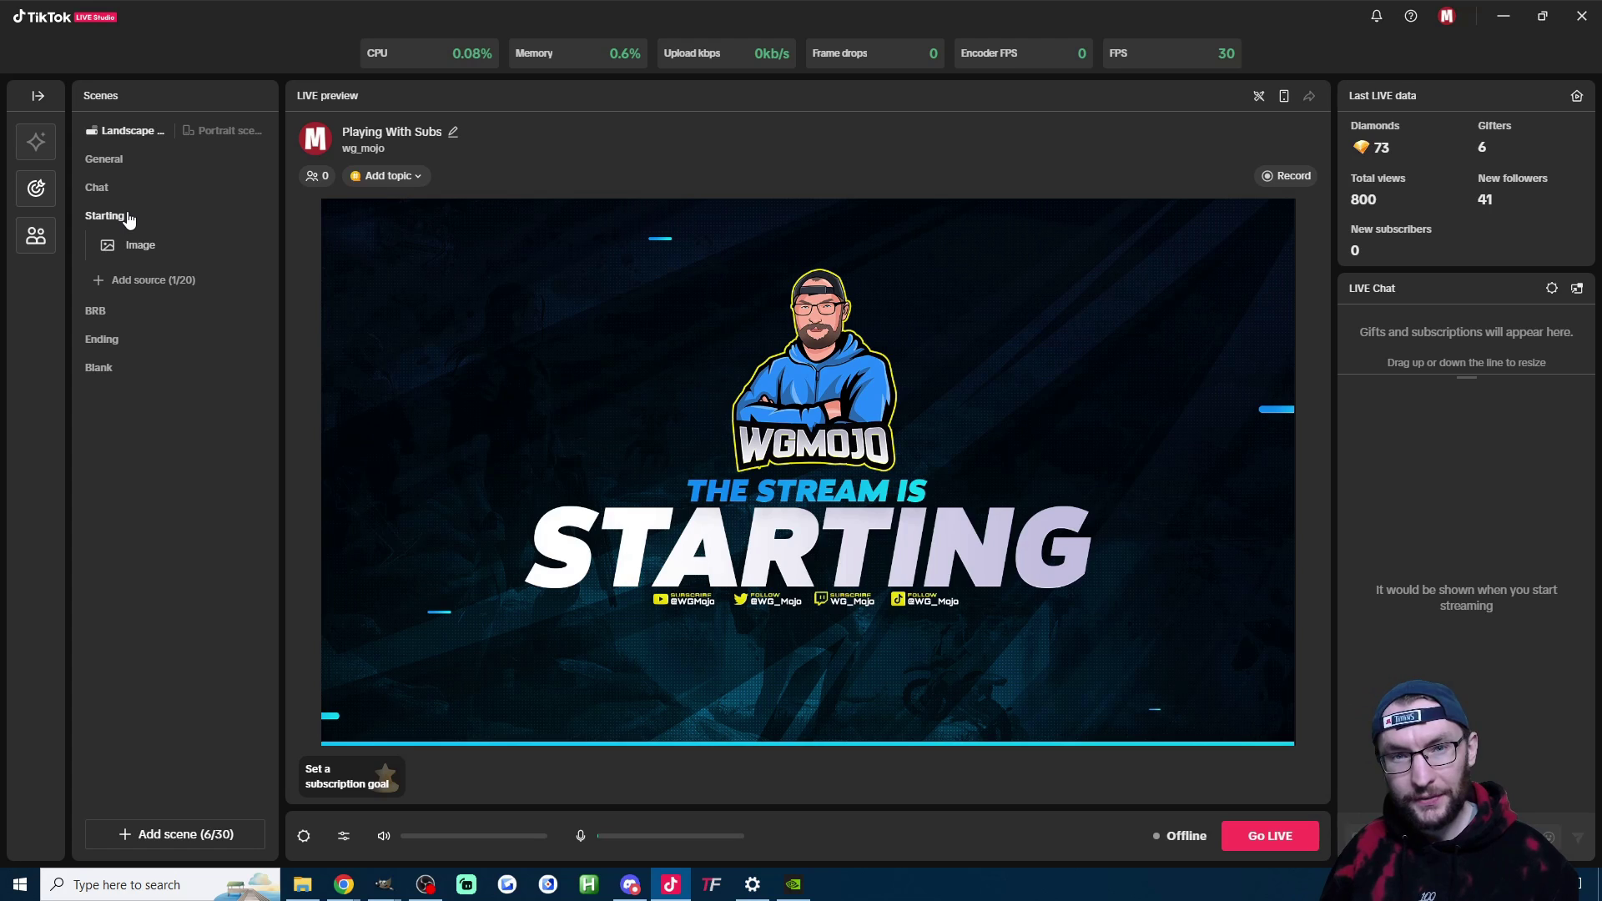
Step: Search 'game mode', confirm Game Mode is On, and close Settings
{"action": "left_click", "coordinate": [136, 888]}
{"action": "type", "text": "game mode"}
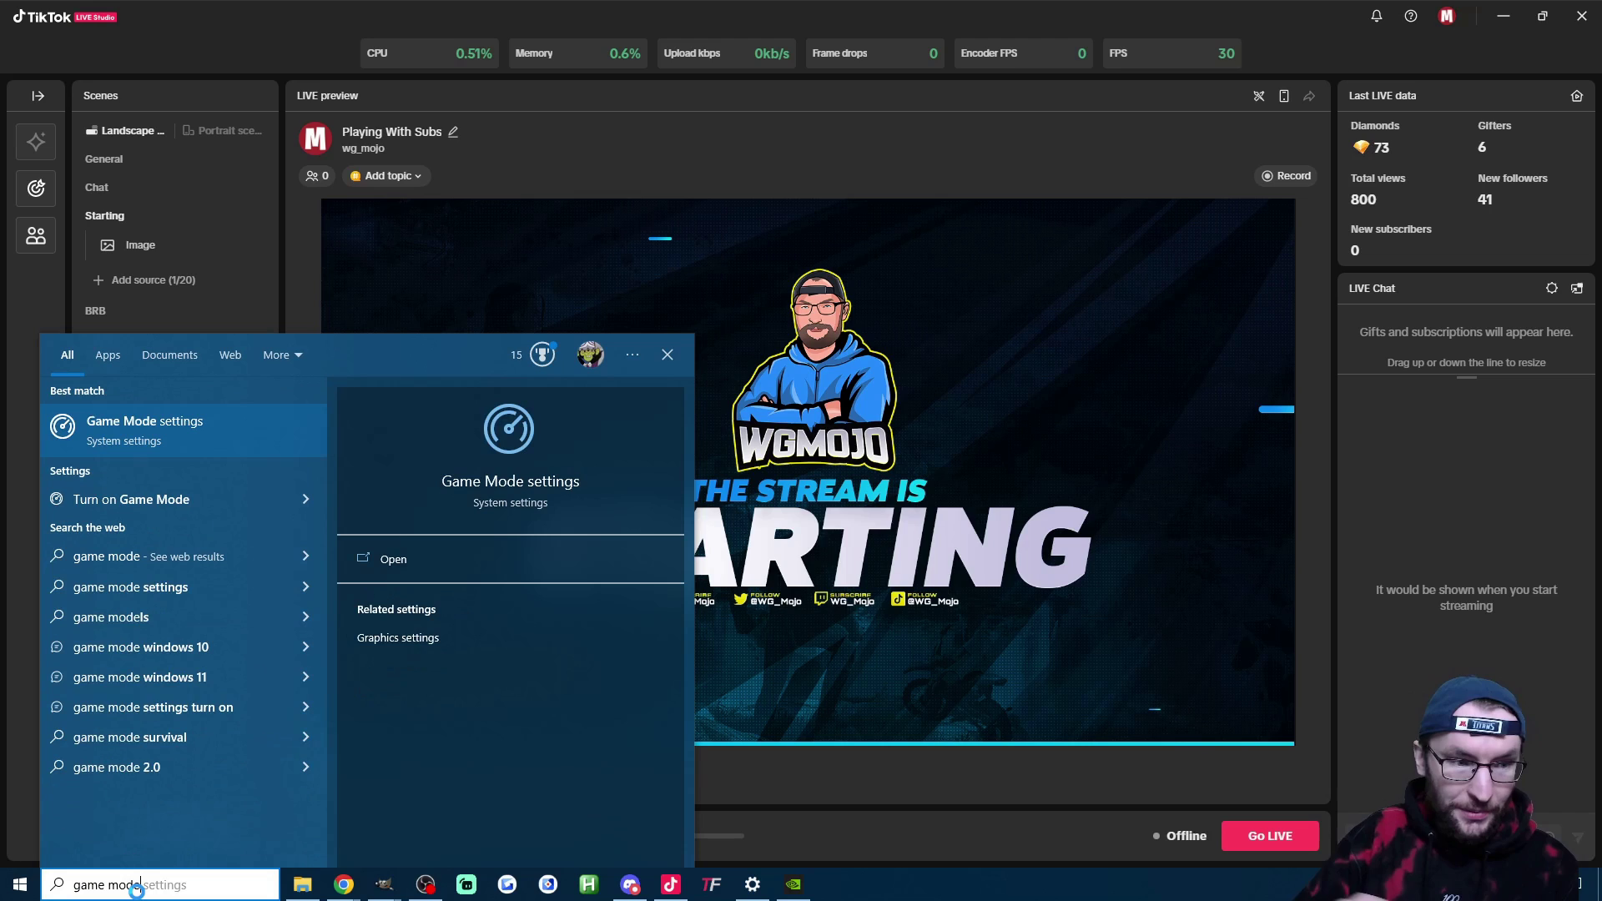
{"action": "left_click", "coordinate": [138, 435]}
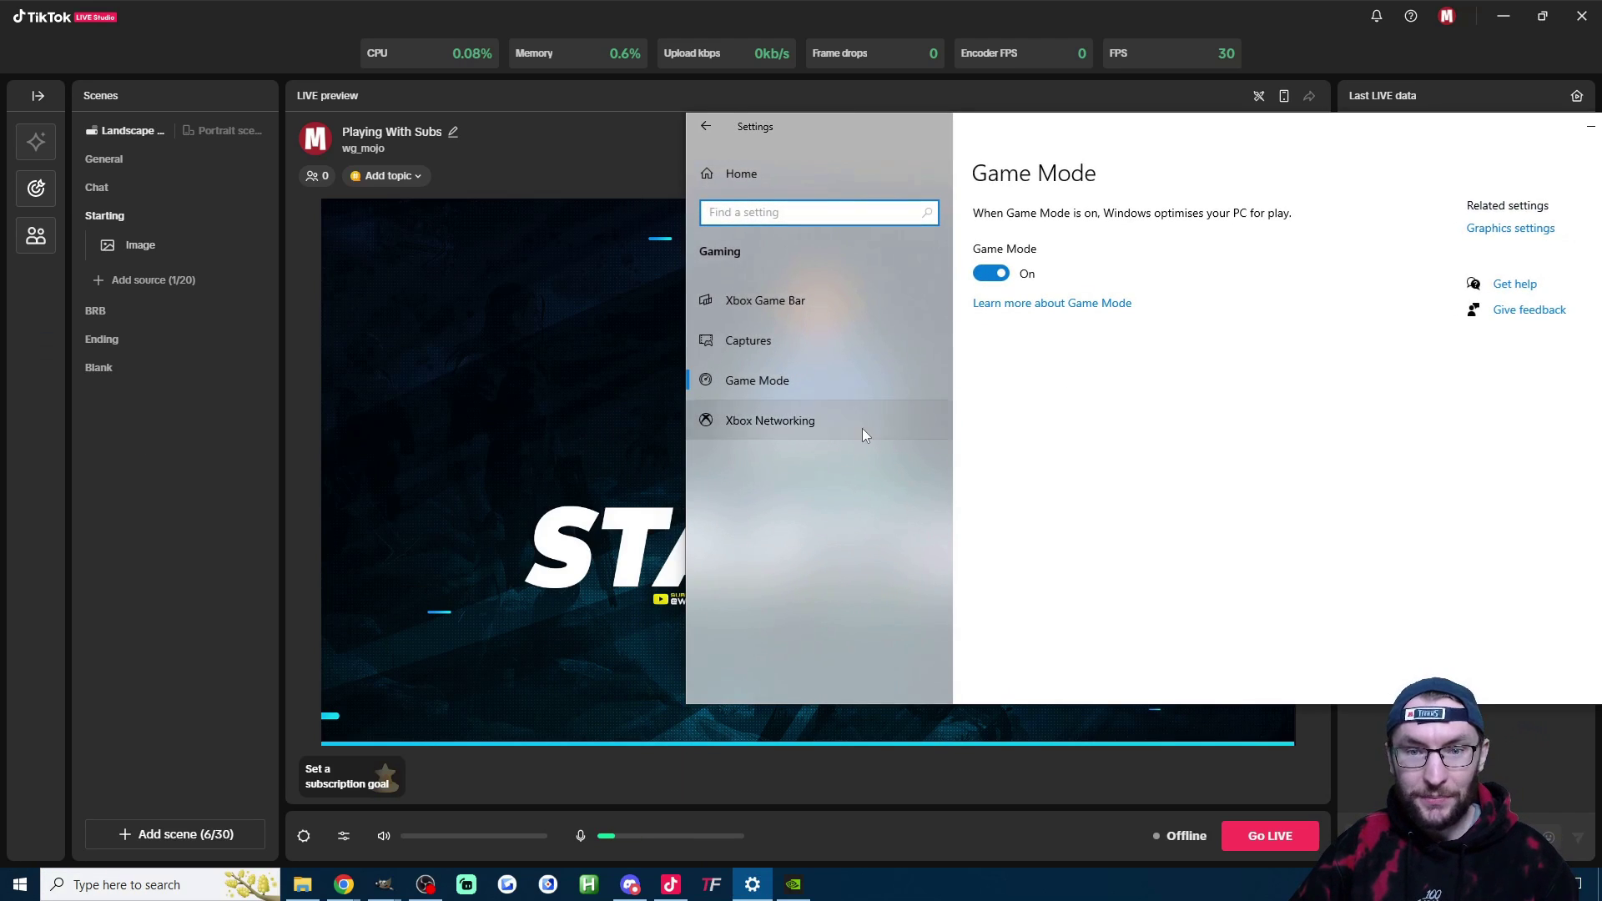
{"action": "left_click_drag", "start_coordinate": [1173, 144], "coordinate": [749, 161]}
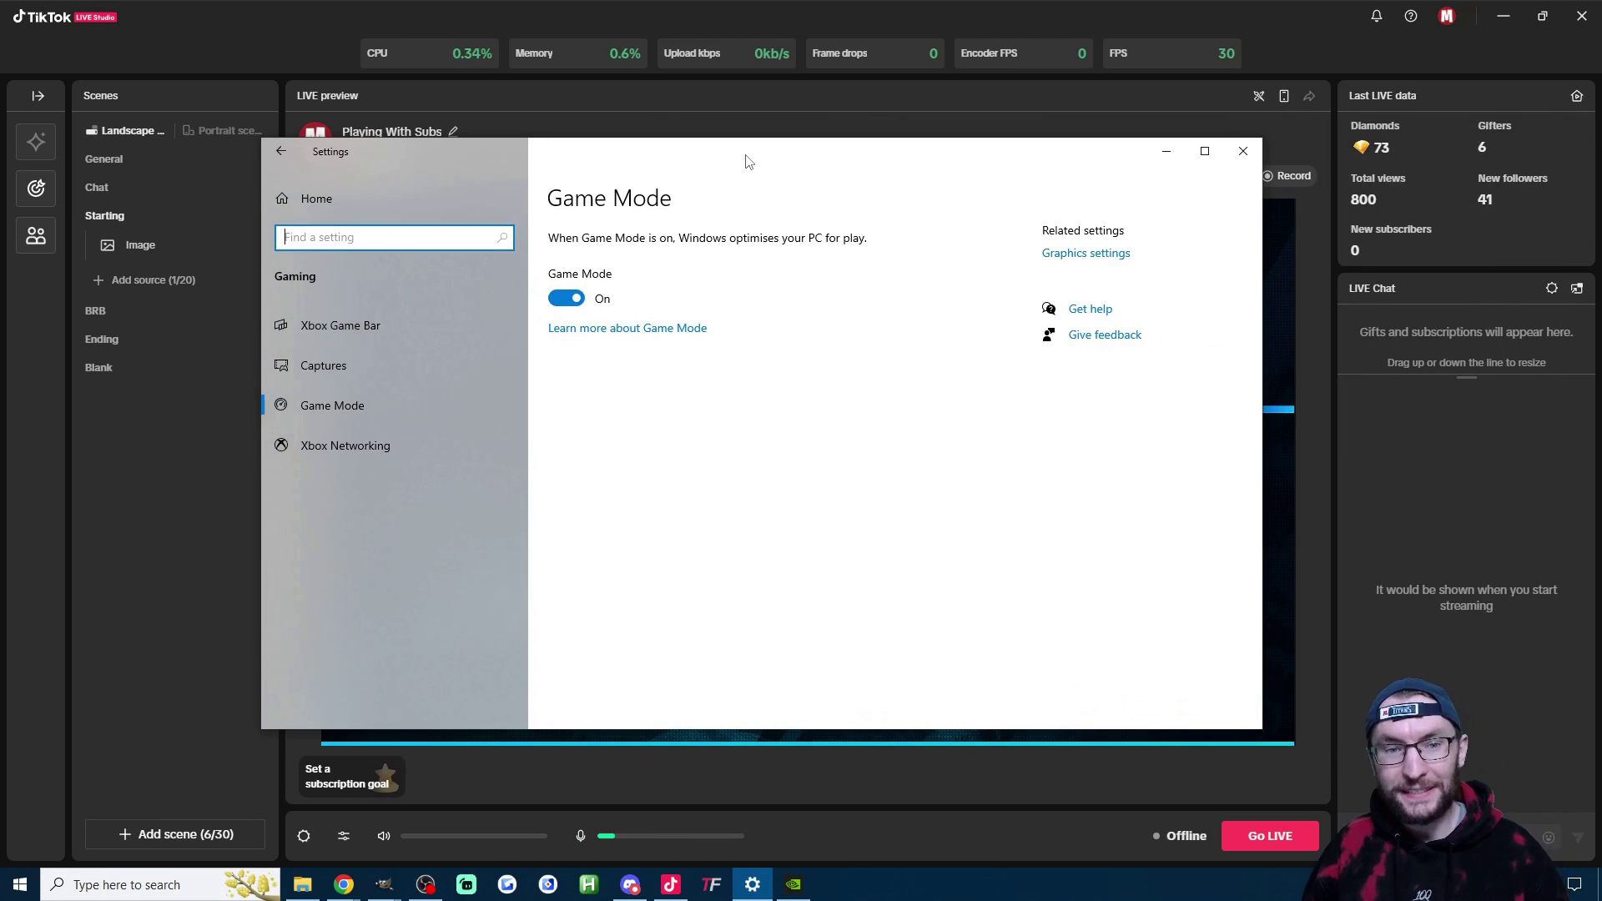
{"action": "key", "text": "alt+F4"}
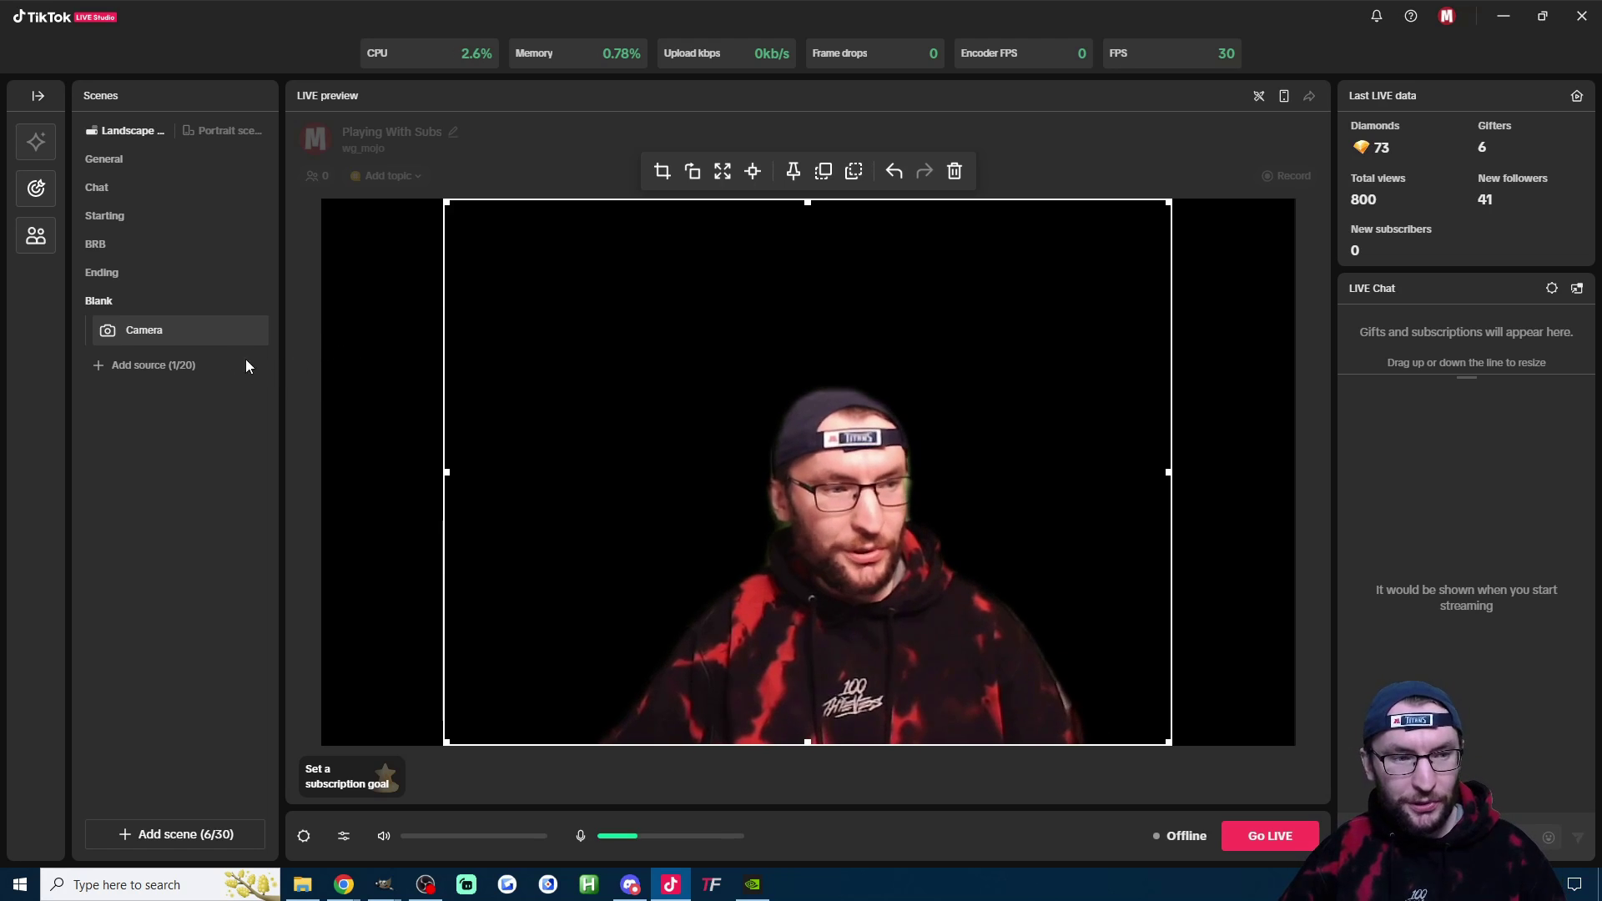
Step: Switch off the Camera source's Foreground background effect and apply the change
{"action": "mouse_move", "coordinate": [174, 336]}
{"action": "left_click", "coordinate": [232, 332]}
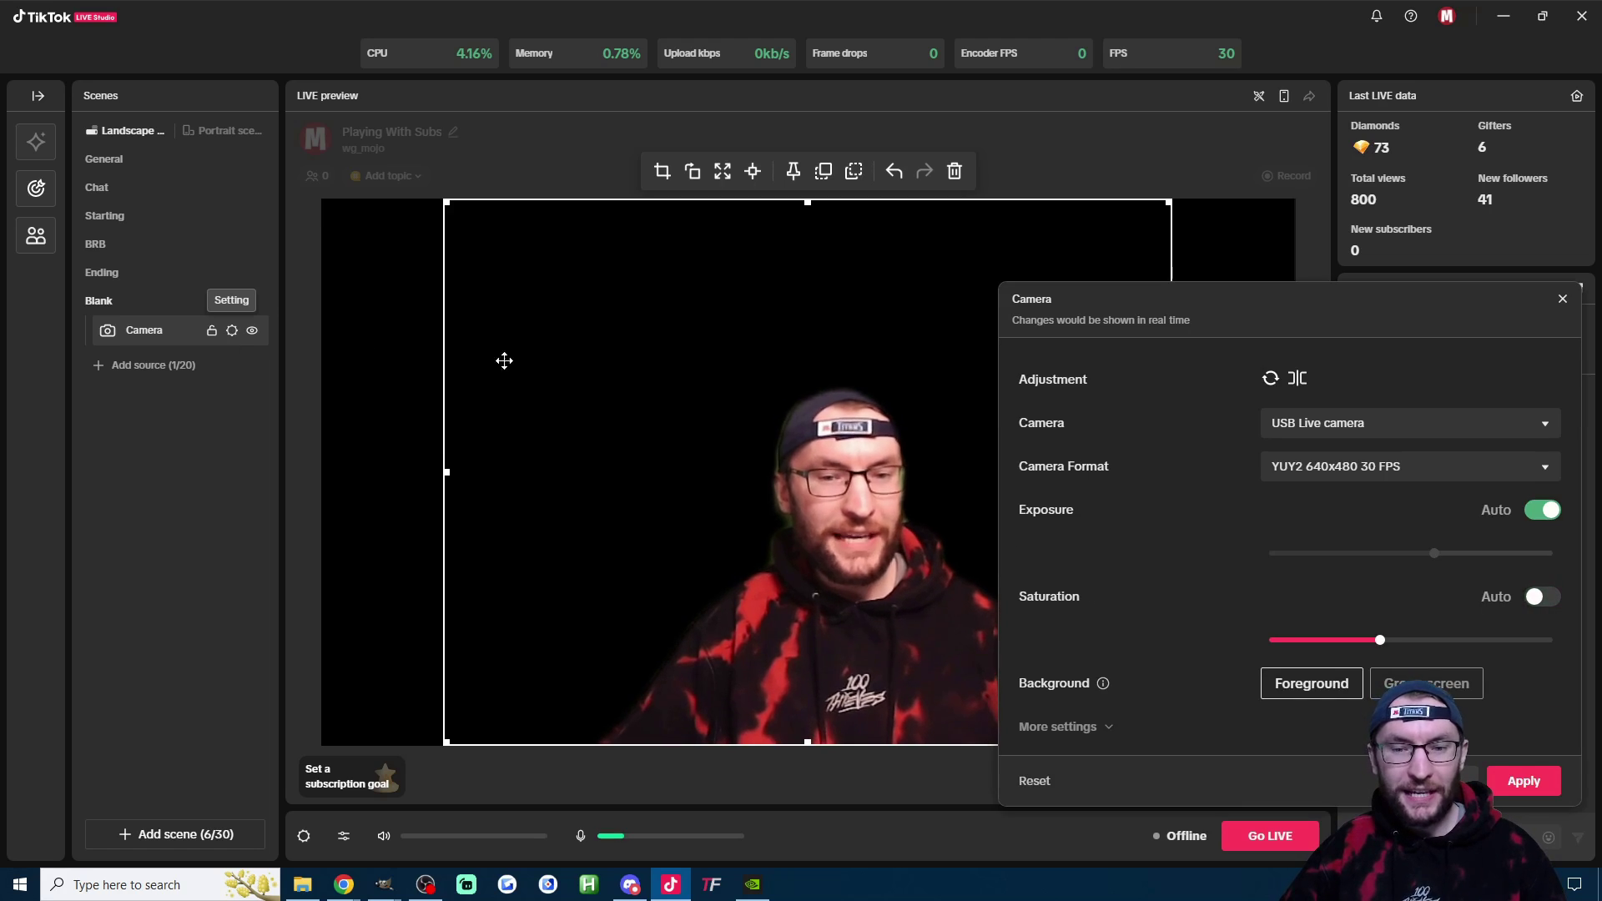
{"action": "left_click_drag", "start_coordinate": [1225, 307], "coordinate": [403, 116]}
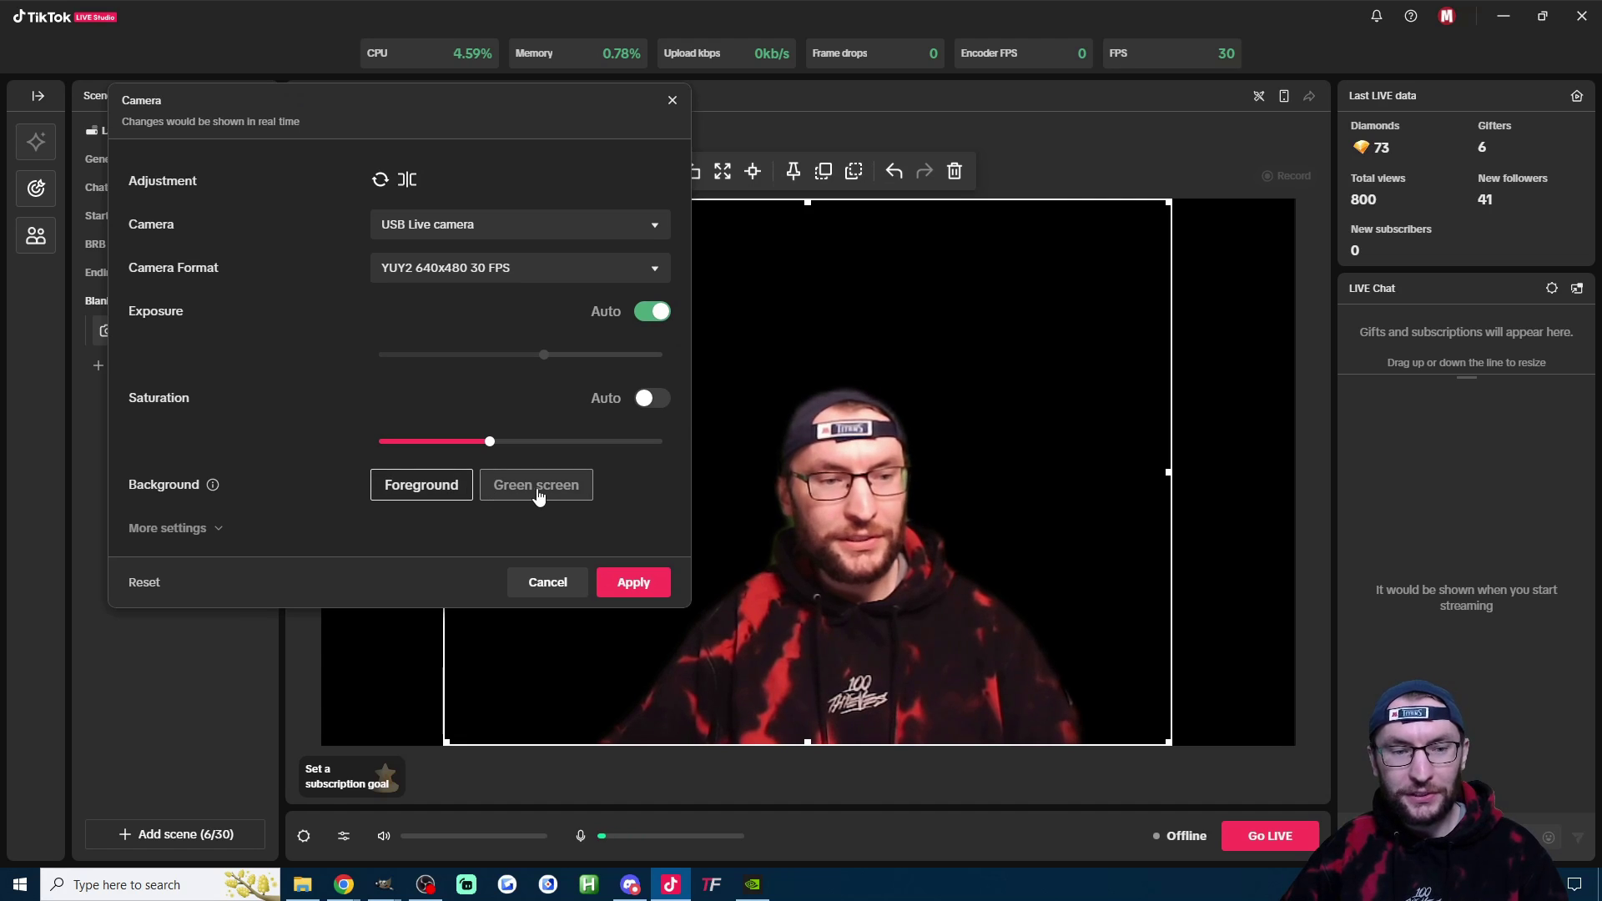
{"action": "left_click", "coordinate": [422, 498]}
{"action": "left_click_drag", "start_coordinate": [422, 117], "coordinate": [383, 119]}
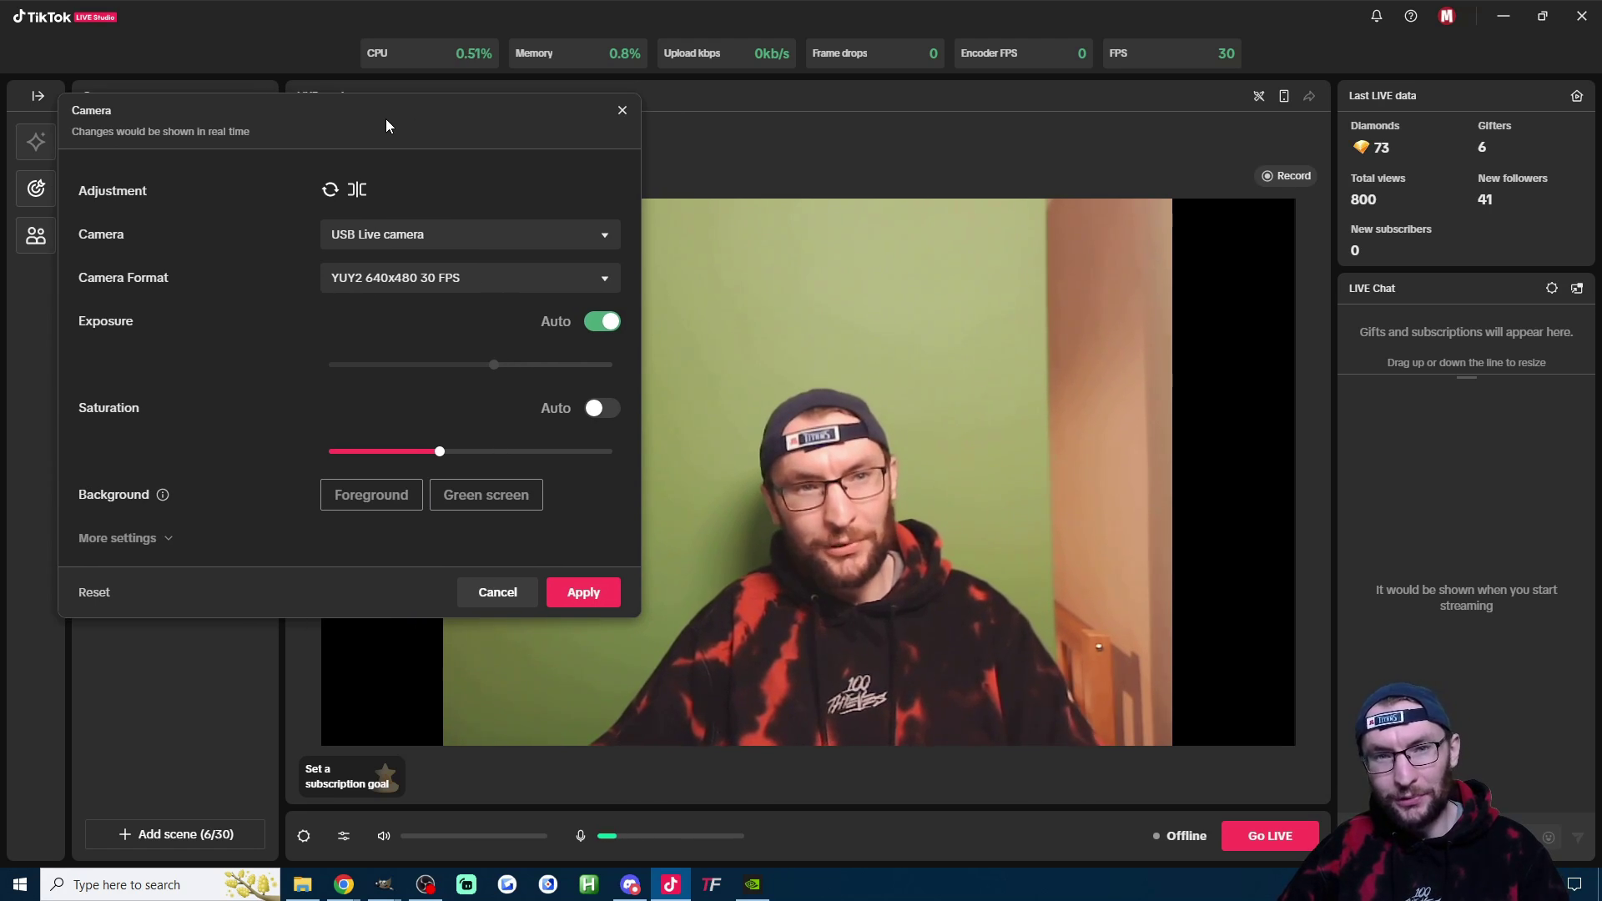
{"action": "left_click", "coordinate": [584, 592]}
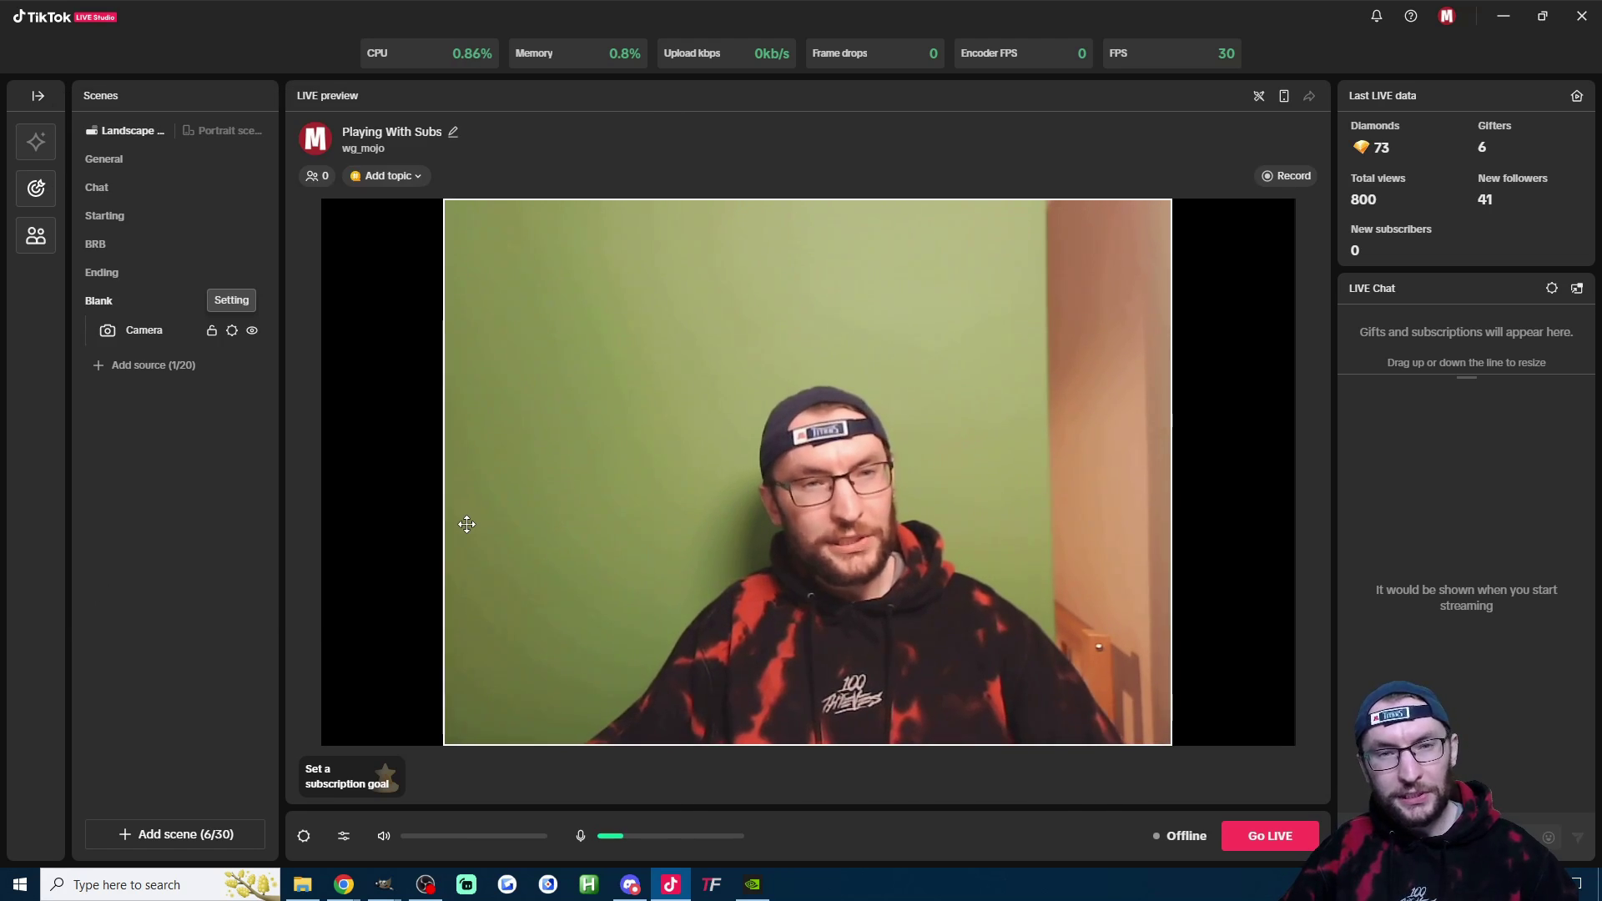
{"action": "left_click", "coordinate": [424, 516]}
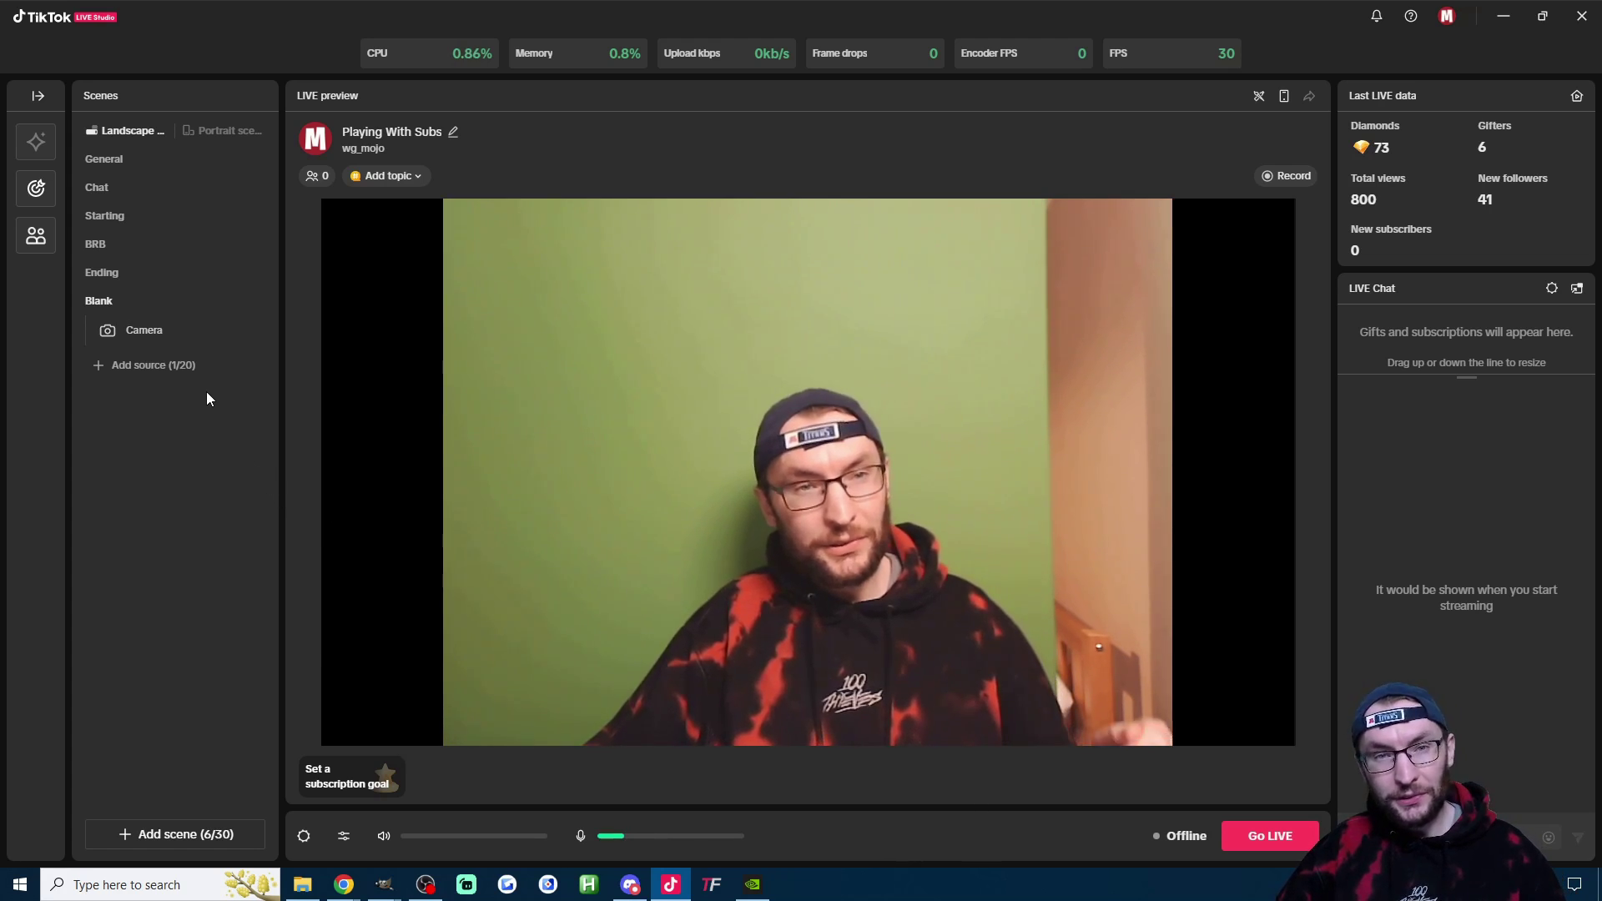
{"action": "left_click", "coordinate": [189, 373]}
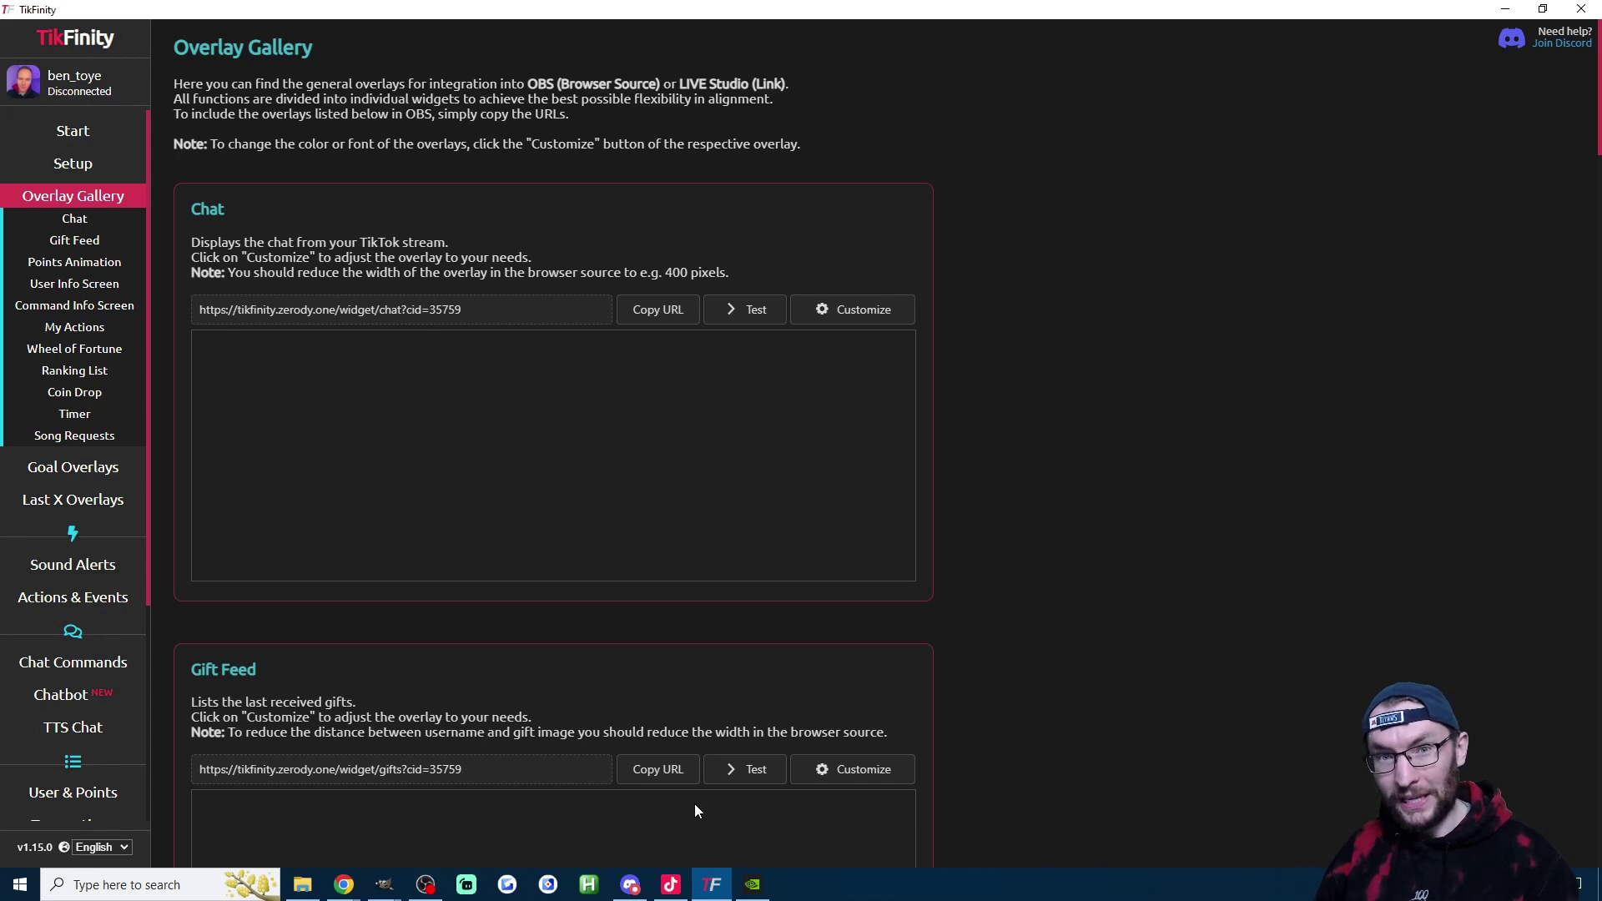
Step: Return to LIVE Studio and open the twitch overlay folder holding sss.png in File Explorer
{"action": "key", "text": "alt+Tab"}
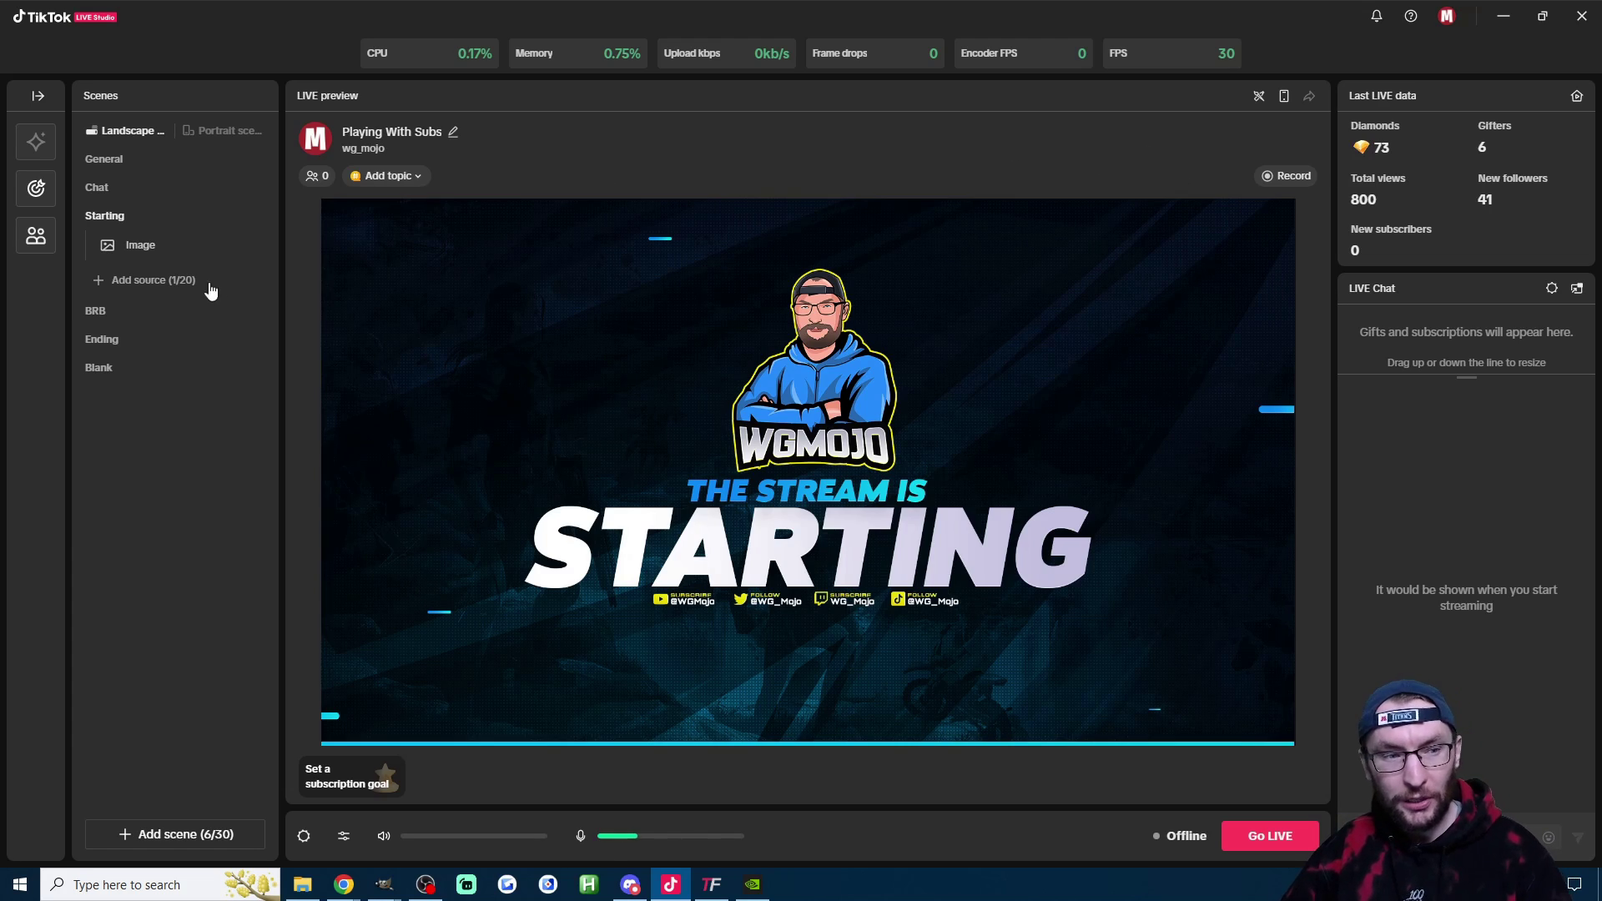
{"action": "left_click", "coordinate": [143, 283]}
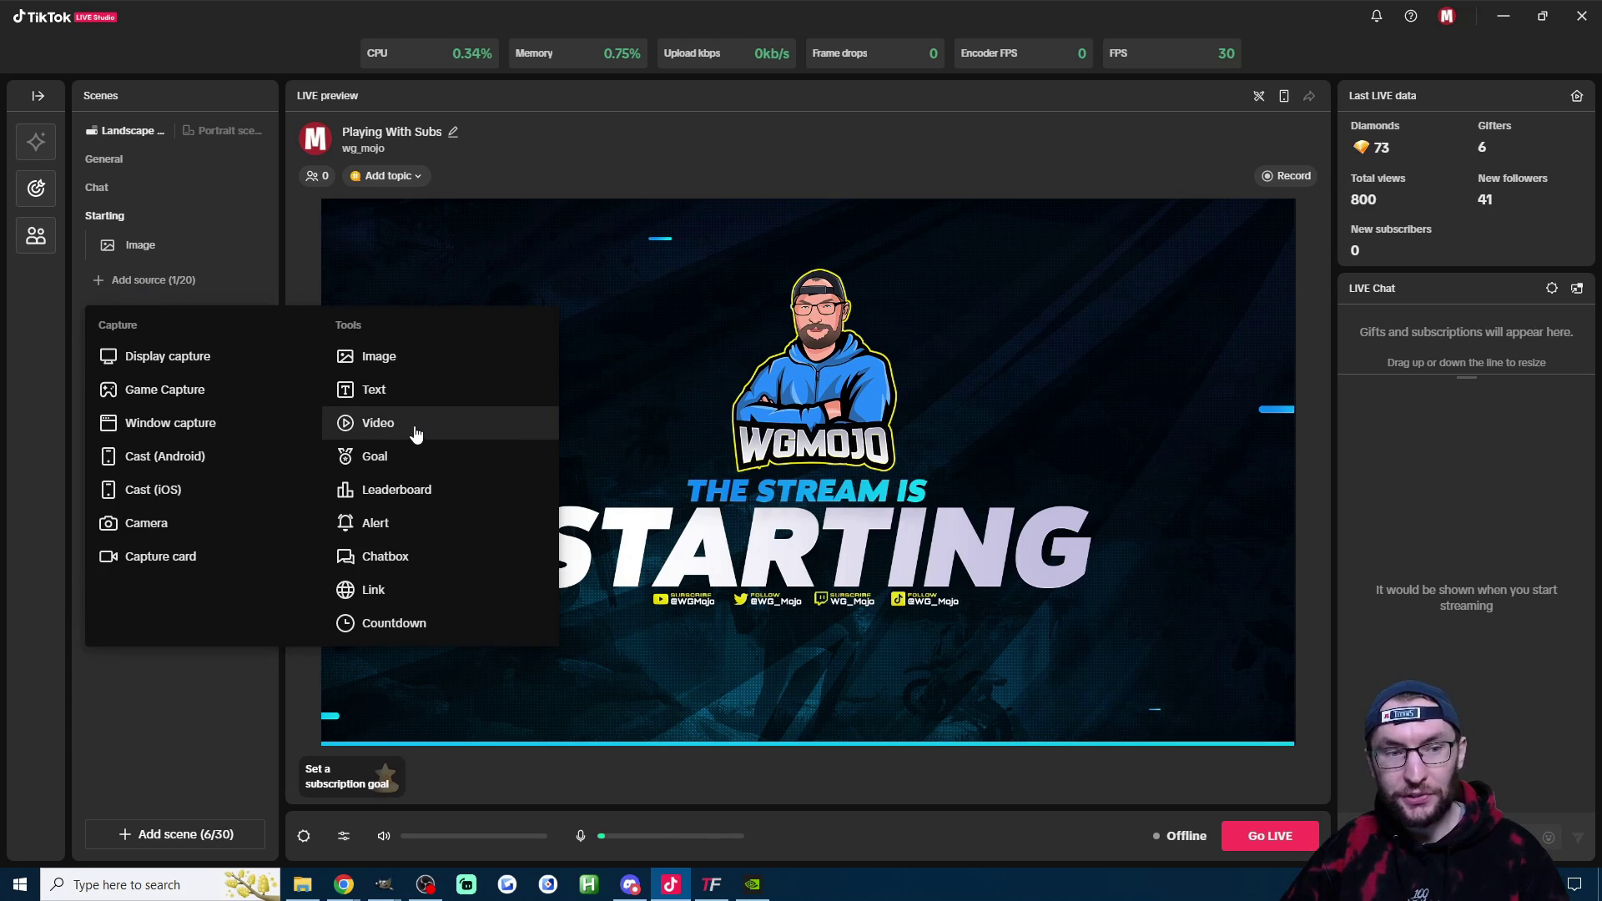
{"action": "left_click", "coordinate": [830, 161]}
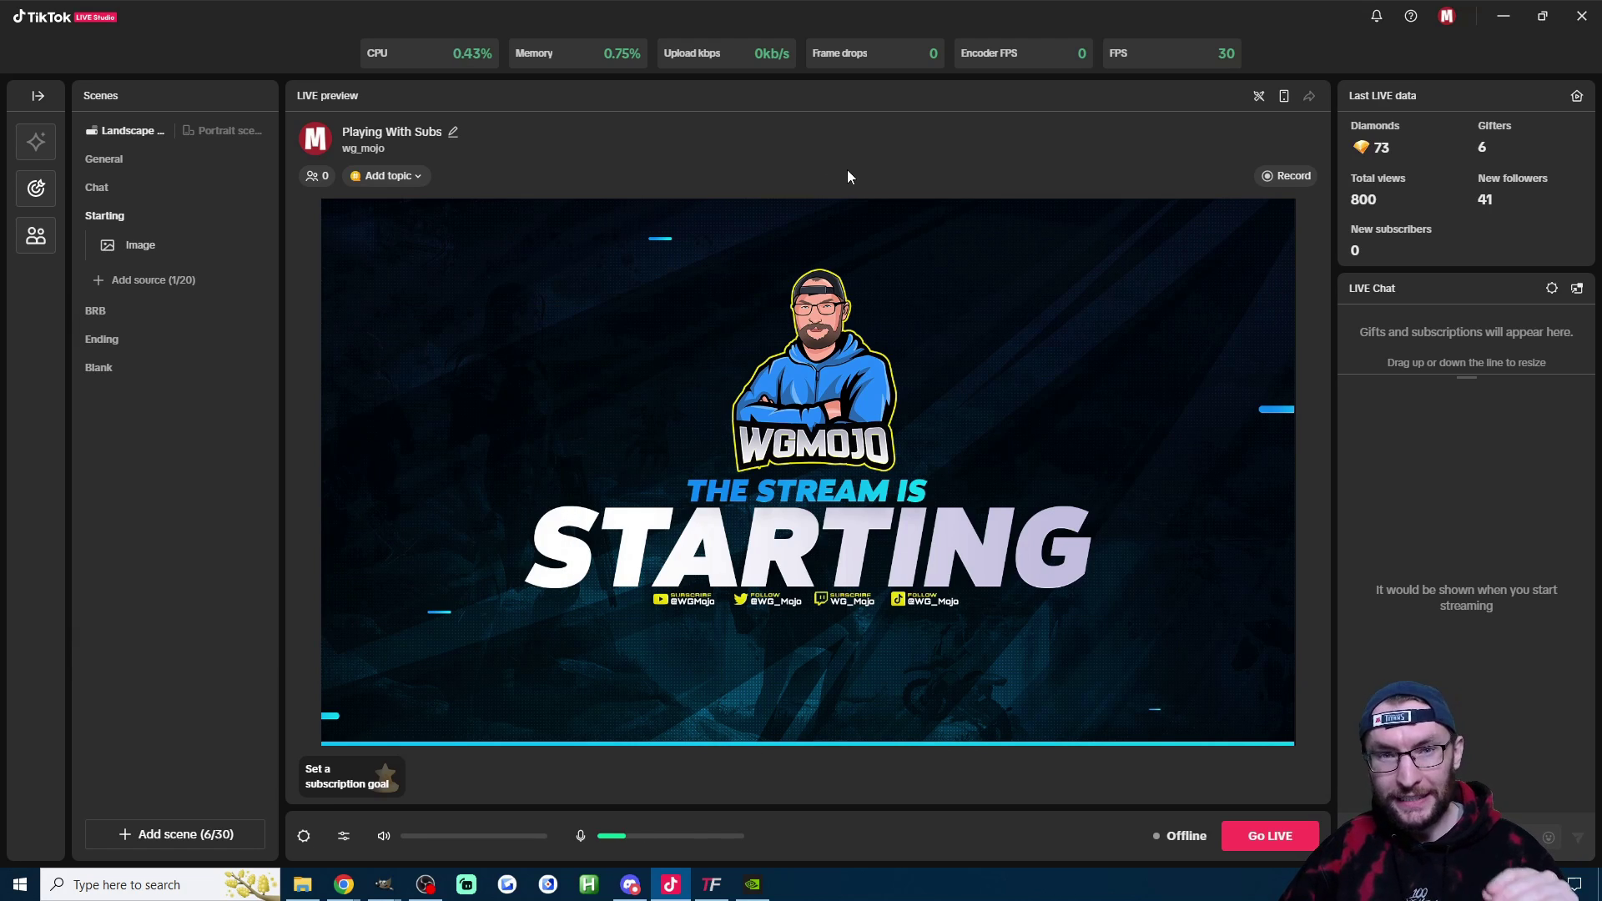
{"action": "left_click", "coordinate": [309, 885]}
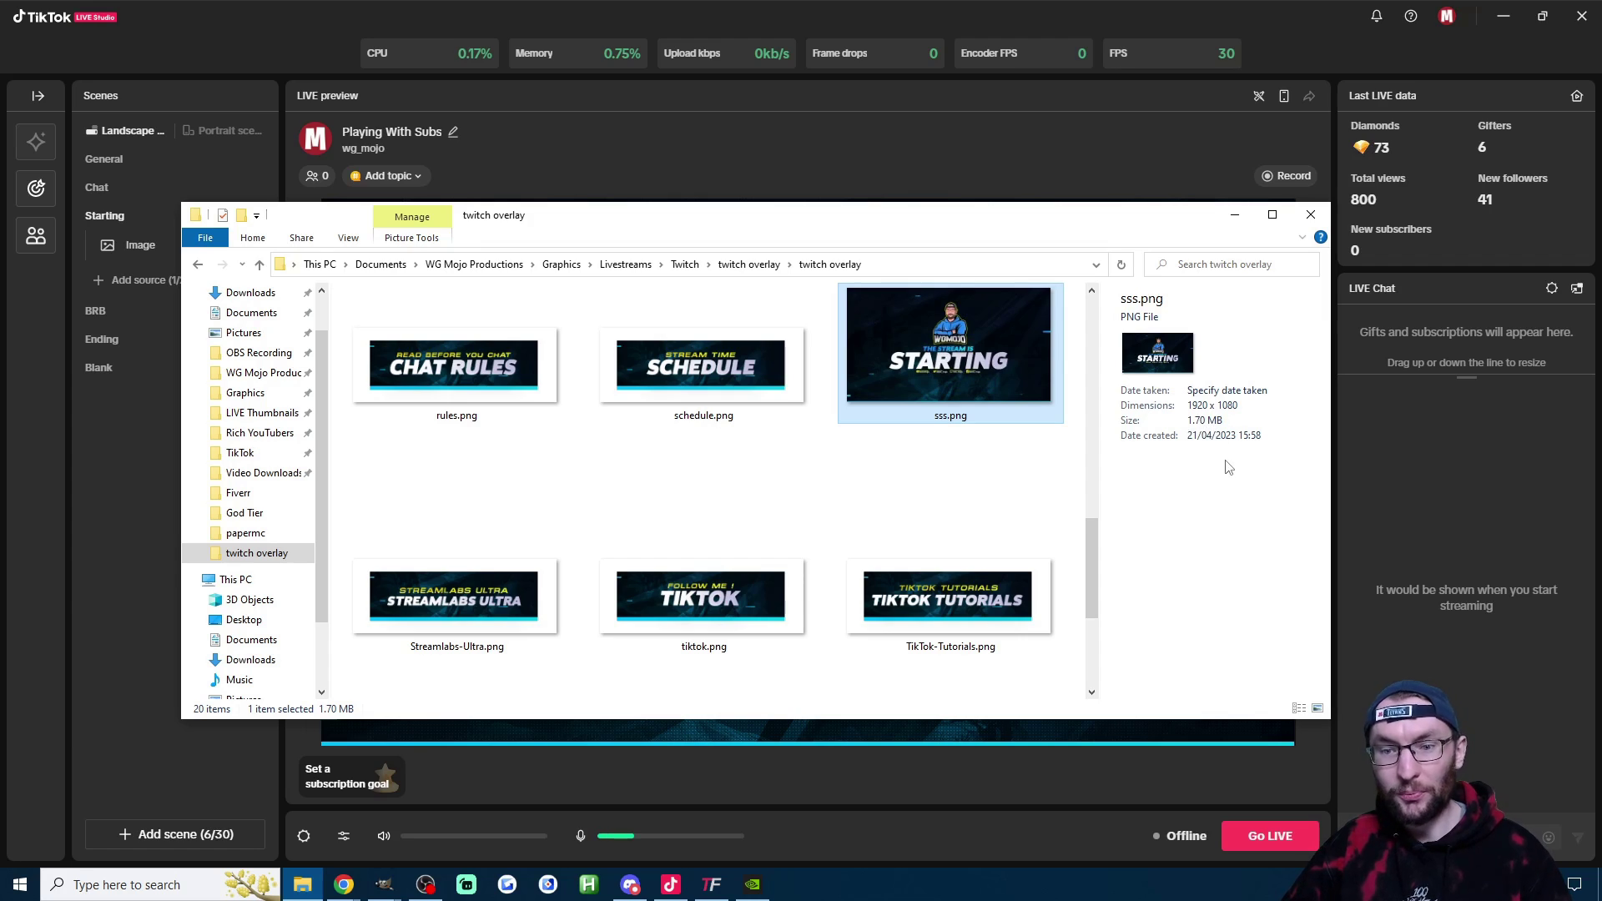
Step: Close the twitch overlay folder window to return to TikTok LIVE Studio's Blank scene
{"action": "left_click", "coordinate": [1233, 216]}
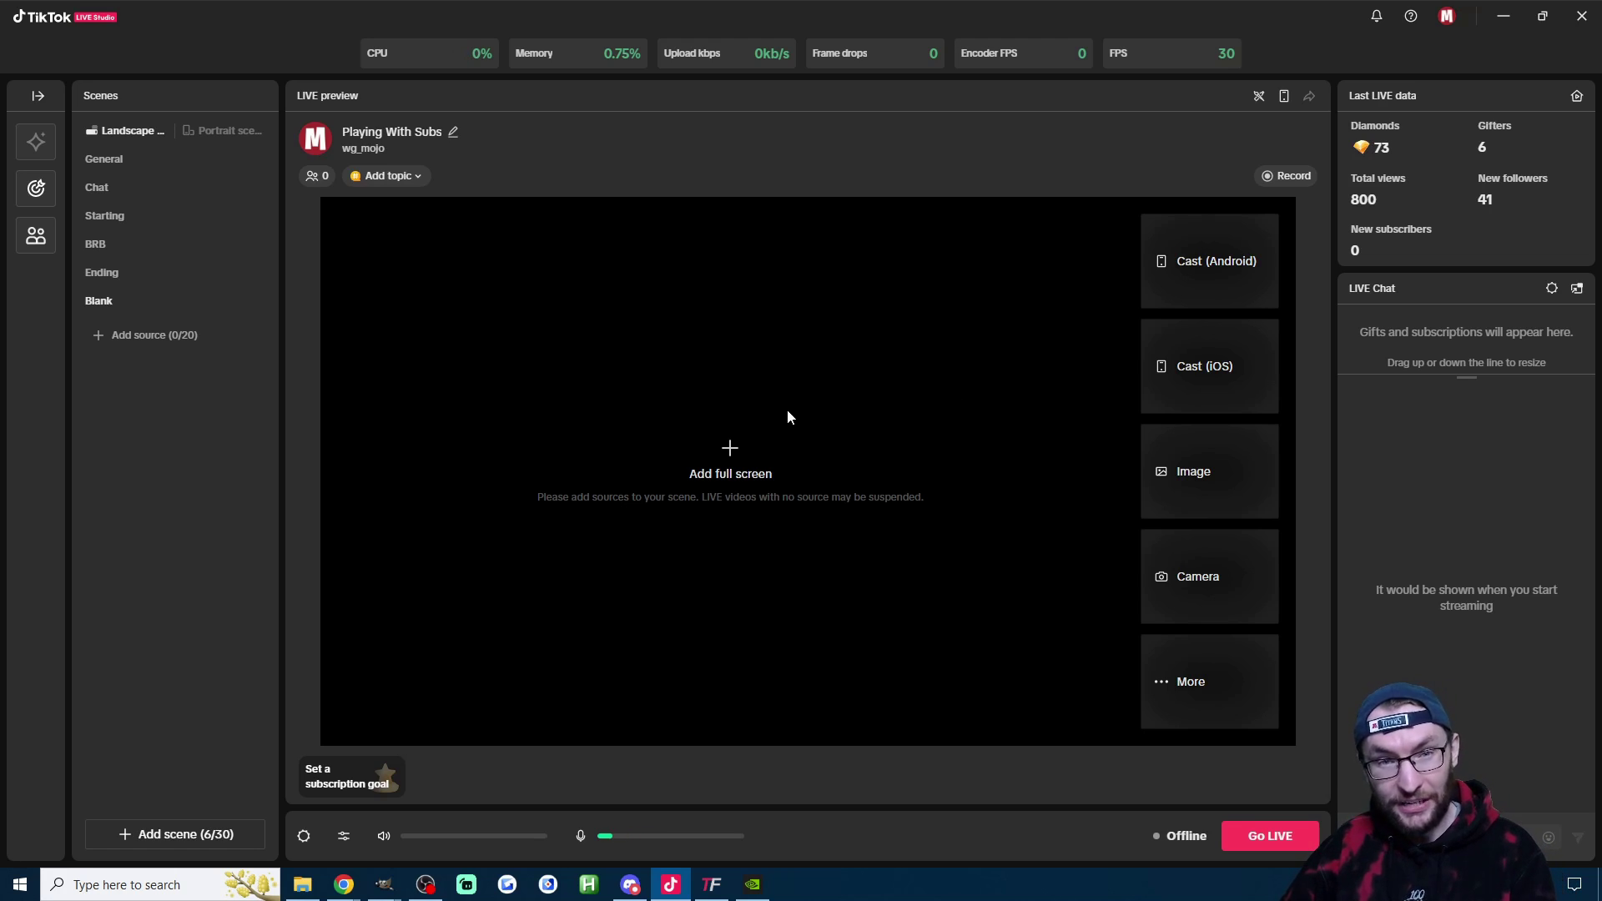
{"action": "left_click", "coordinate": [143, 336]}
{"action": "left_click", "coordinate": [158, 412]}
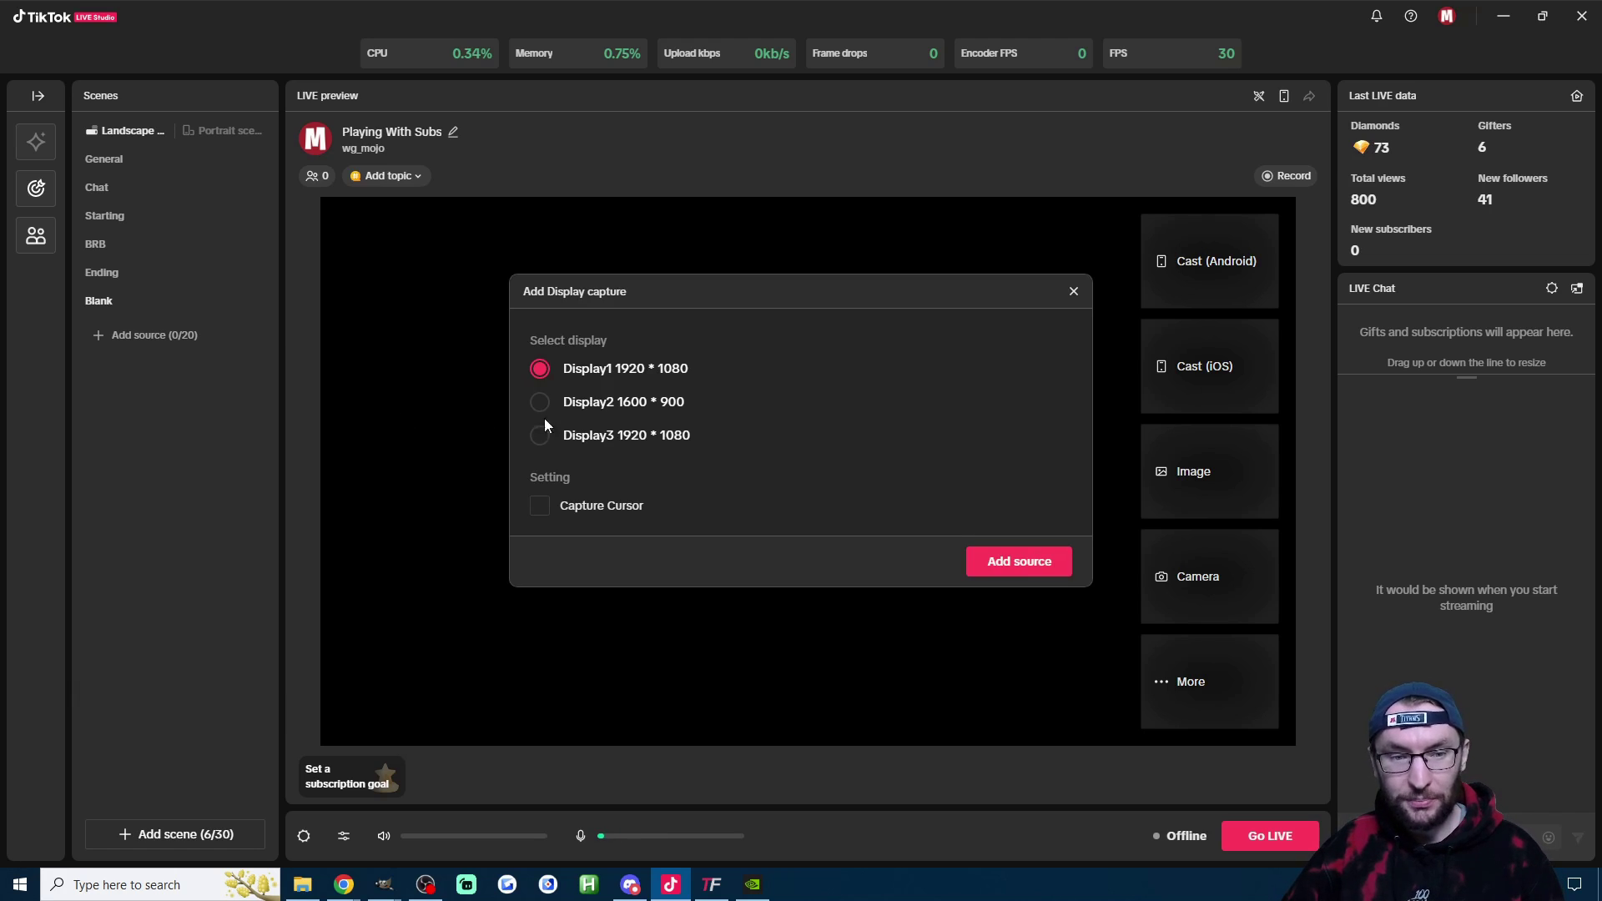
{"action": "left_click", "coordinate": [548, 514]}
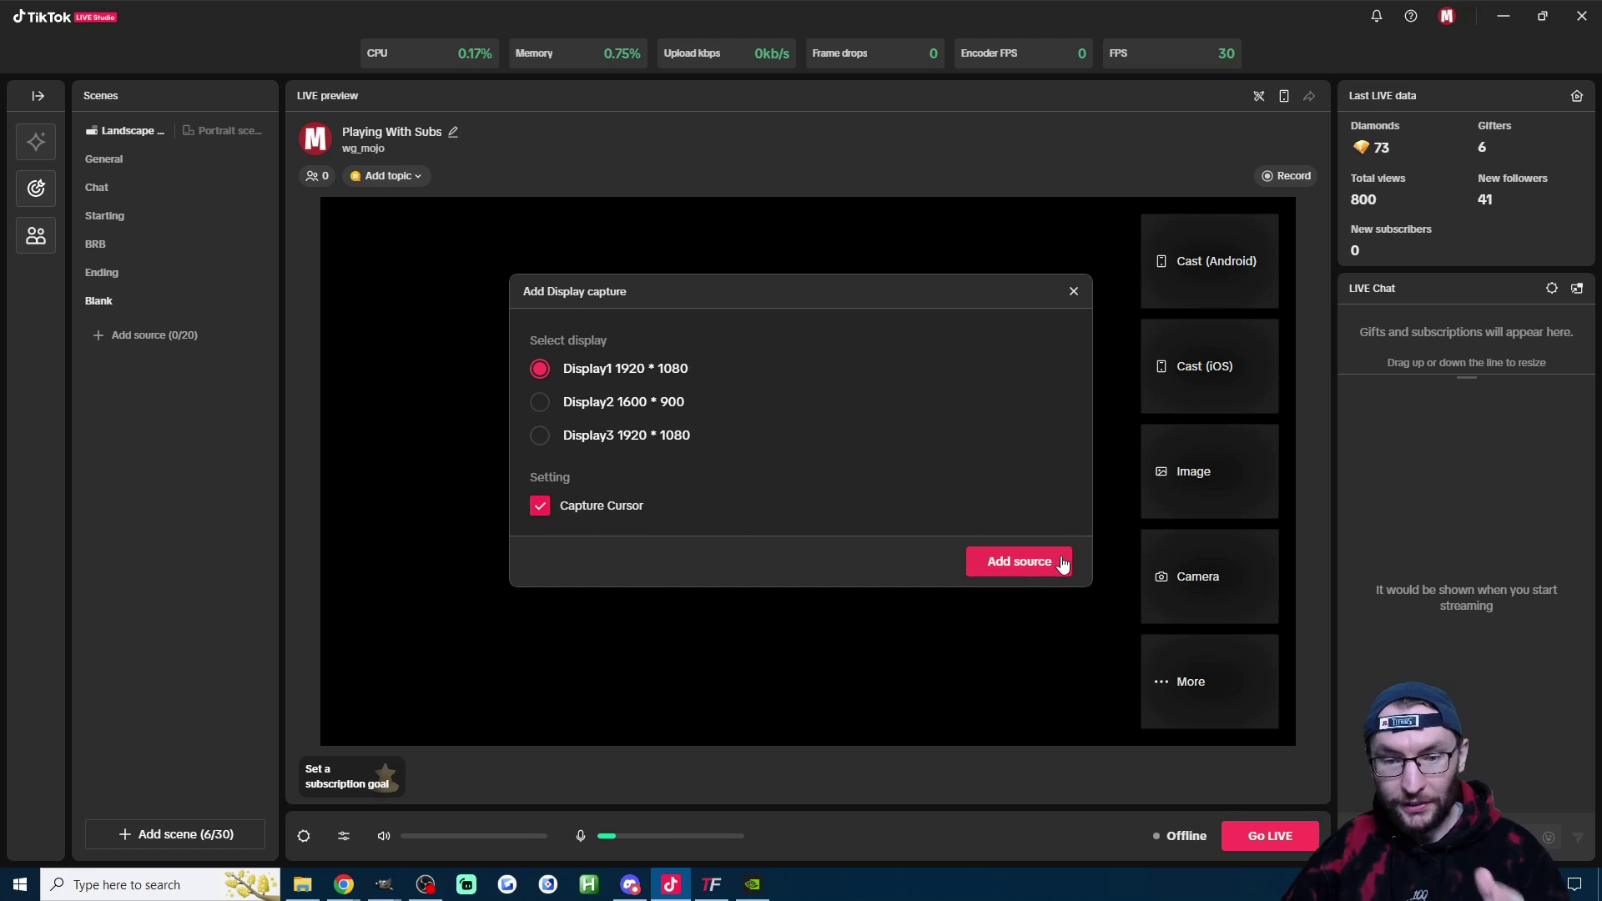
{"action": "left_click", "coordinate": [1019, 562]}
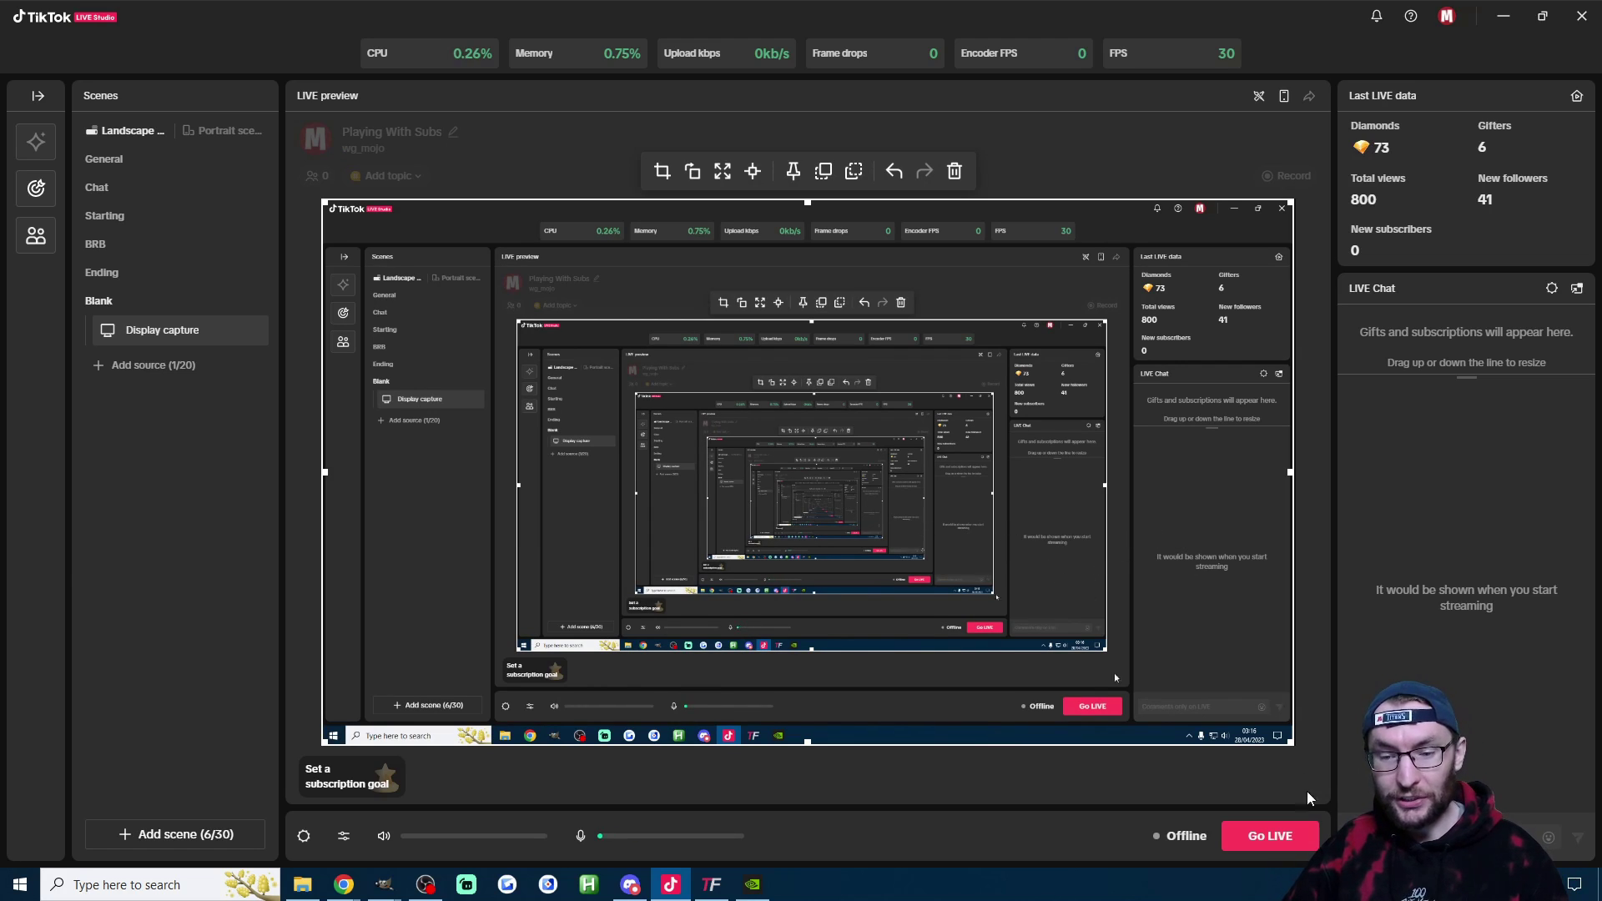
{"action": "left_click", "coordinate": [1503, 16]}
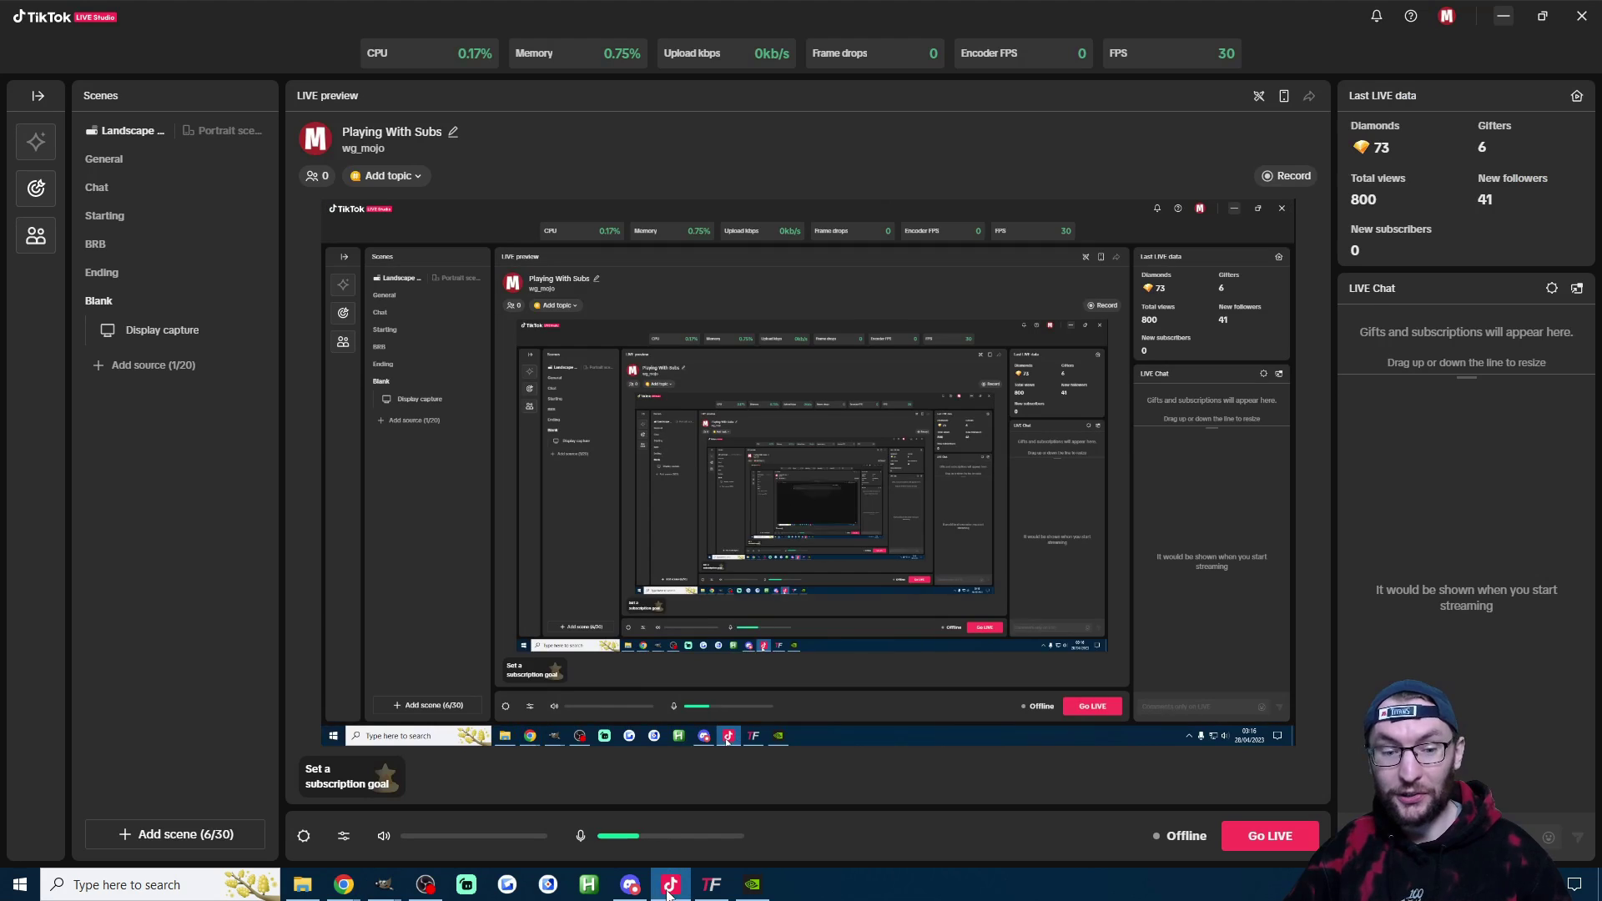
{"action": "left_click", "coordinate": [1503, 17]}
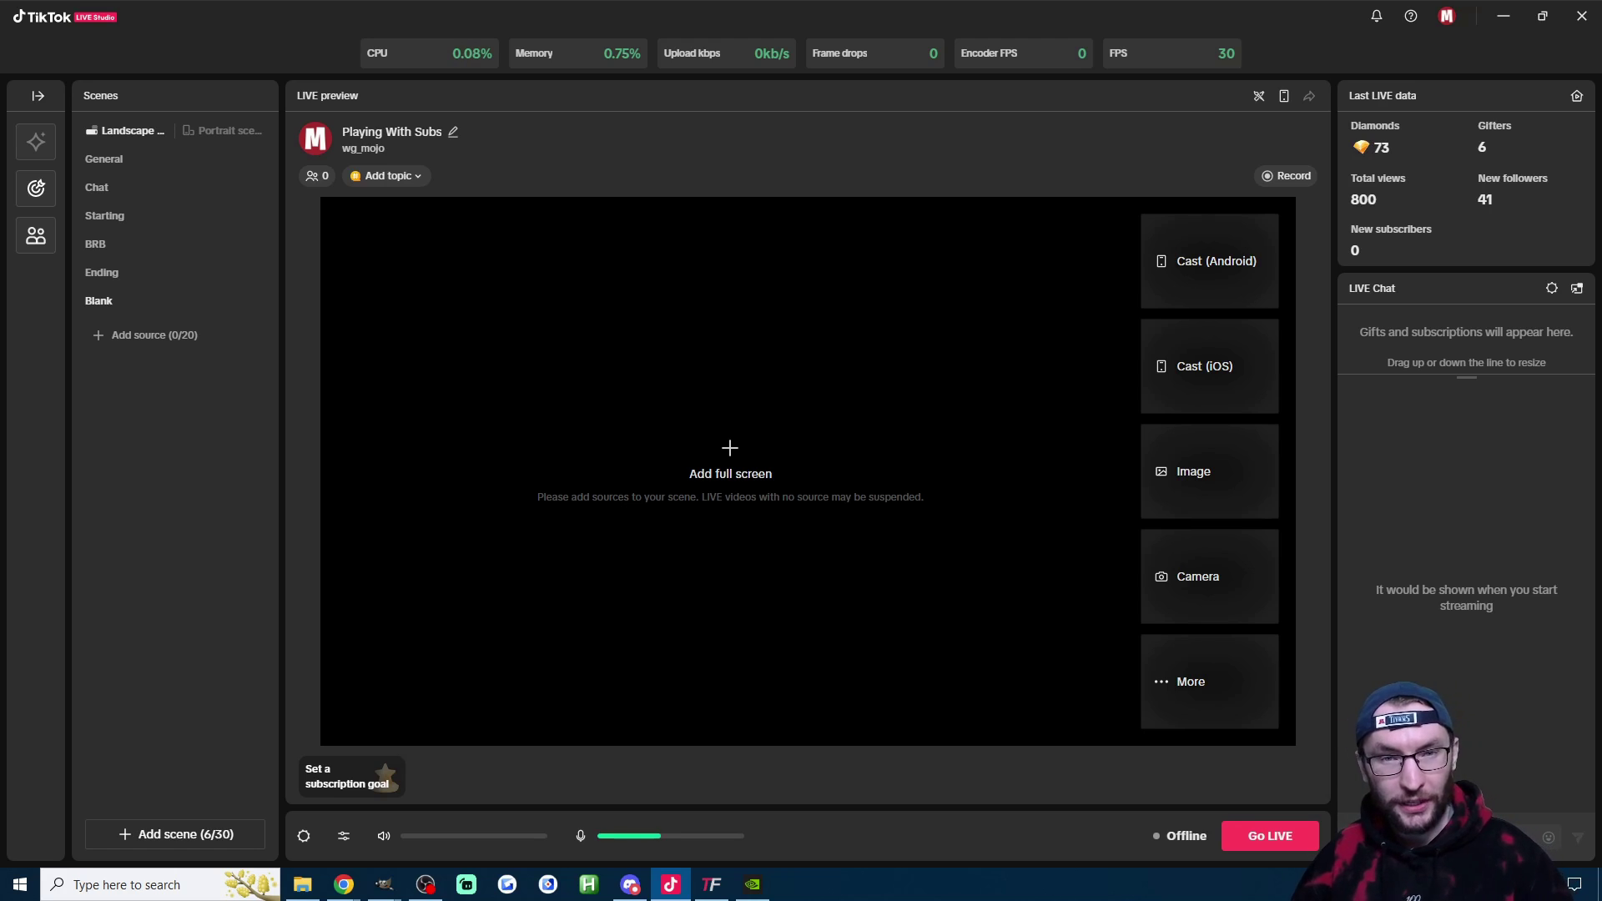
{"action": "left_click", "coordinate": [304, 837]}
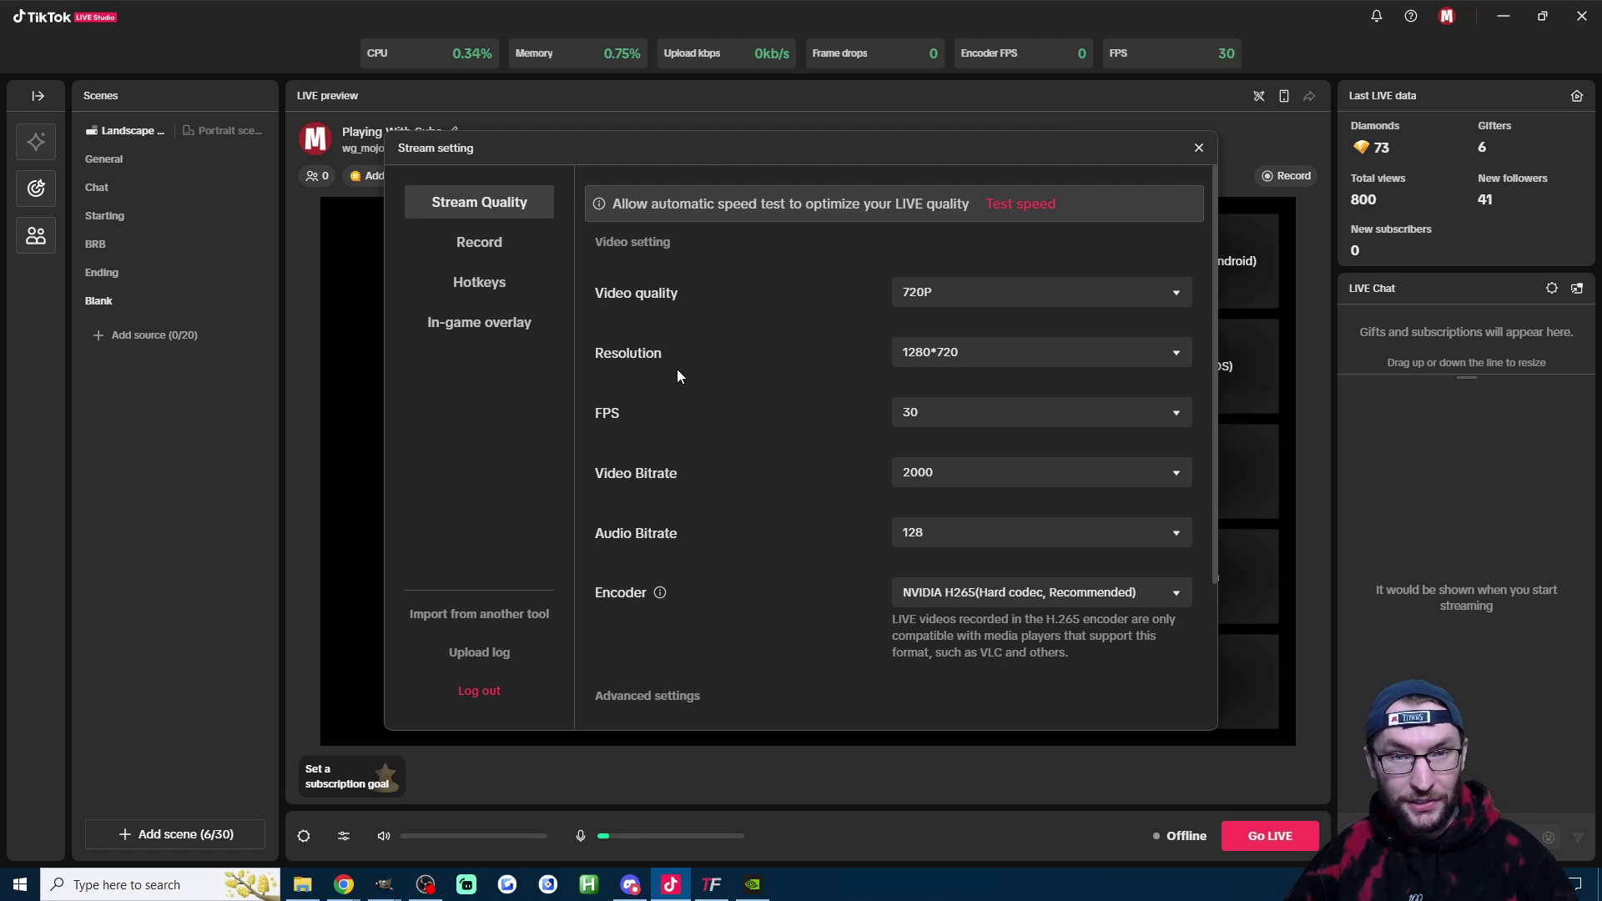
{"action": "key", "text": "Escape"}
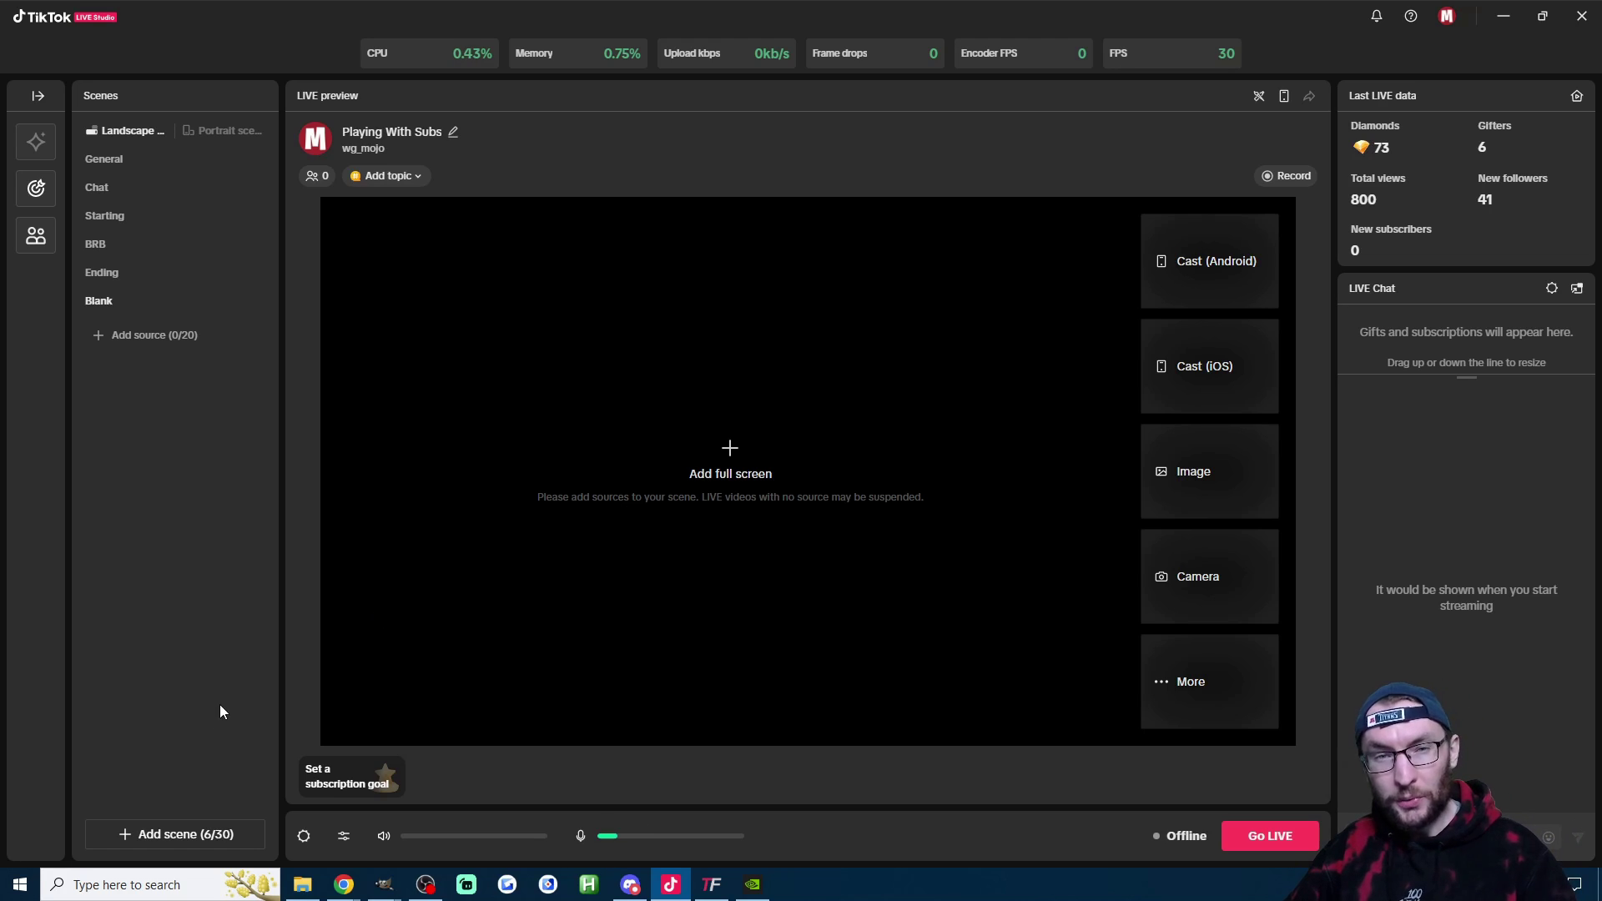
{"action": "right_click", "coordinate": [20, 887]}
{"action": "left_click", "coordinate": [112, 693]}
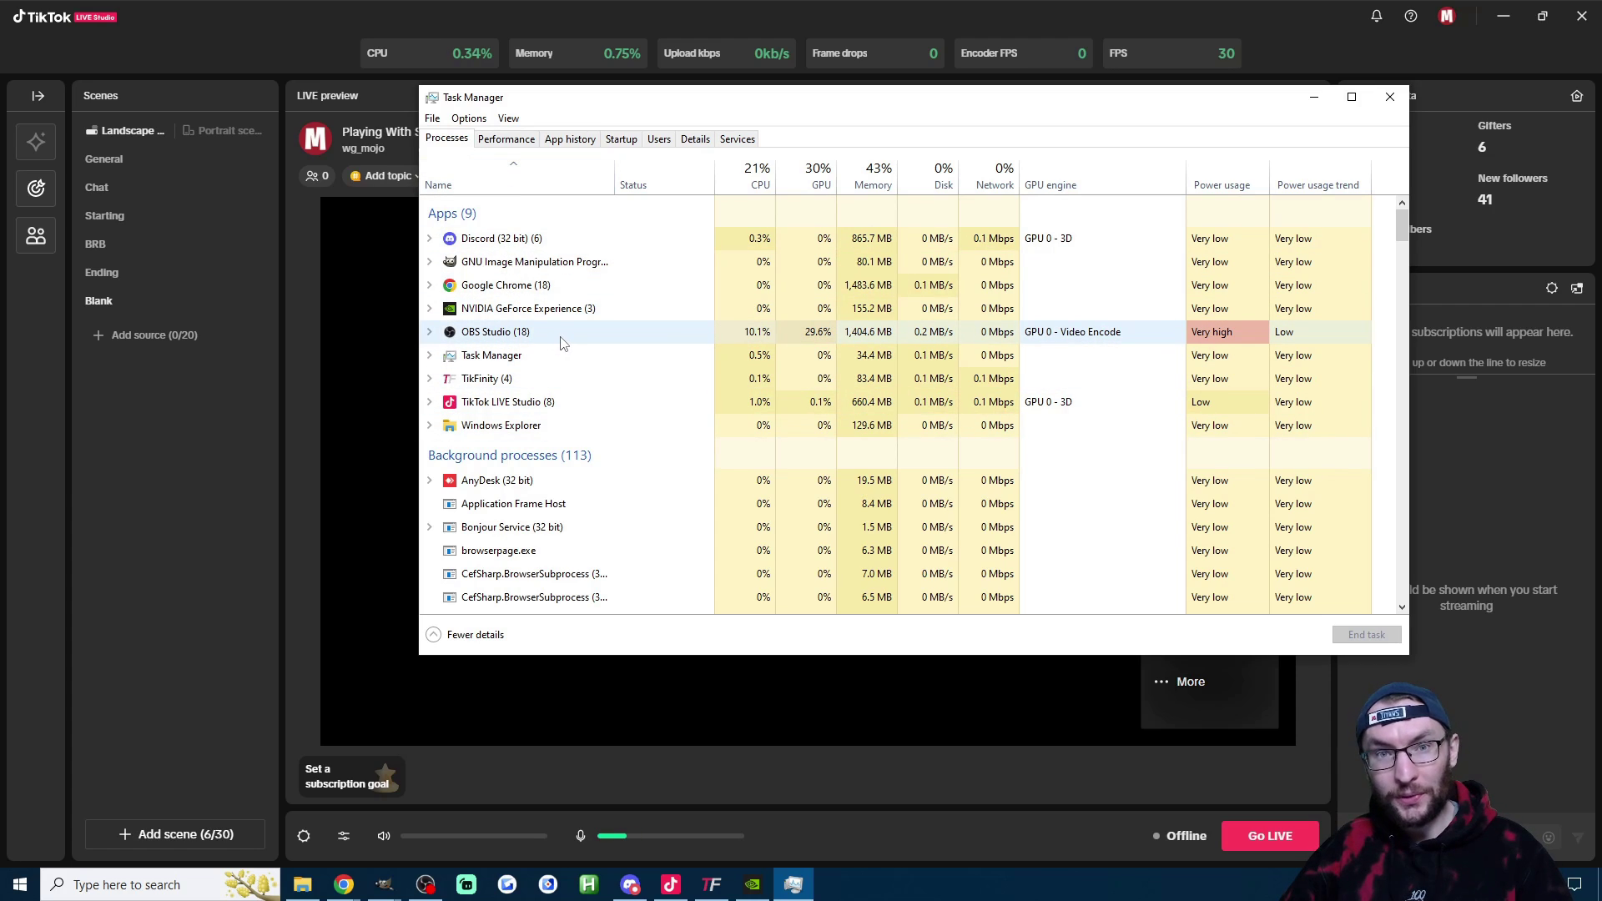
{"action": "left_click", "coordinate": [522, 142]}
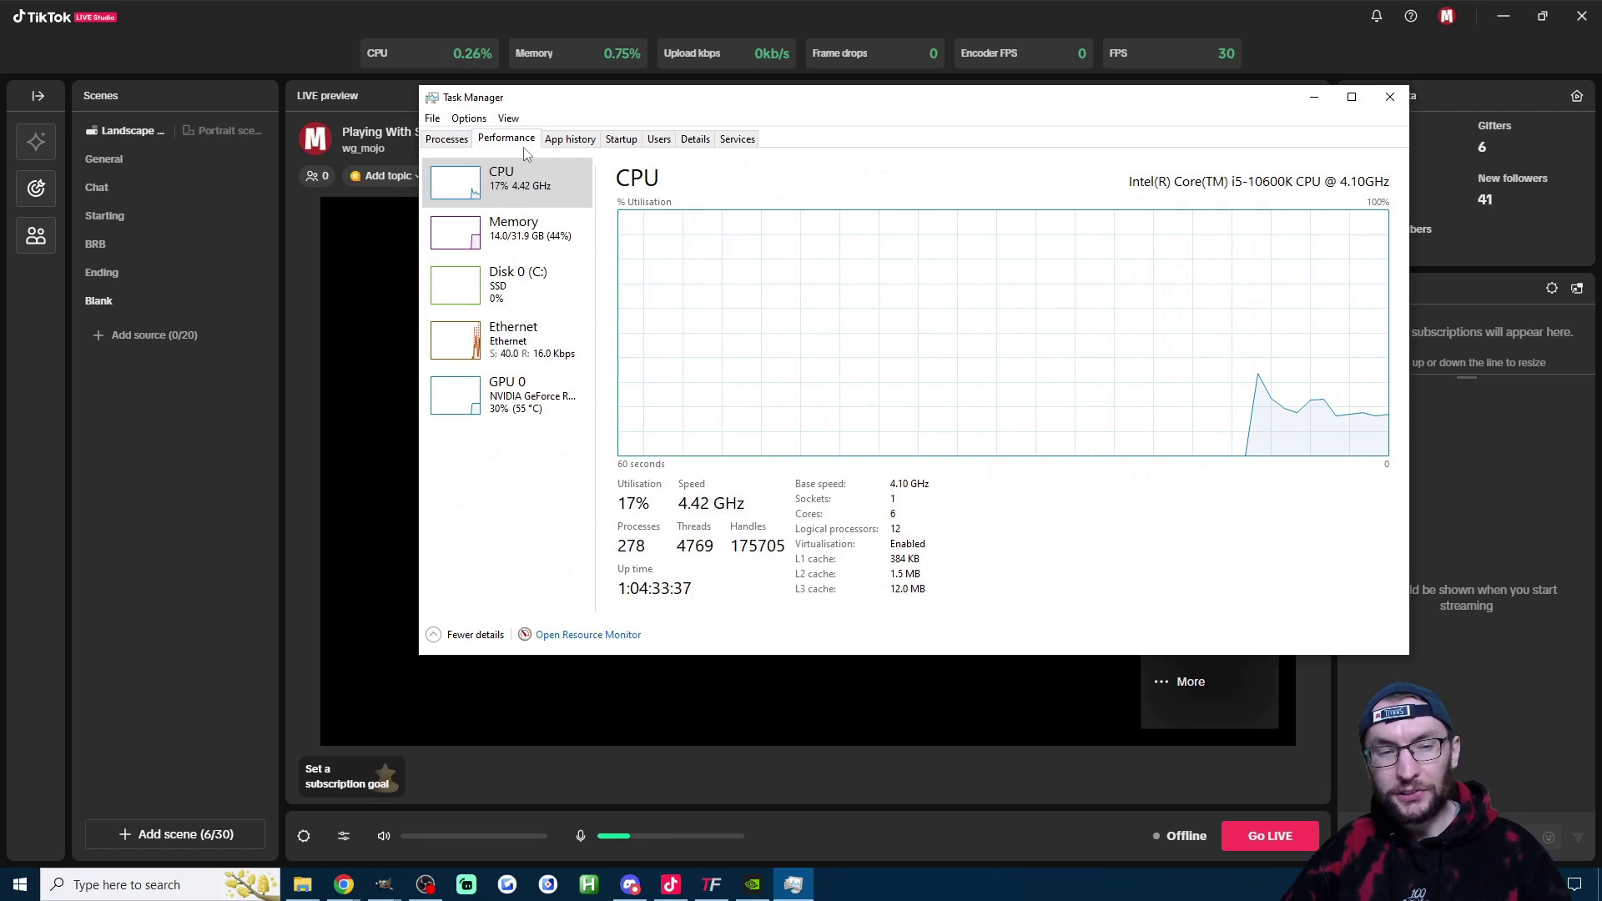
{"action": "left_click", "coordinate": [520, 345]}
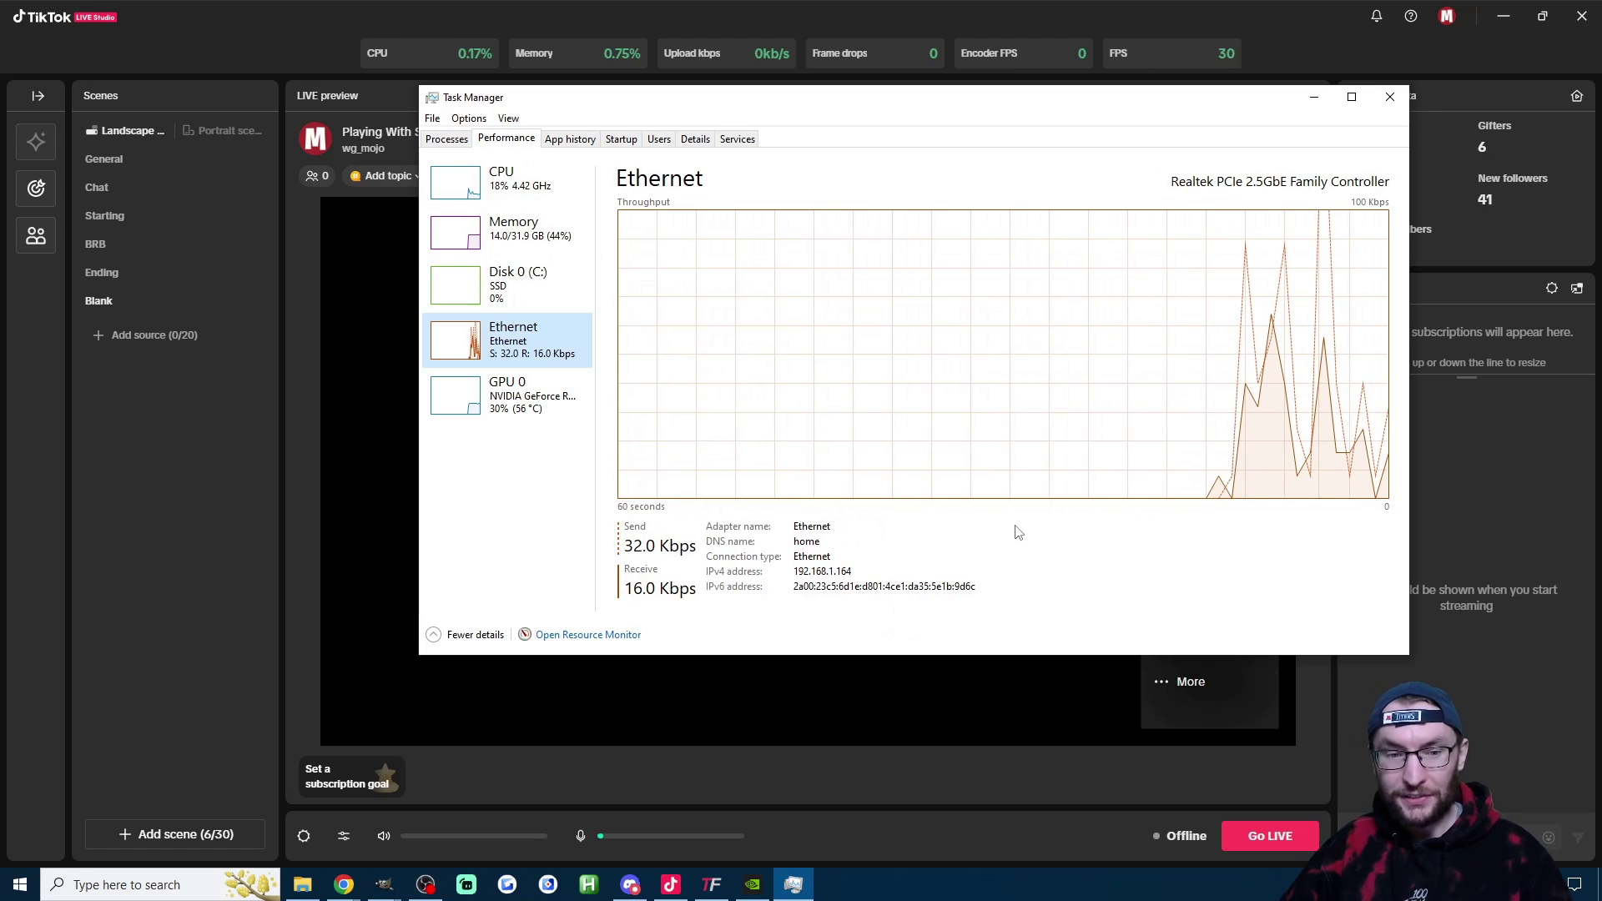
{"action": "key", "text": "alt+F4"}
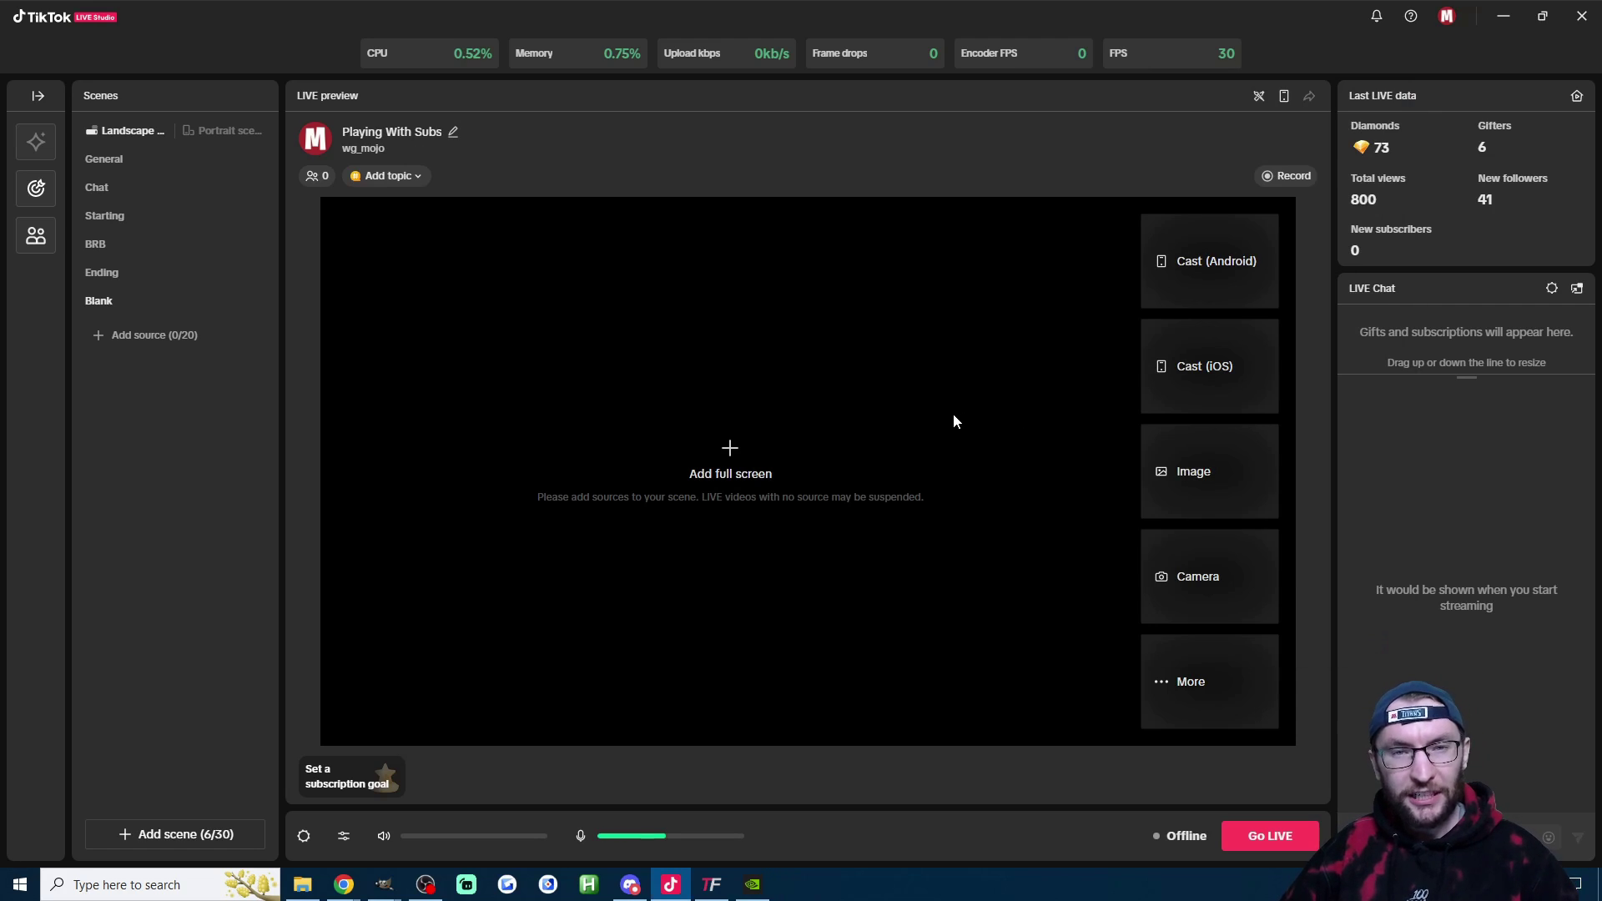
{"action": "left_click", "coordinate": [305, 837]}
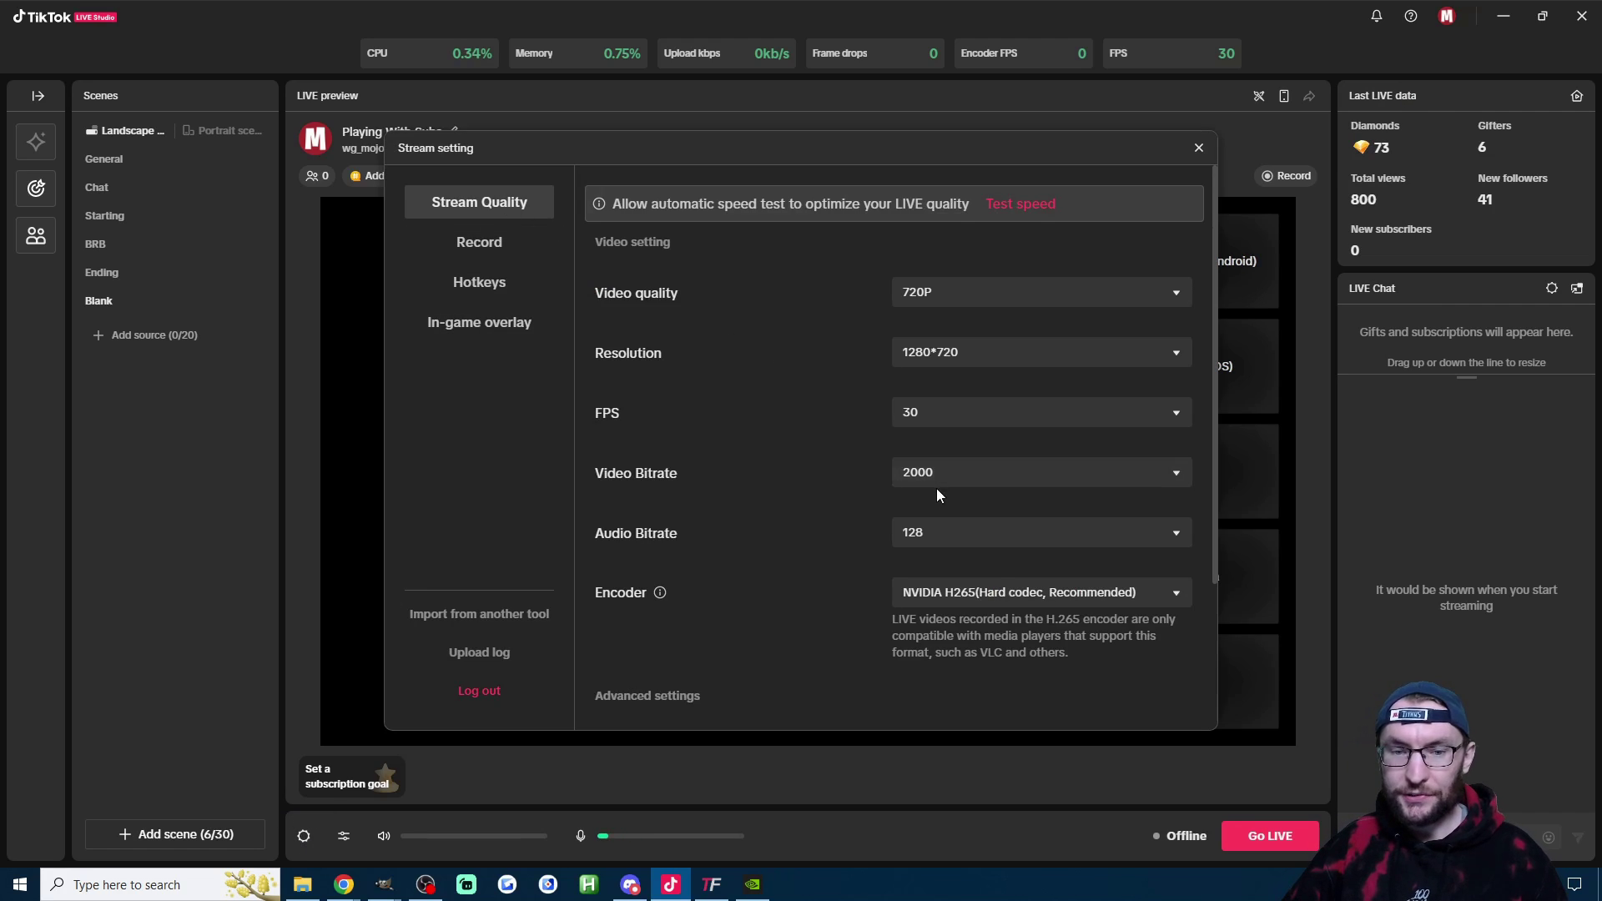
{"action": "left_click", "coordinate": [1173, 474]}
{"action": "scroll", "coordinate": [1032, 546], "scroll_direction": "down", "scroll_amount": 2}
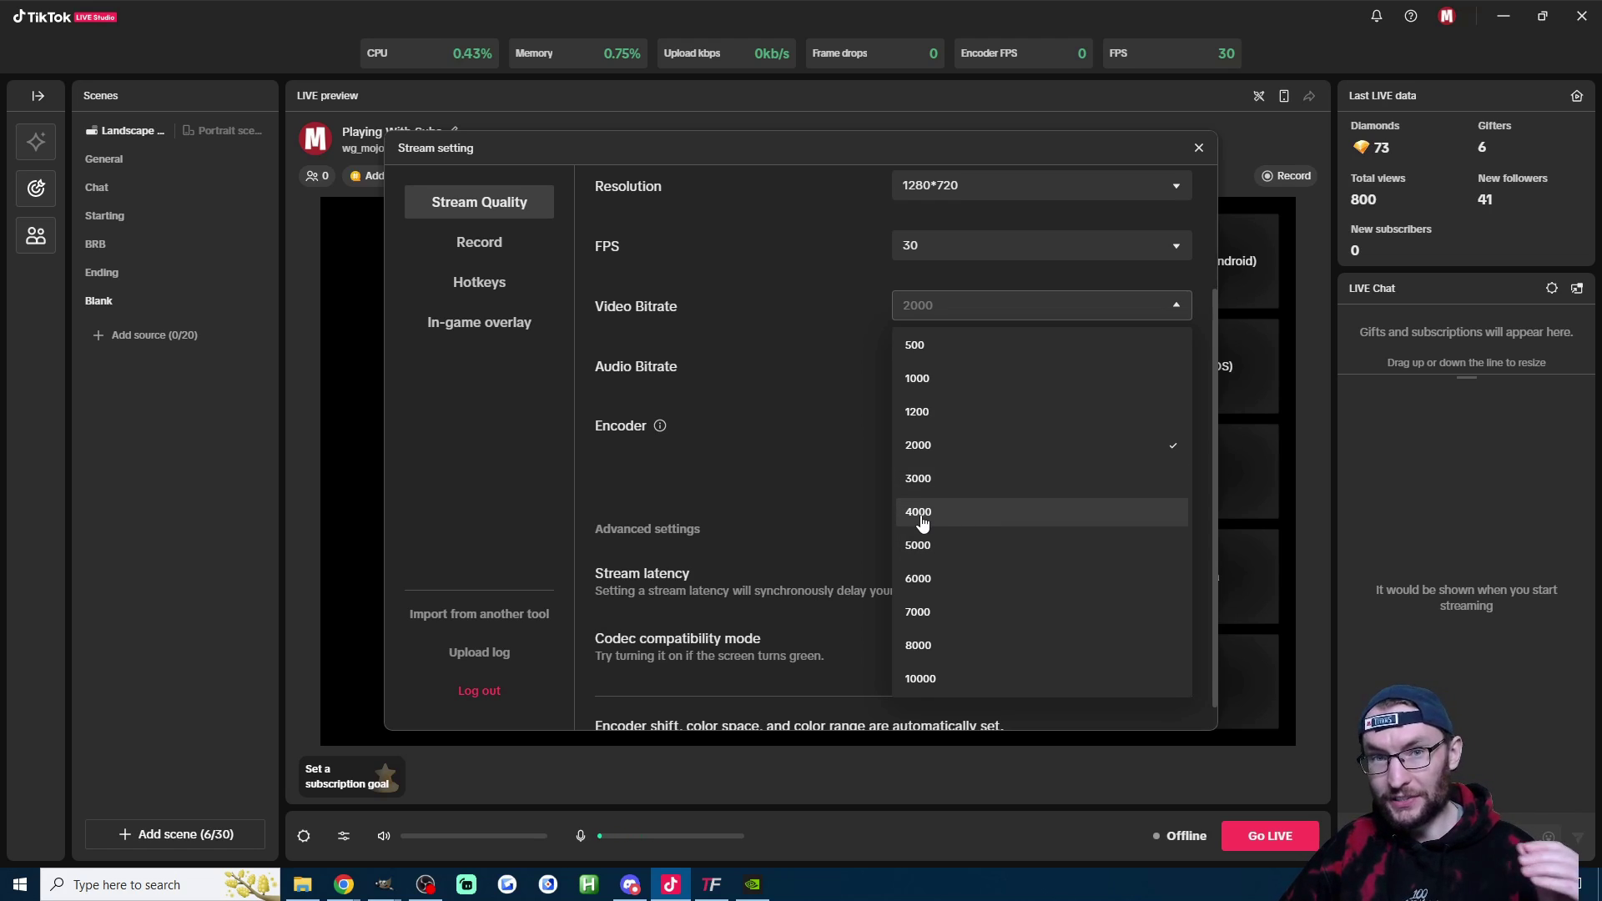
{"action": "scroll", "coordinate": [758, 477], "scroll_direction": "up", "scroll_amount": 2}
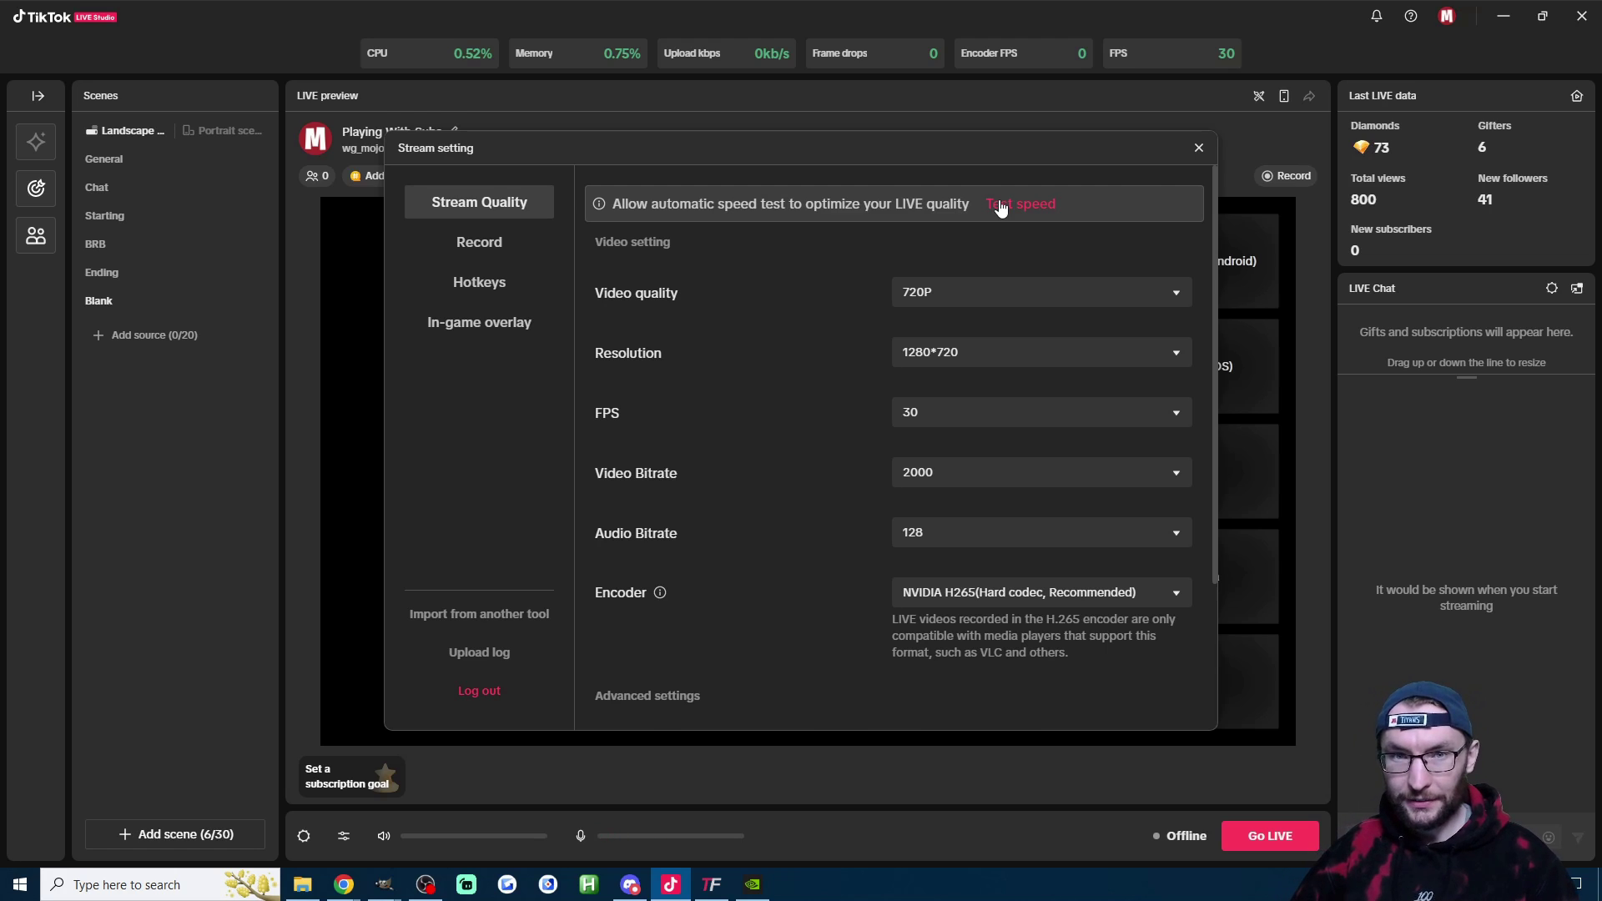
{"action": "left_click", "coordinate": [1200, 148]}
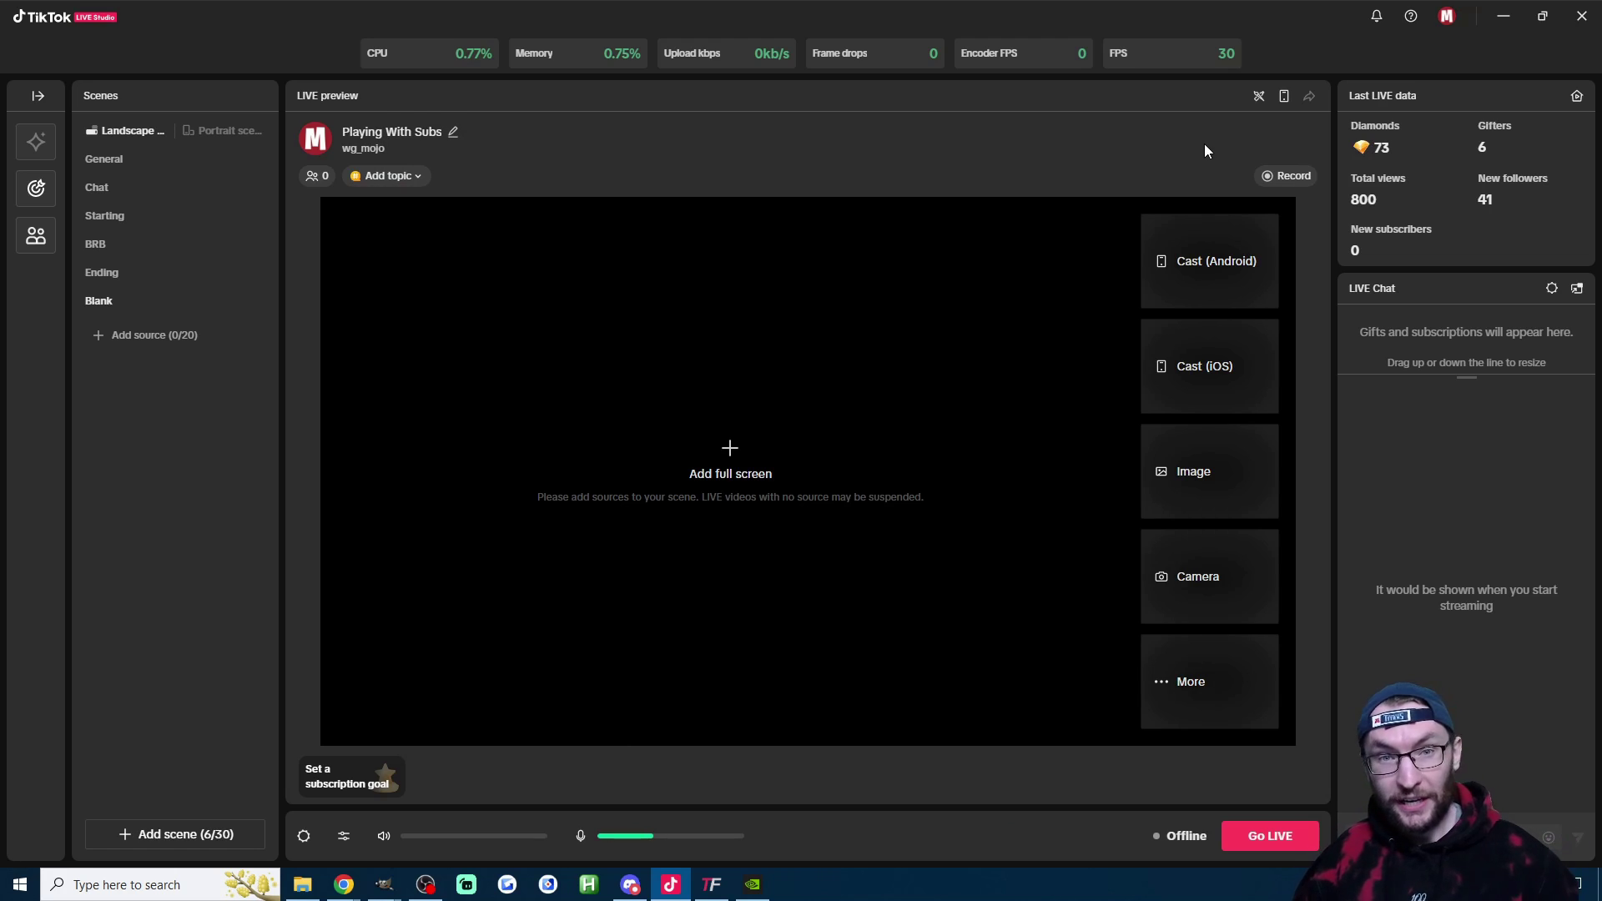